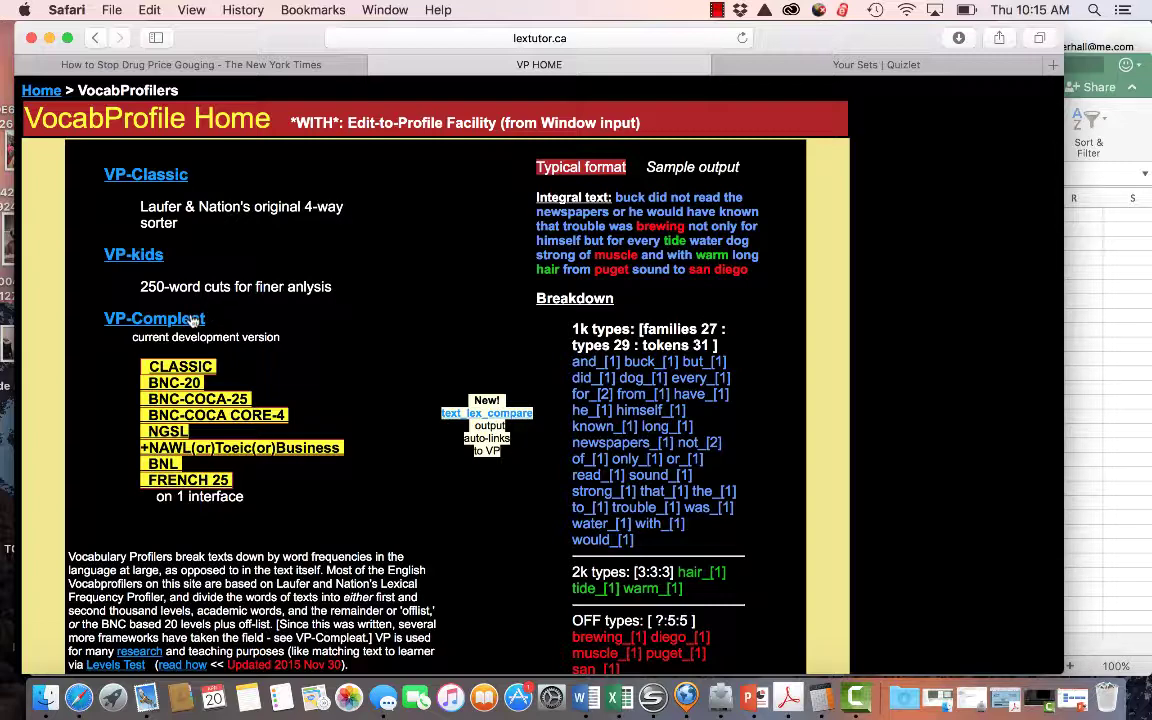
Step: Open the VP-Classic vocabulary profiler from the VocabProfile home page
scroll(205, 355, "down", 2)
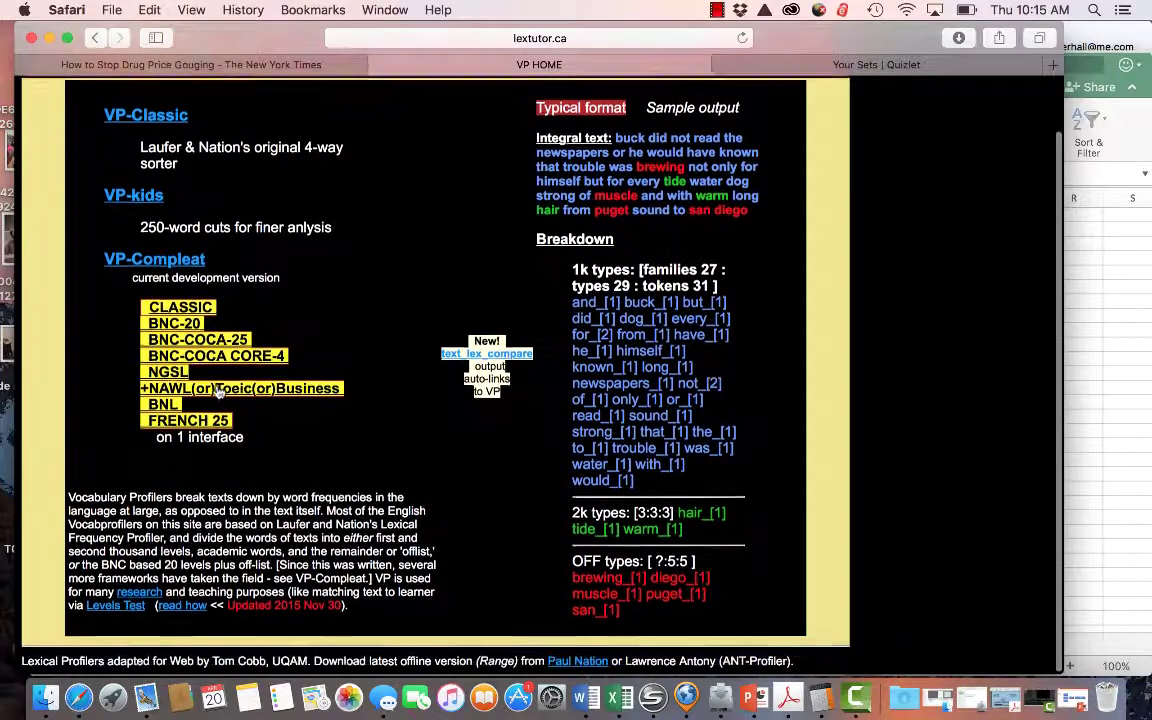
scroll(218, 392, "up", 2)
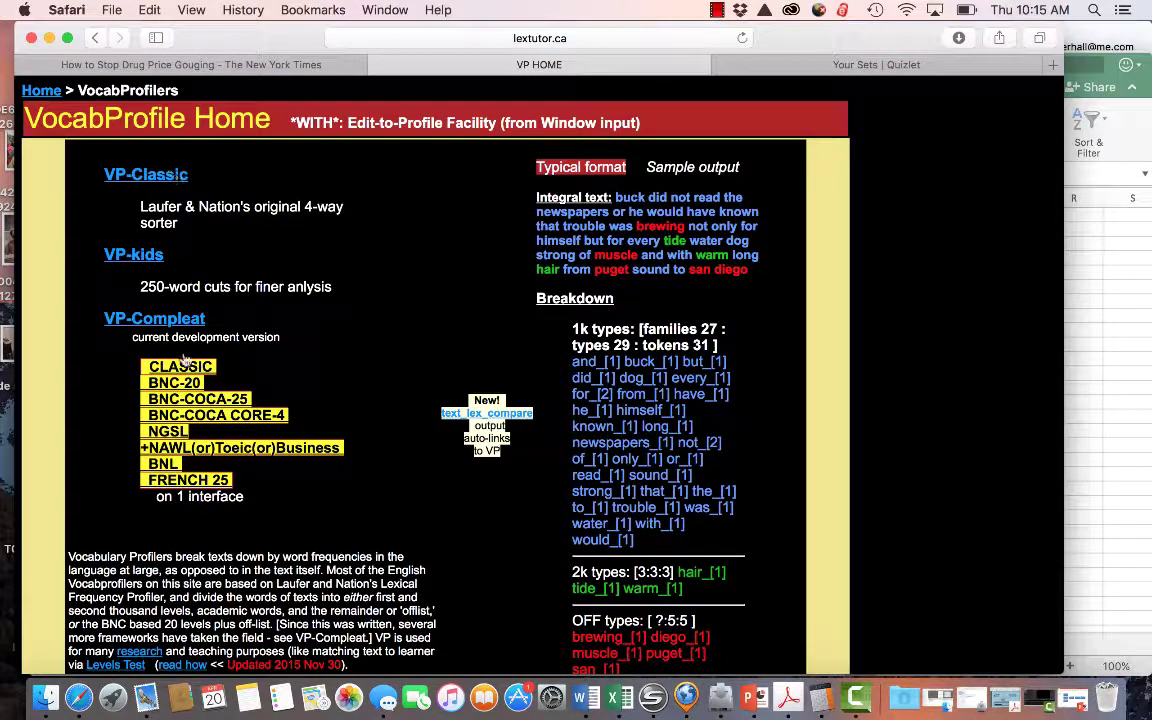
left_click(160, 172)
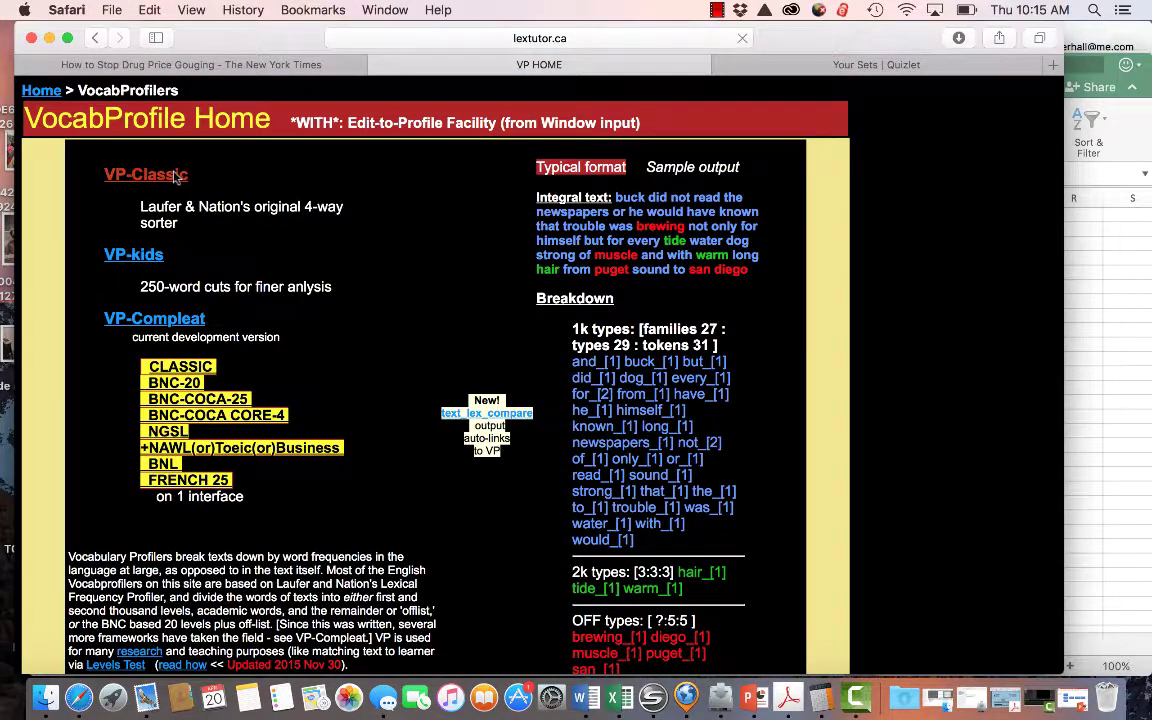
Step: Copy the opening paragraphs of the "How to Stop Drug Price Gouging" article, through "well within its capacity."
left_click(262, 63)
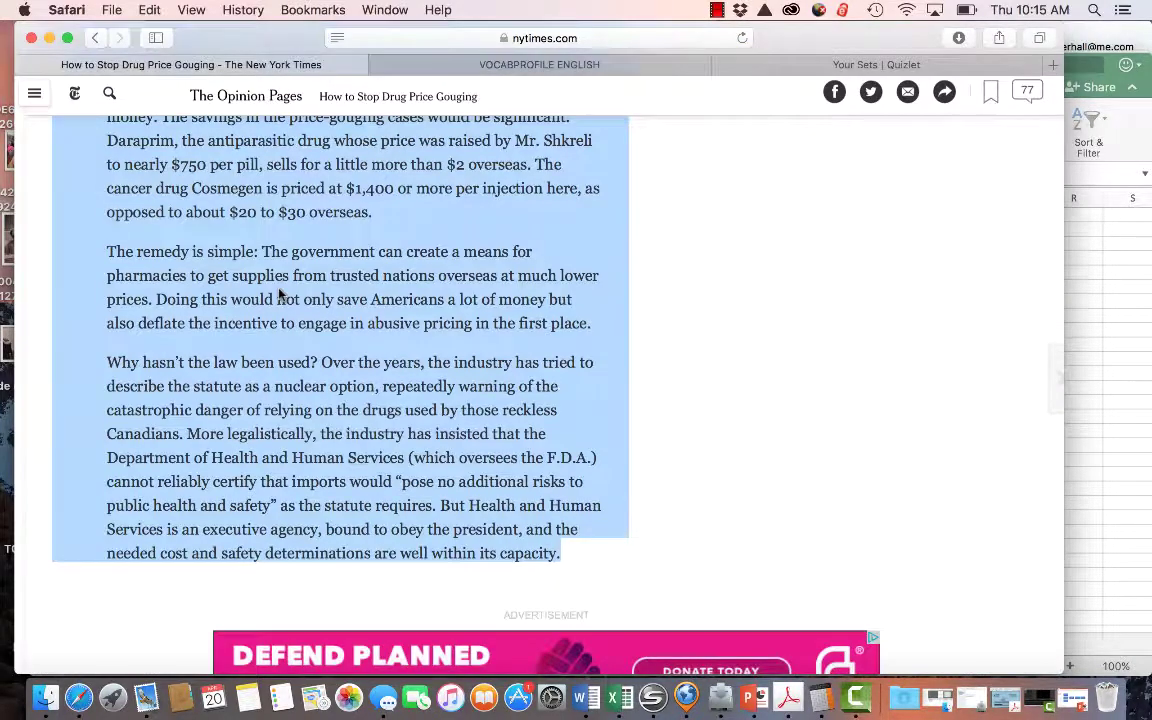
scroll(278, 294, "up", 10)
scroll(280, 292, "up", 15)
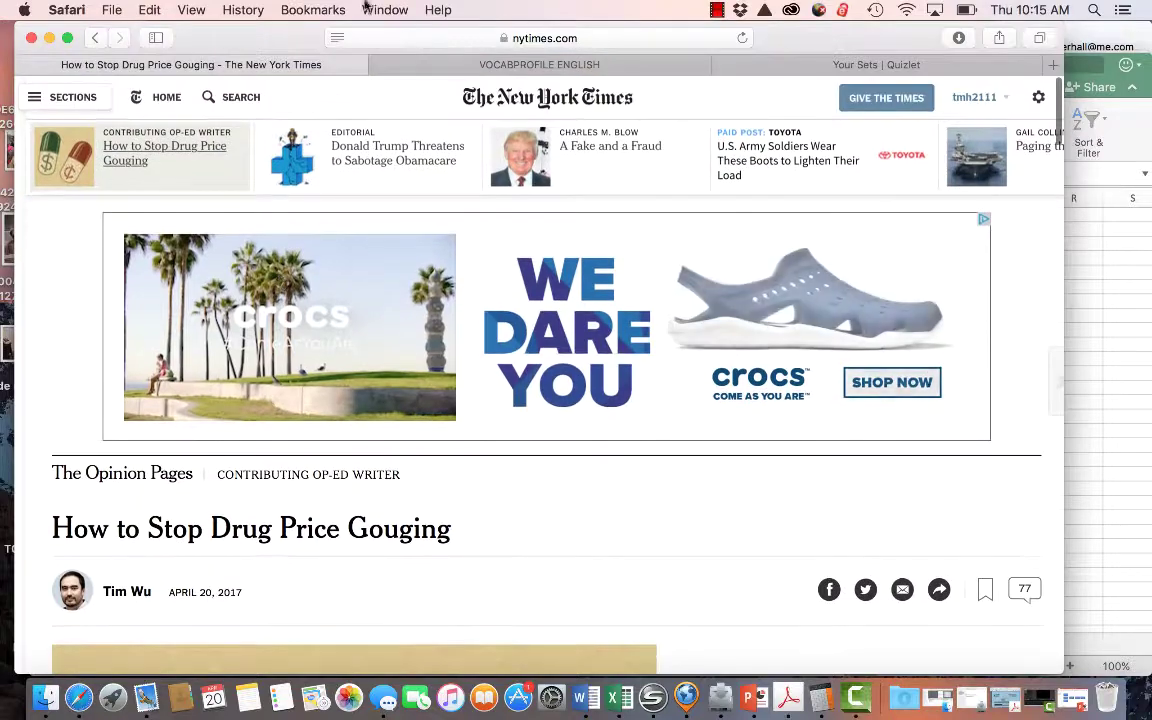
scroll(212, 537, "down", 15)
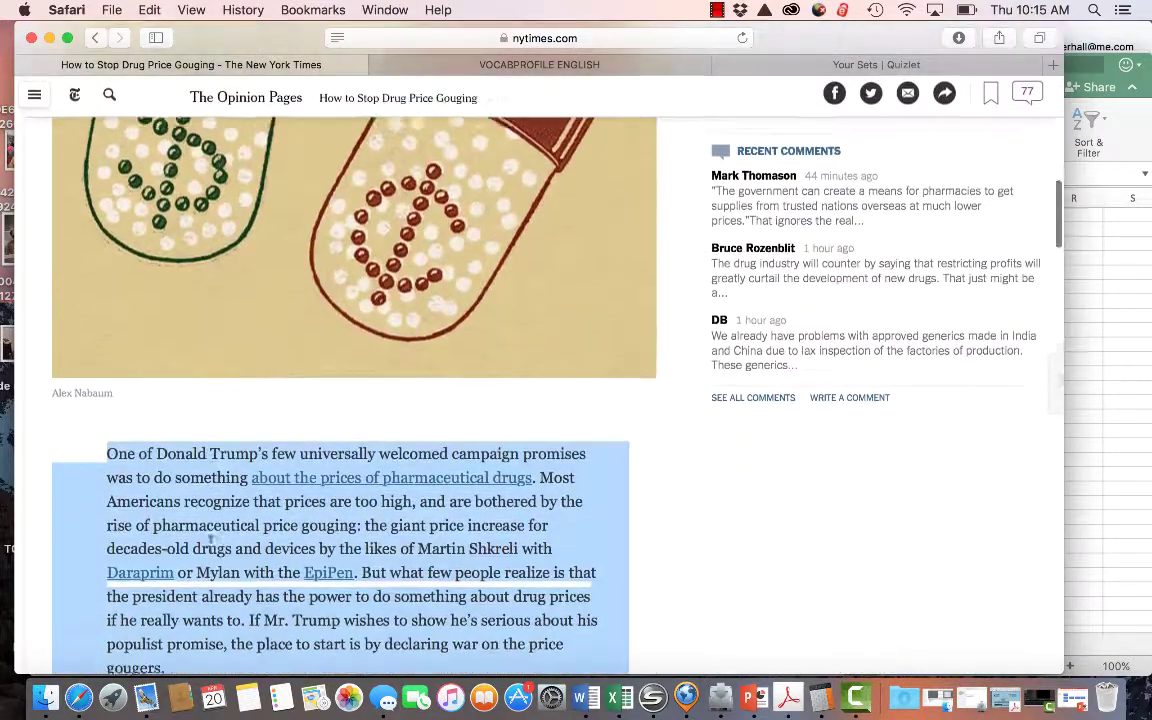
scroll(212, 537, "down", 15)
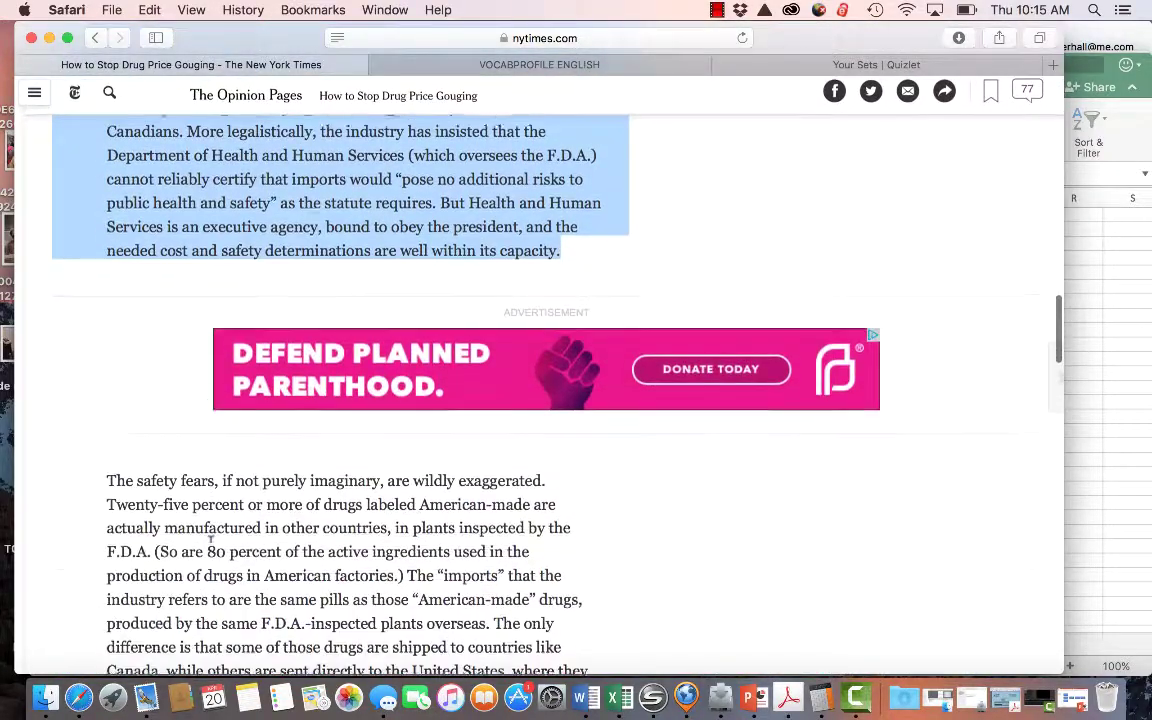
left_click_drag(107, 436, 172, 558)
scroll(391, 522, "up", 5)
left_click_drag(558, 509, 99, 411)
scroll(154, 170, "up", 5)
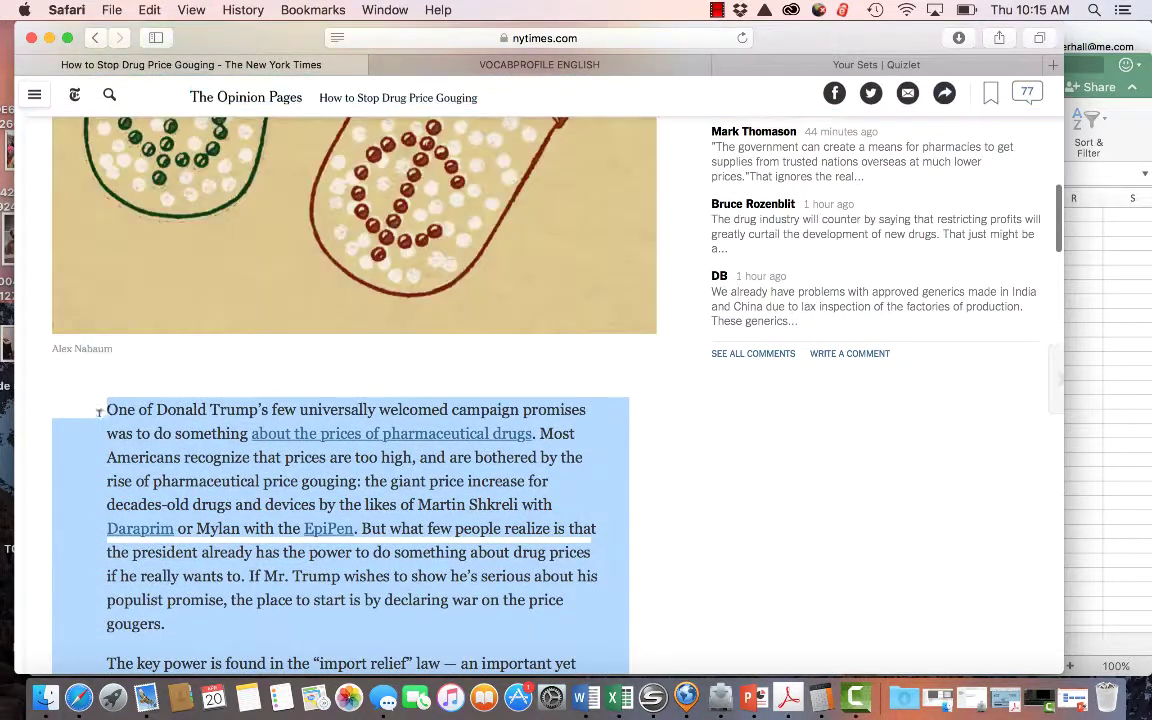
key("super+c")
Step: Replace the instructions in VP-Classic's main text with the copied article paragraphs
left_click(420, 62)
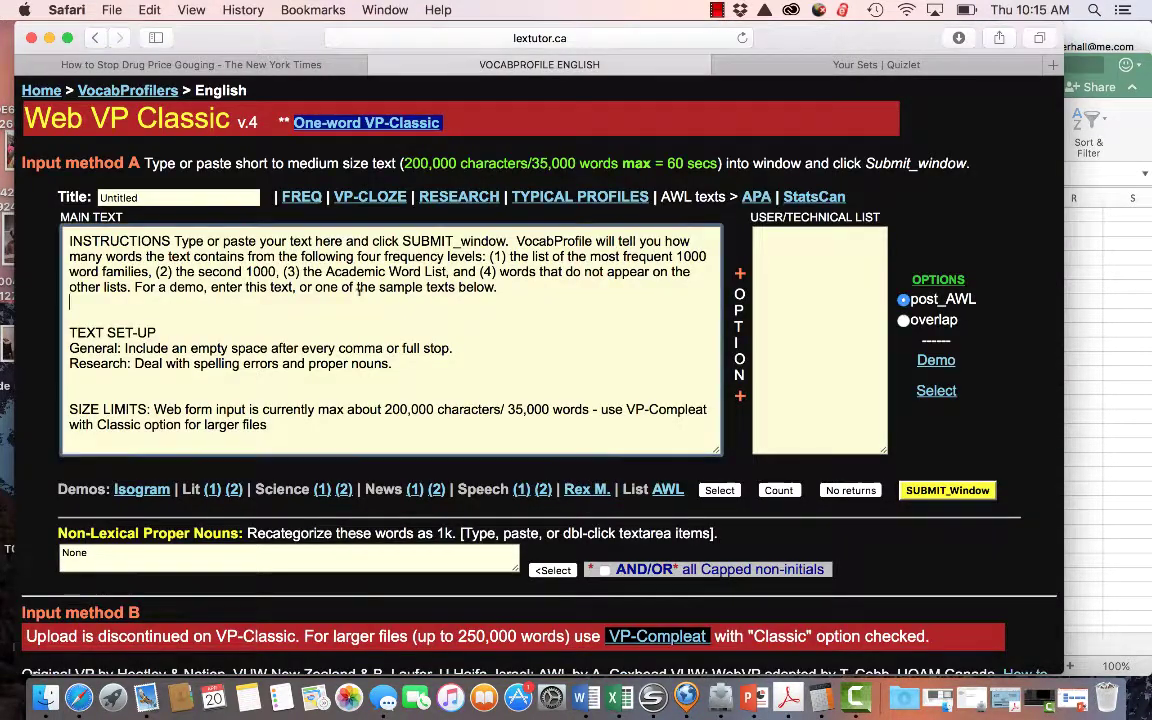
left_click(358, 290)
key("super+a")
key("super+v")
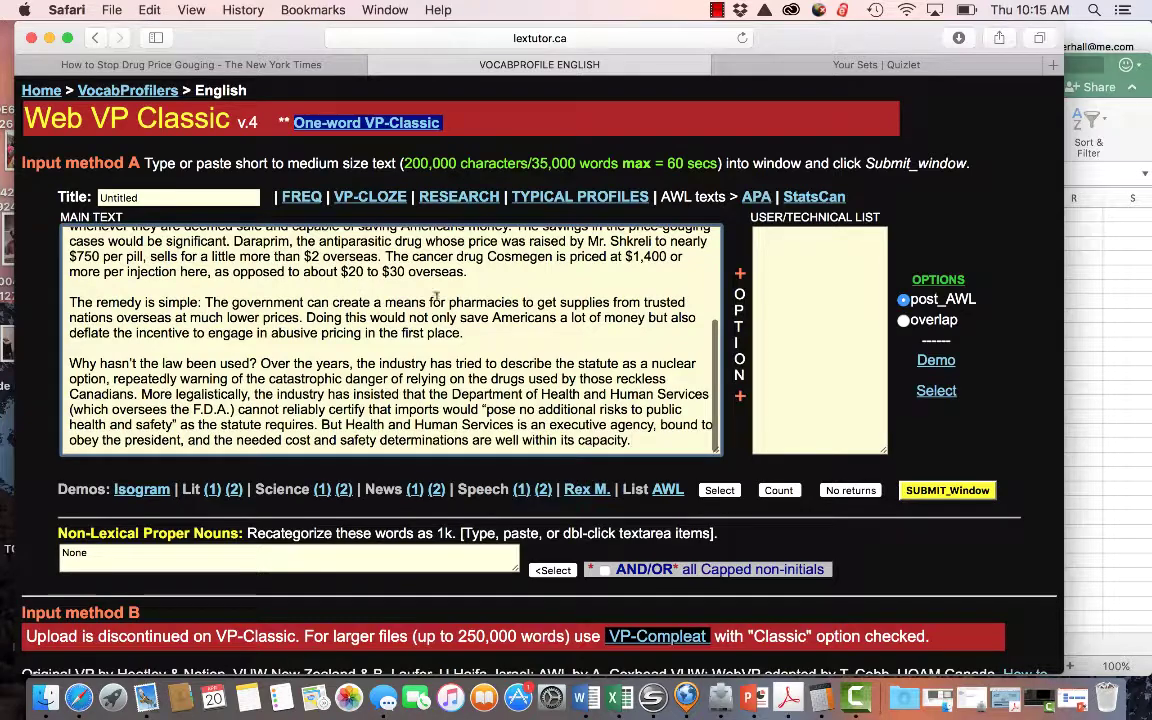
Step: Copy the article paragraph beginning "The safety fears" and append it to the end of VP-Classic's main text
left_click(290, 64)
scroll(360, 385, "down", 10)
left_click(360, 390)
scroll(360, 390, "down", 8)
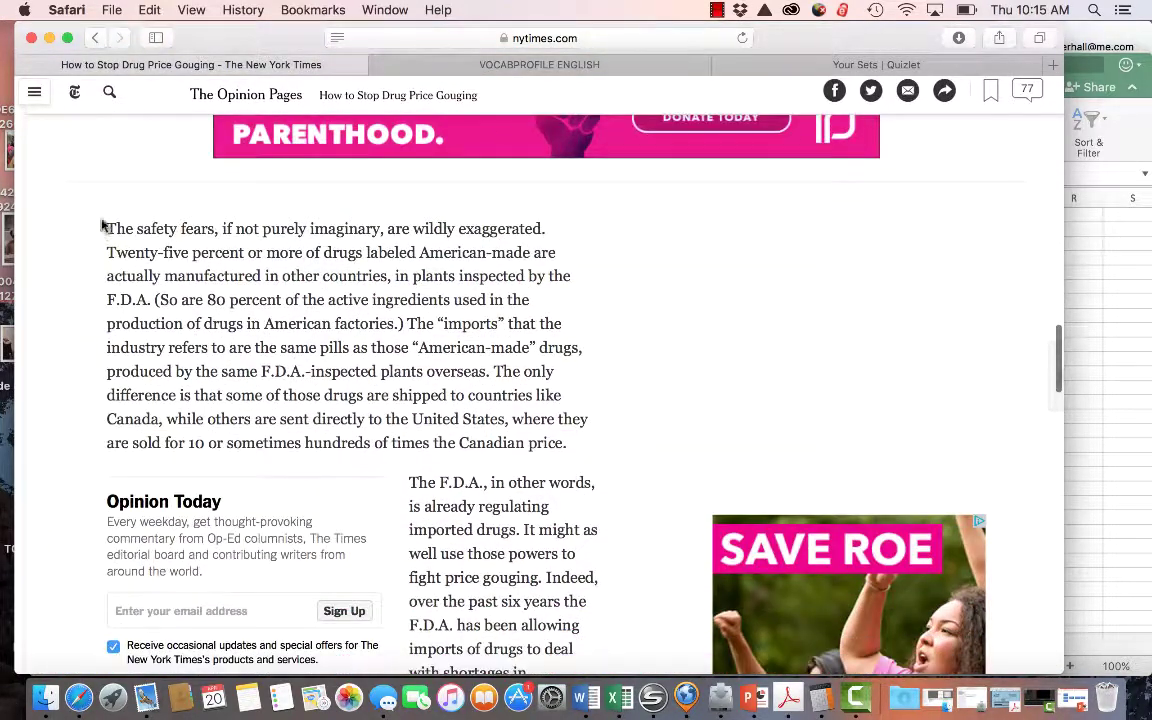
left_click_drag(106, 220, 577, 428)
key("super+c")
left_click(494, 58)
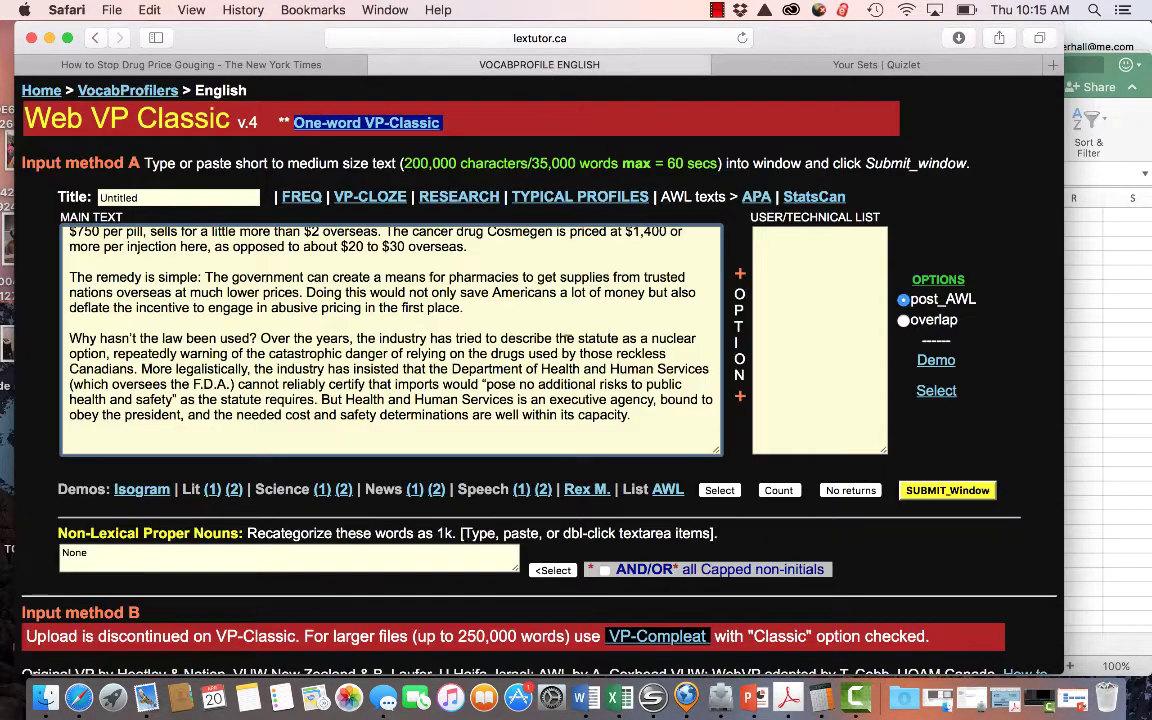
left_click(648, 420)
key("super+v")
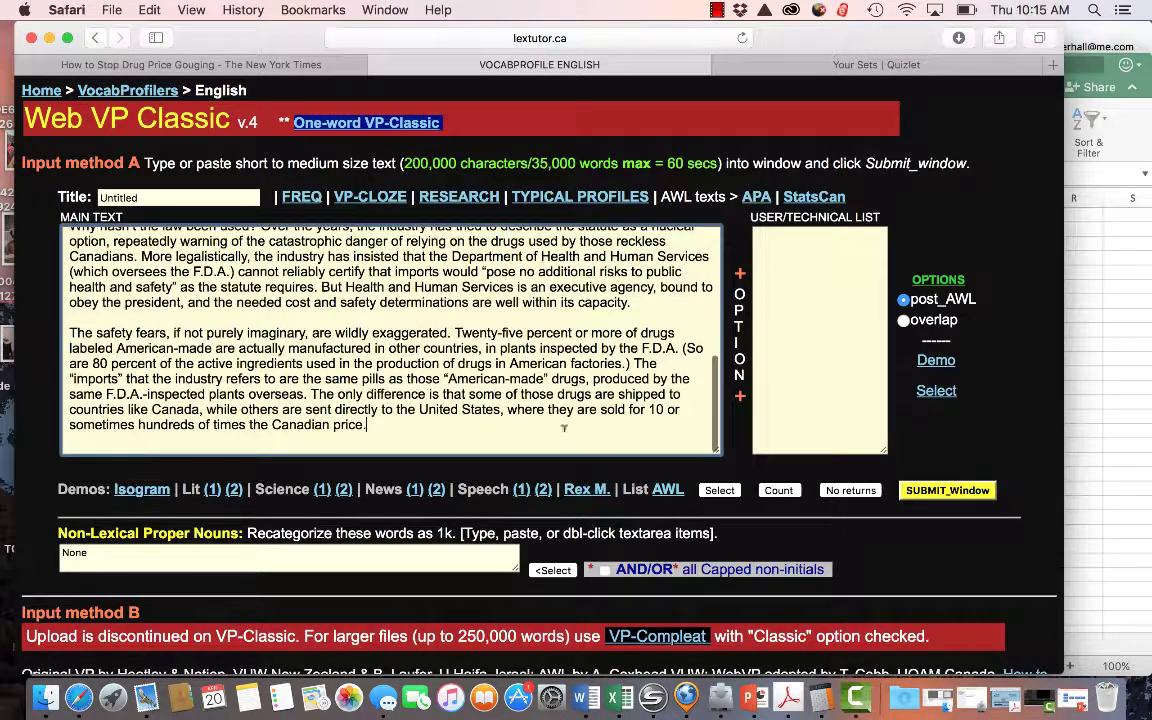
Step: Copy the rest of the article, from "The F.D.A., in other words" to "courage that he claims," and append it to the main text
left_click(190, 64)
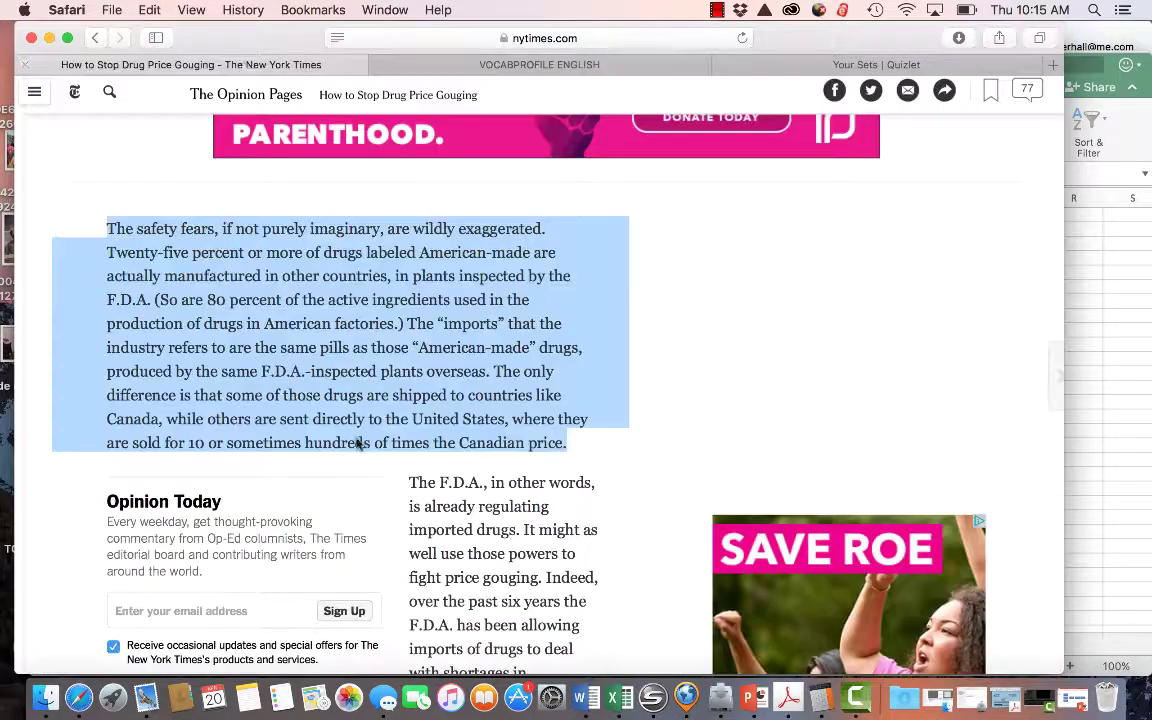
left_click_drag(410, 484, 502, 468)
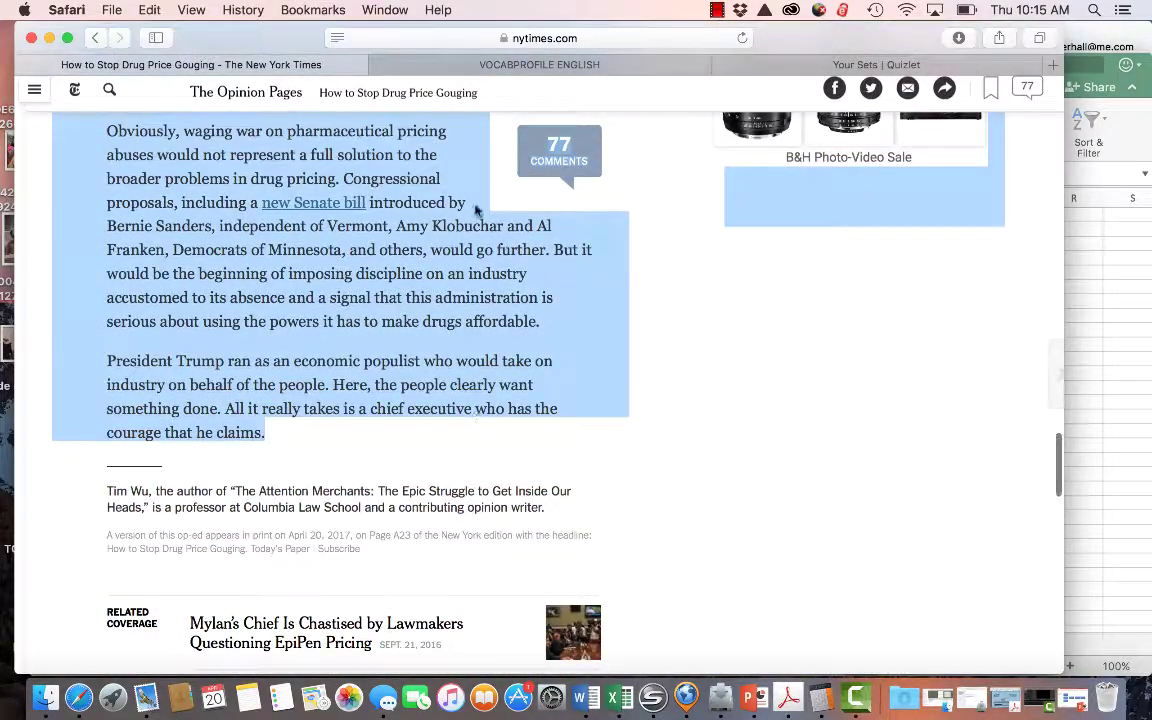
left_click(460, 62)
key("super+v")
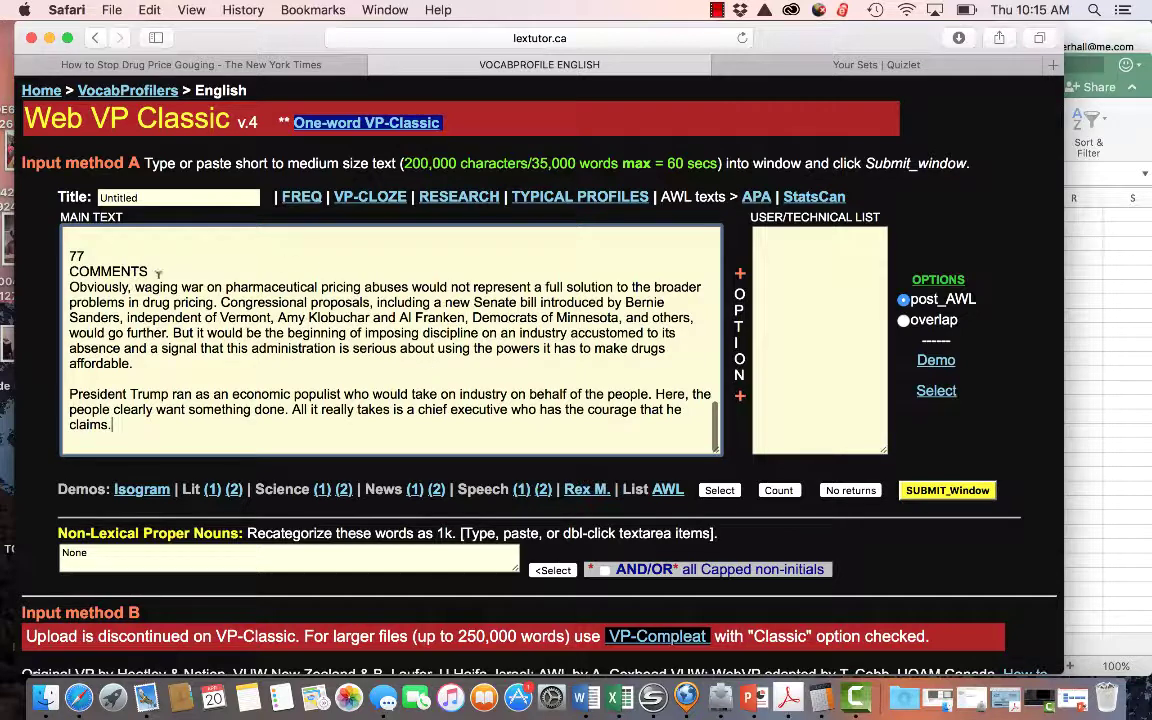
Step: Delete everything from "77 COMMENTS" to the end of the main text, keeping the paragraph ending "their business model."
left_click_drag(157, 272, 38, 245)
scroll(183, 354, "up", 2)
scroll(183, 354, "down", 2)
key("super+a")
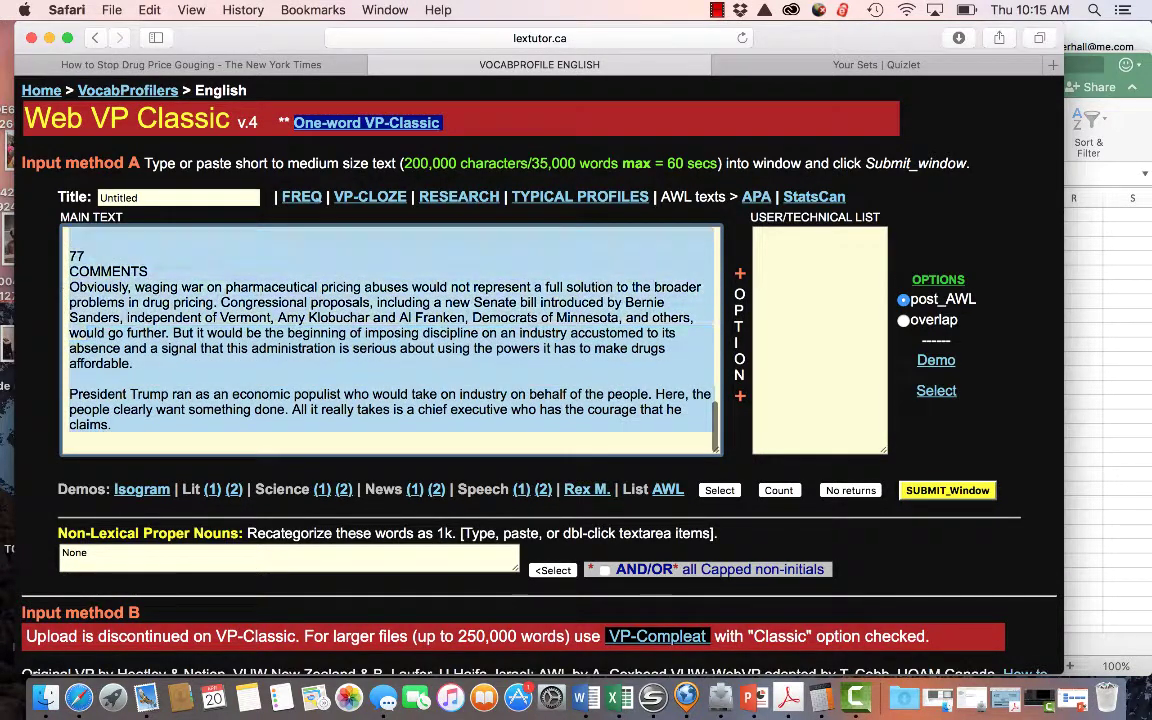
key("super+v")
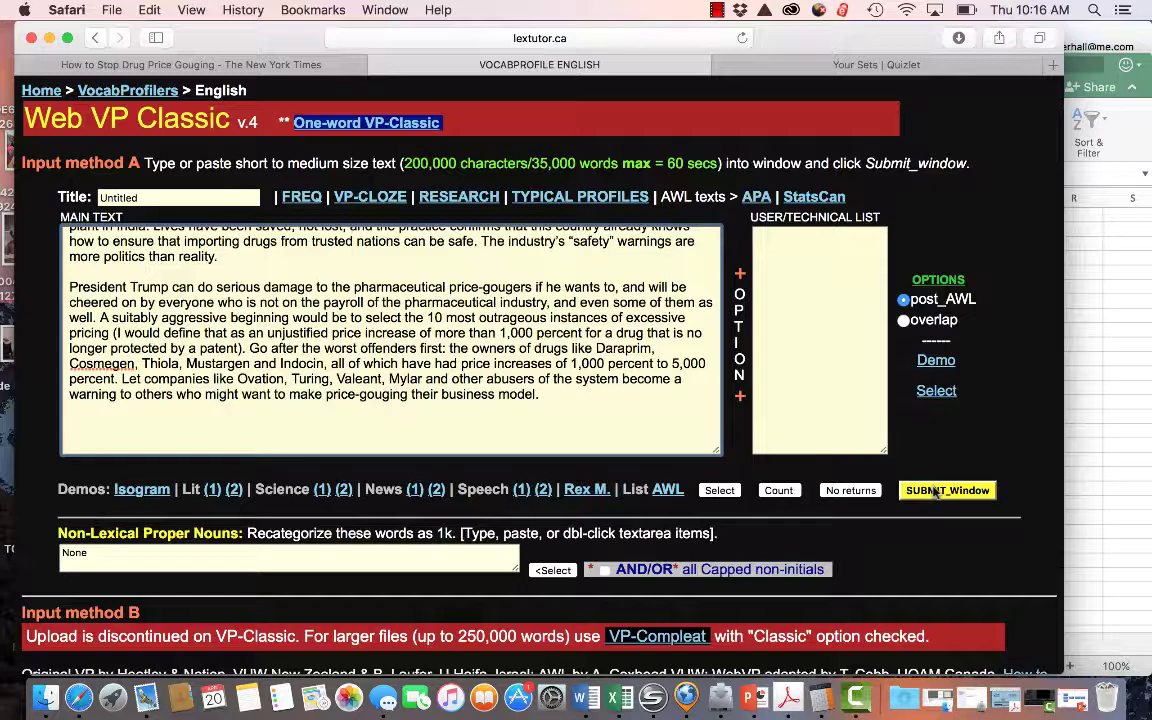
Step: Title the text "Gouging" and submit it for vocabulary profiling
double_click(145, 197)
type("C")
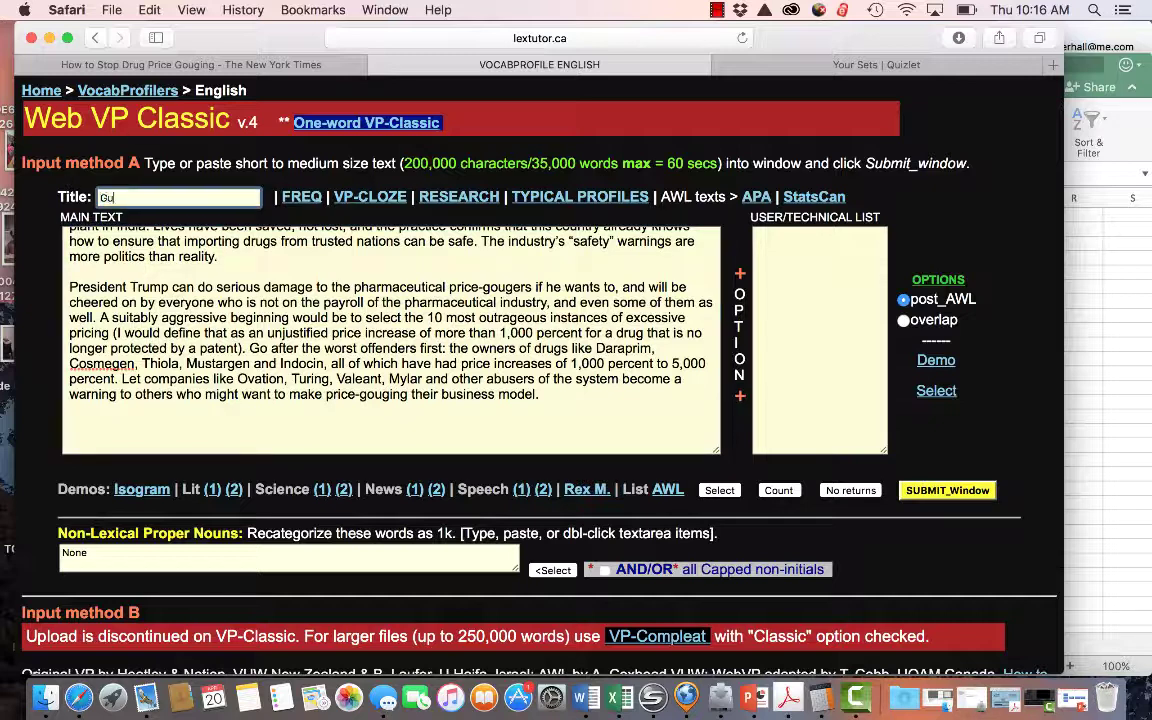
type("ouging")
left_click(946, 491)
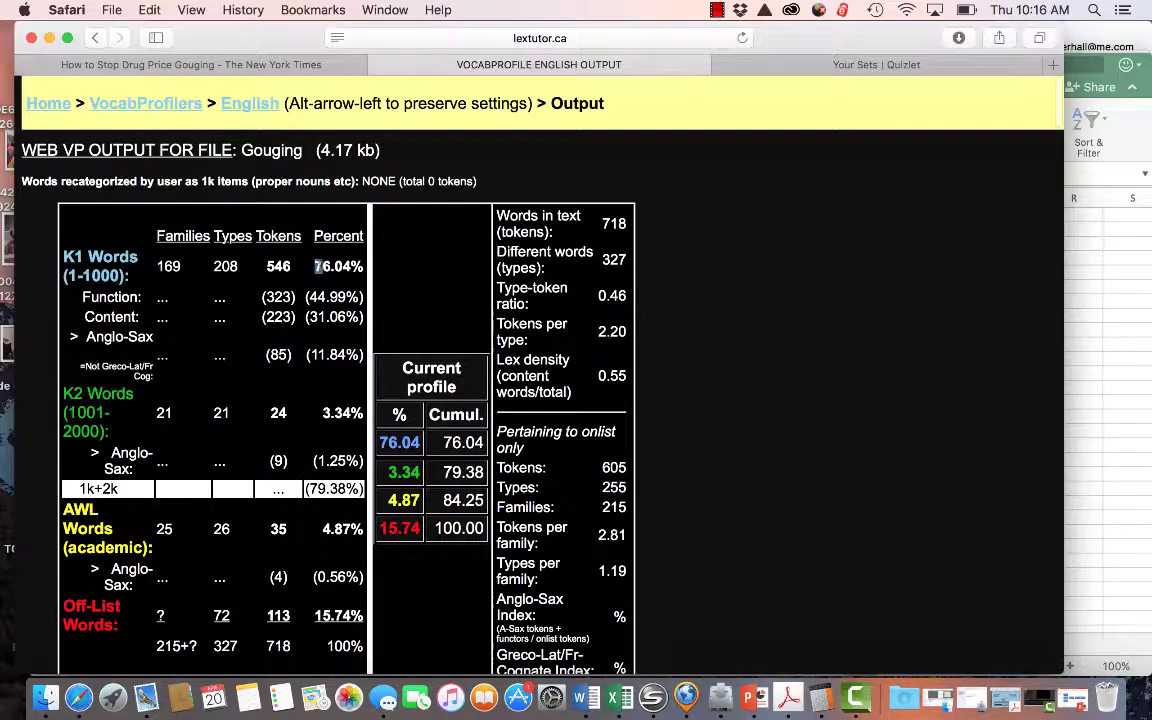
Step: Examine the output table's percentages for K1, K2, academic (AWL) and off-list words
left_click_drag(135, 282, 63, 250)
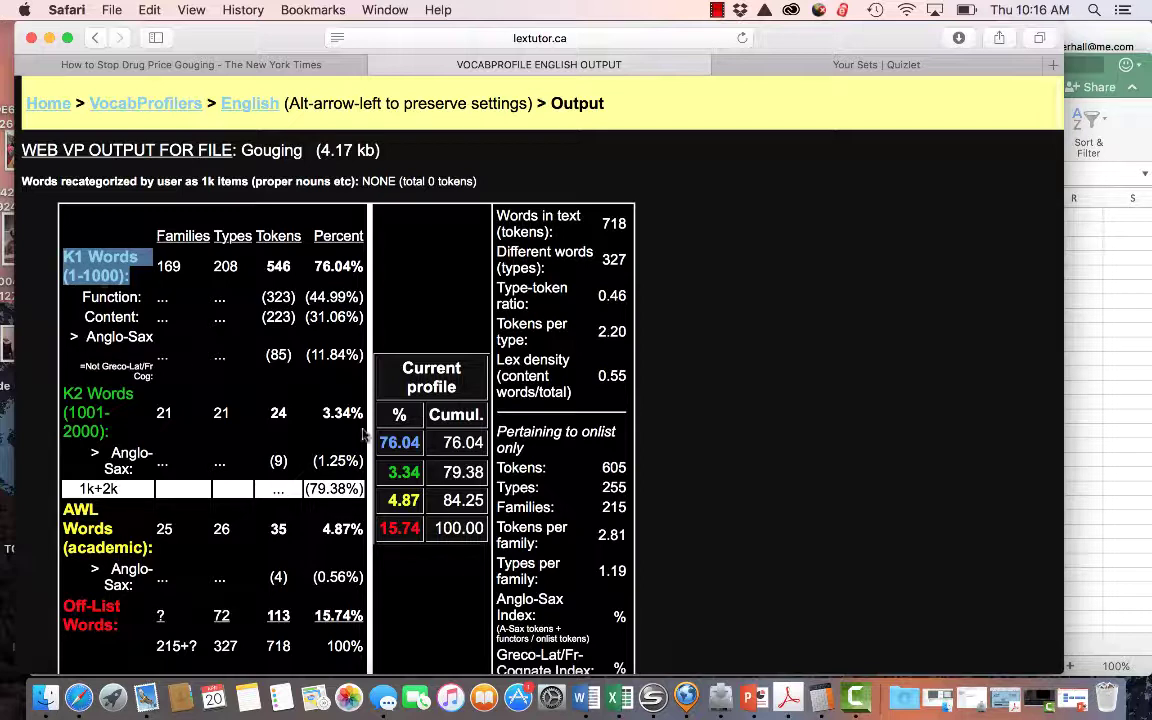
left_click_drag(364, 413, 350, 413)
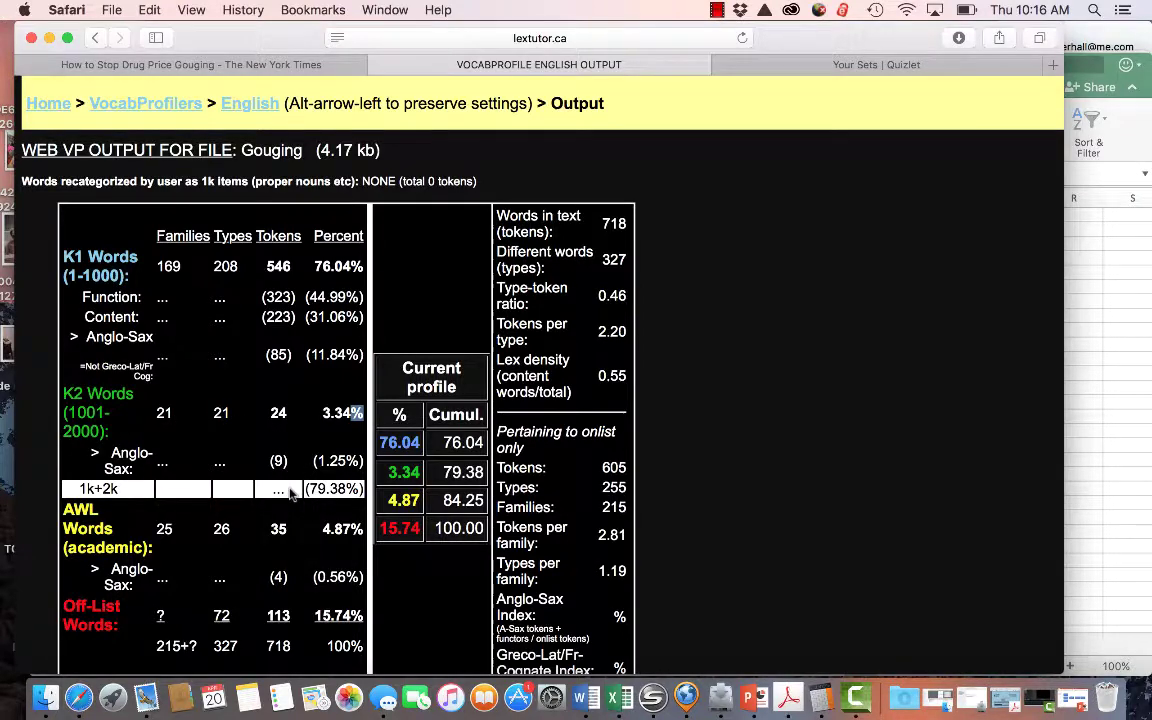
scroll(290, 493, "down", 2)
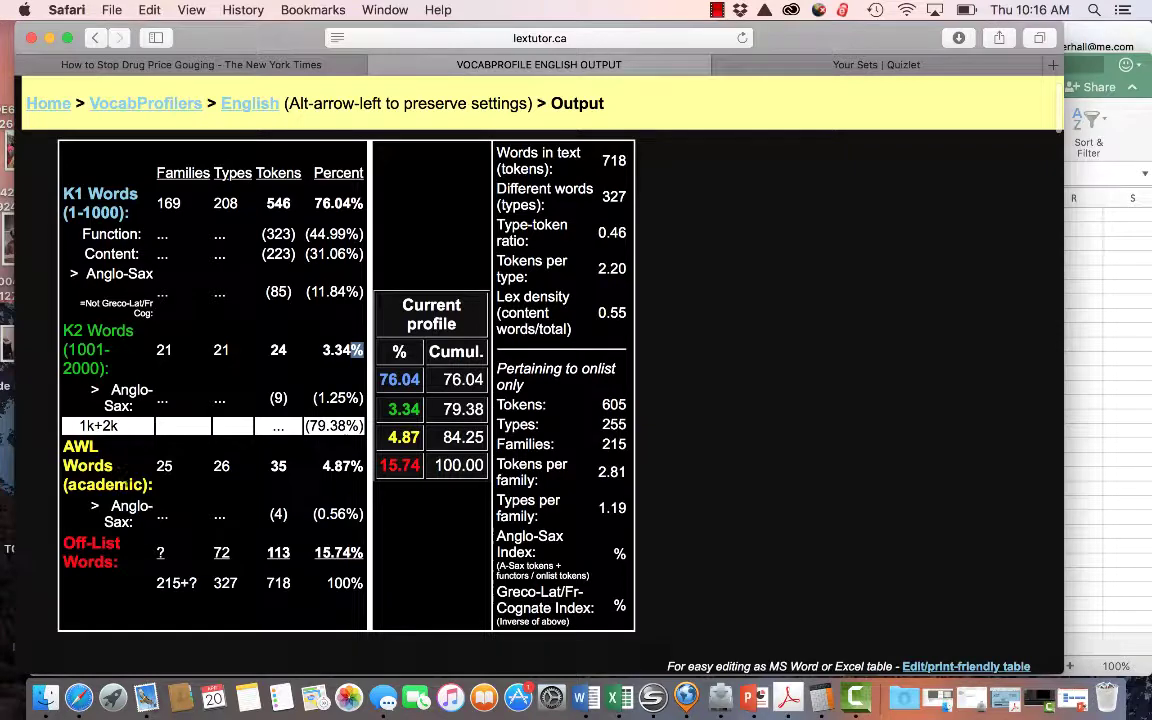
scroll(119, 435, "down", 5)
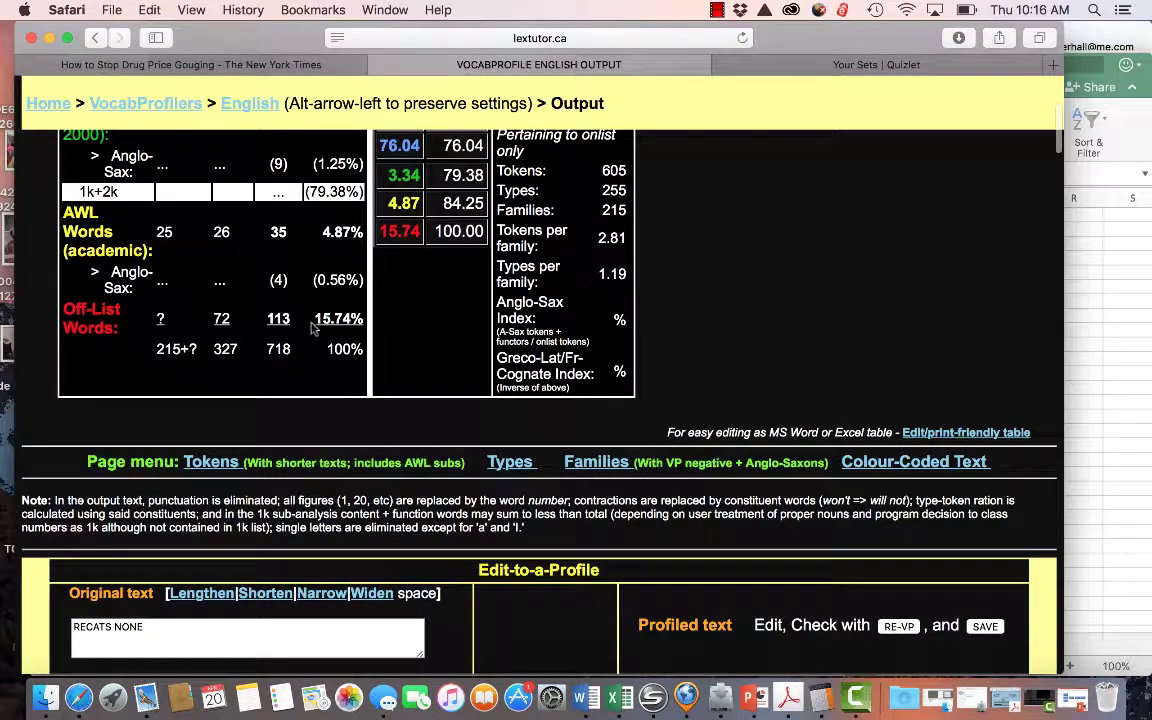
double_click(330, 318)
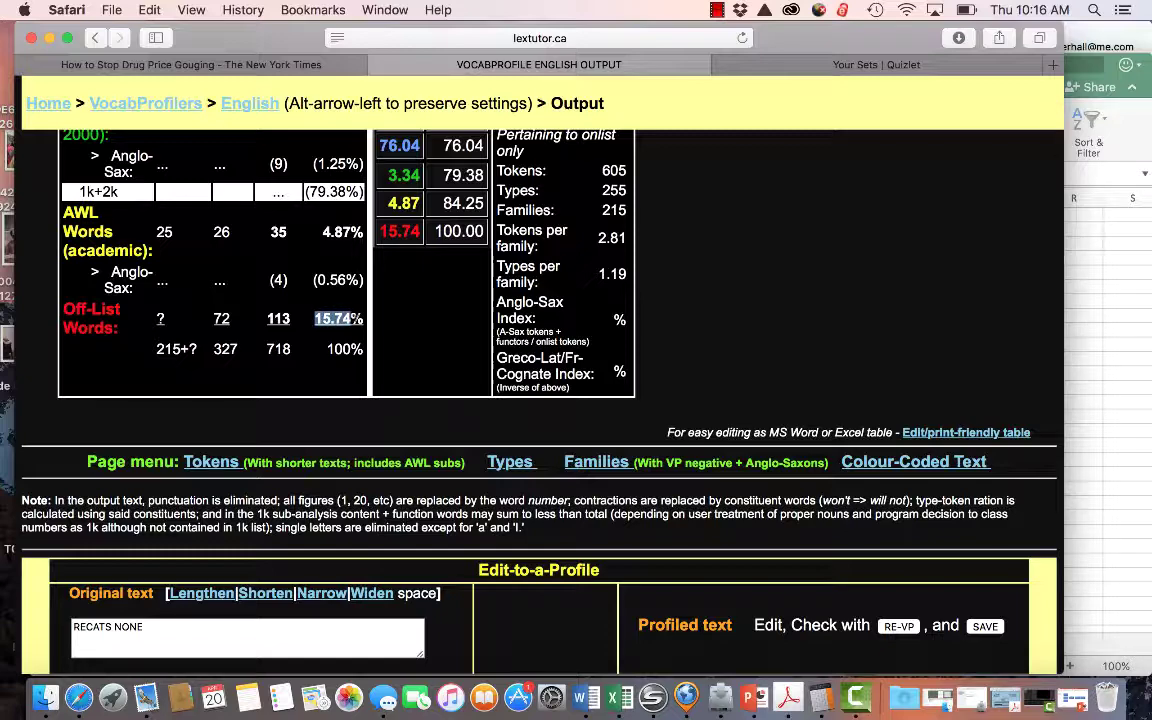
scroll(355, 325, "up", 1)
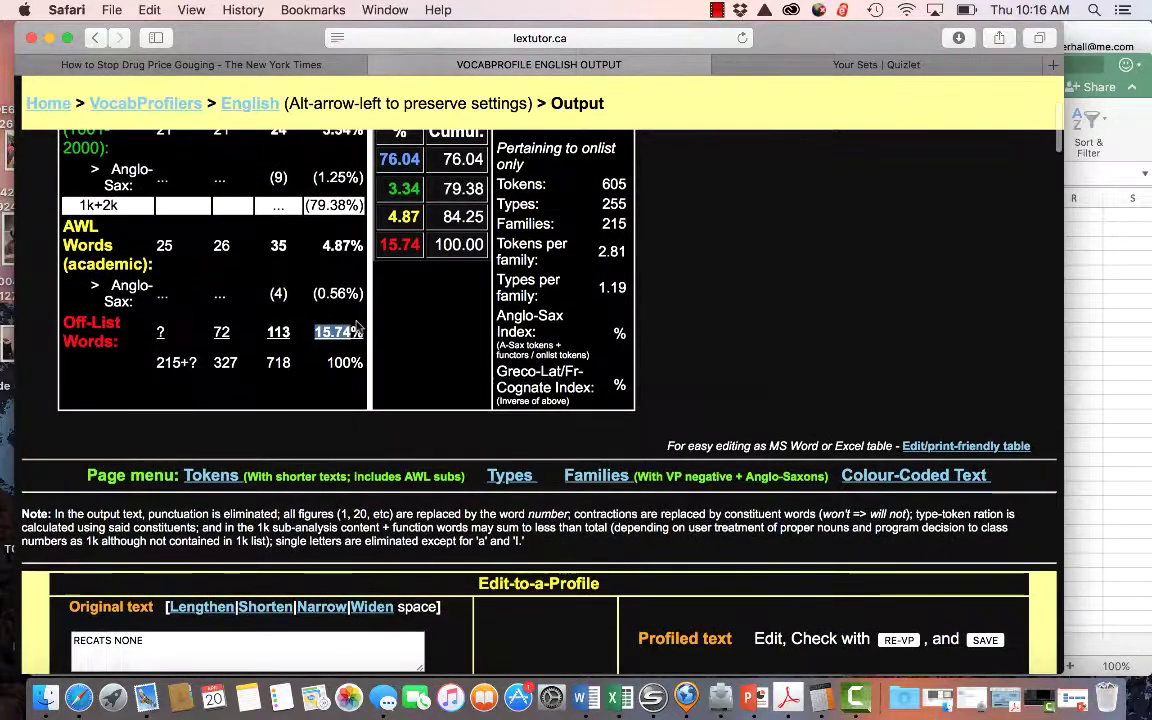
scroll(355, 325, "up", 5)
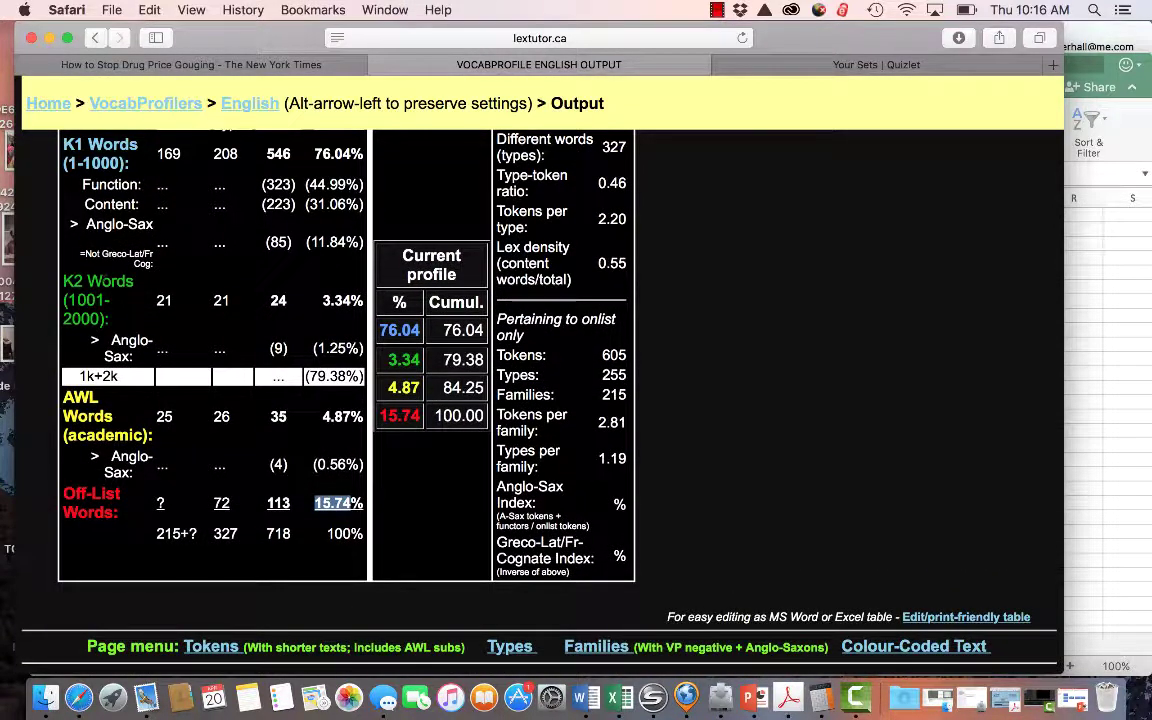
left_click(113, 318)
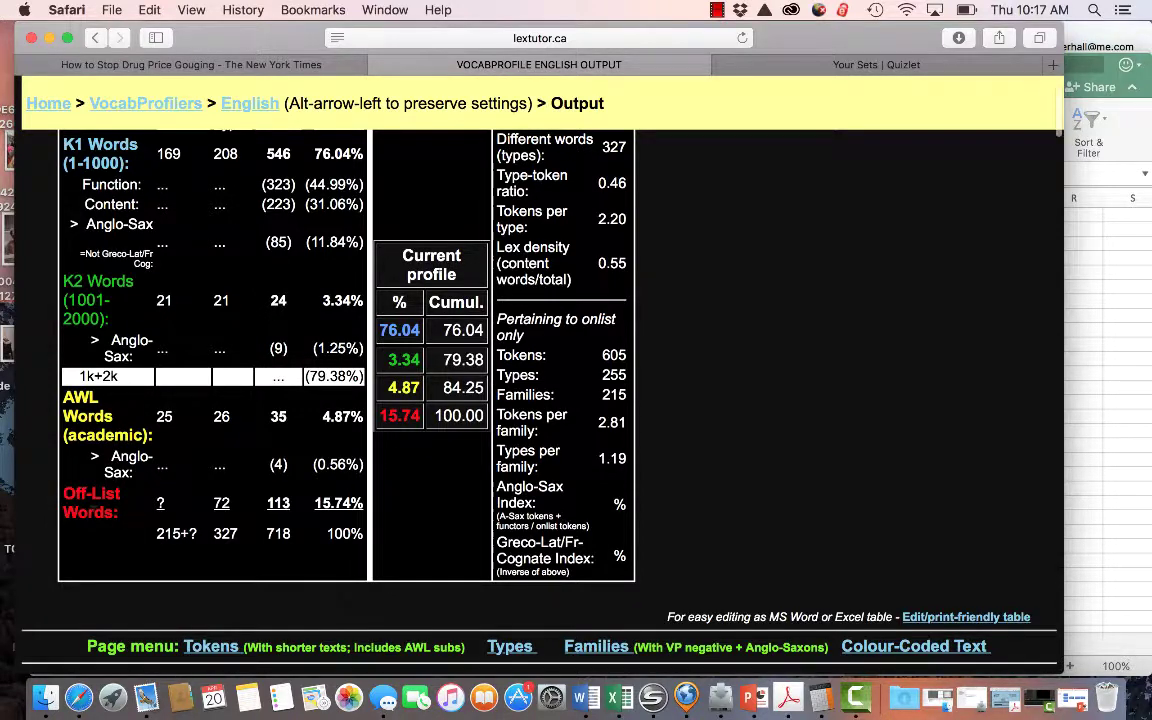
scroll(300, 235, "up", 2)
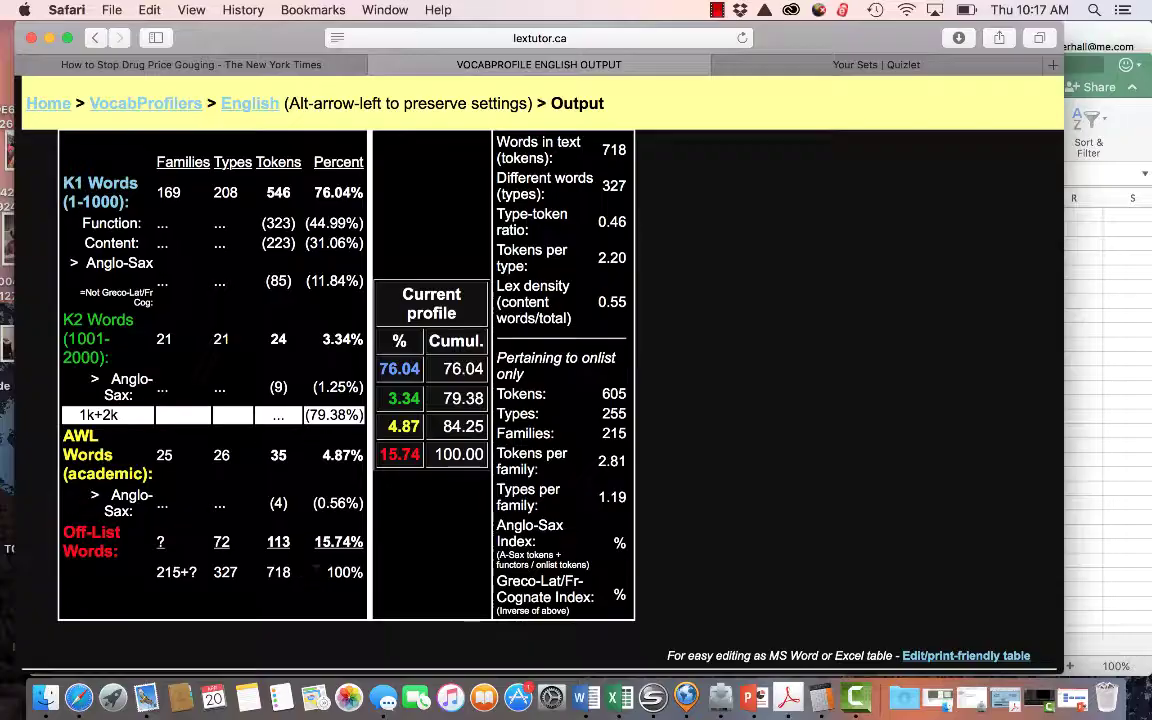
Step: Examine the colour-coded profiled text and the token lists for each frequency level, down to the AWL sublists
scroll(330, 530, "down", 10)
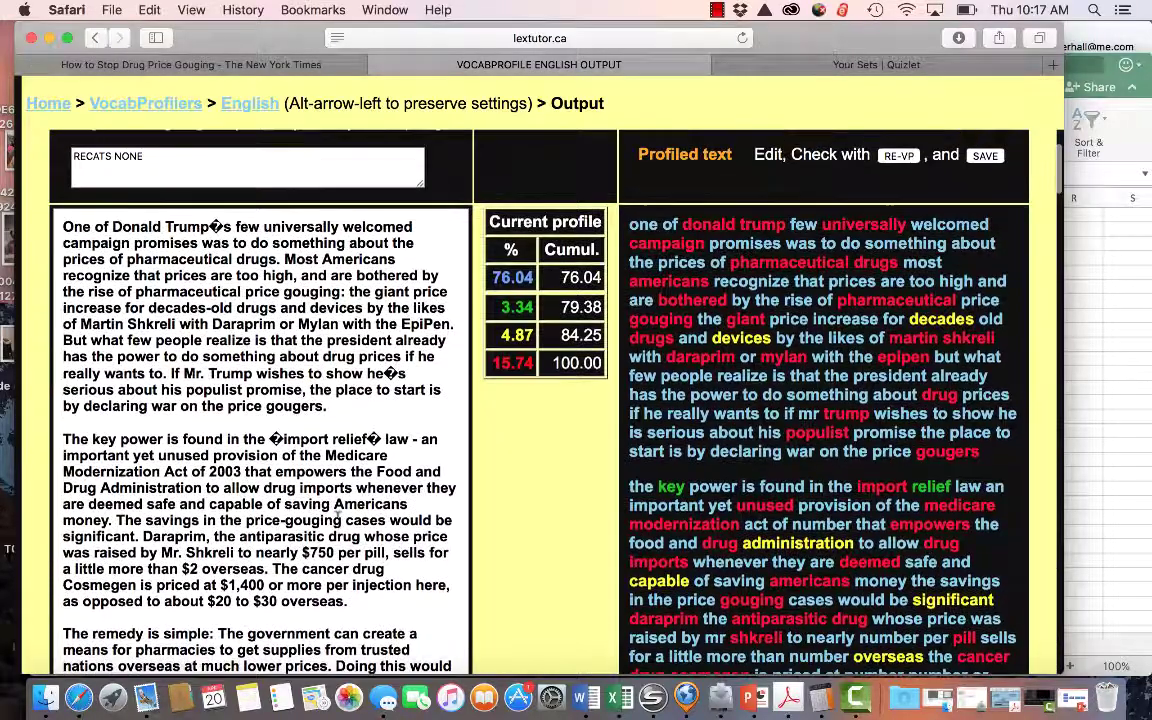
scroll(834, 477, "down", 3)
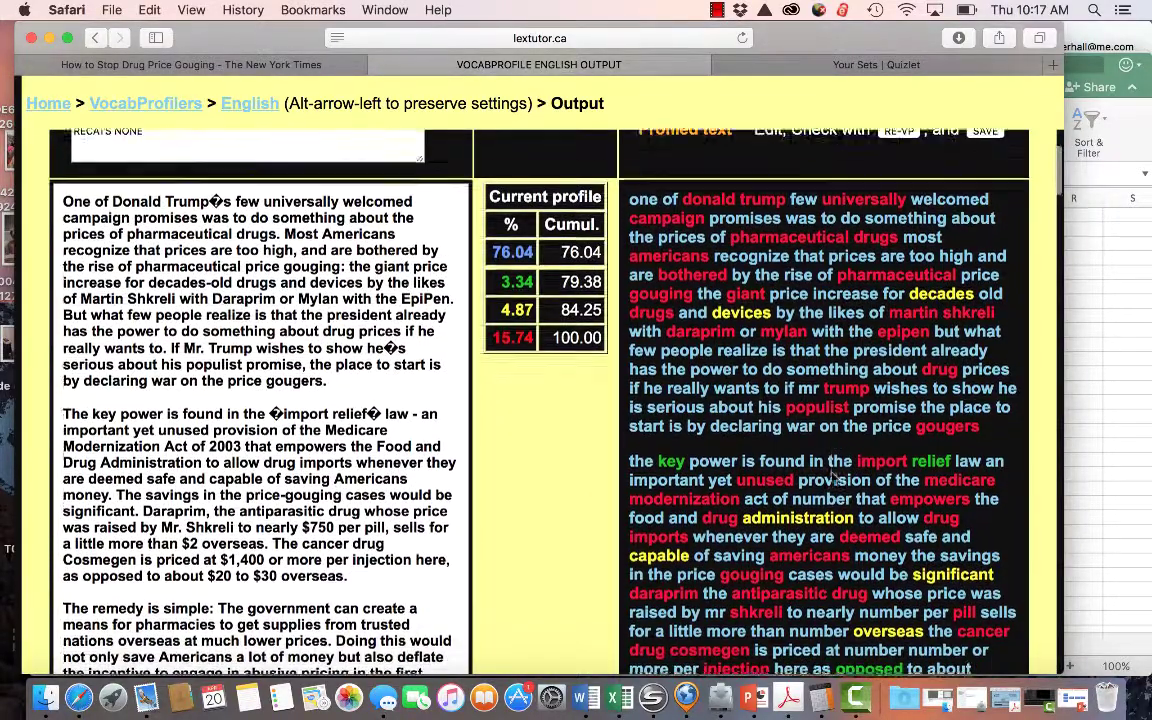
scroll(834, 480, "down", 15)
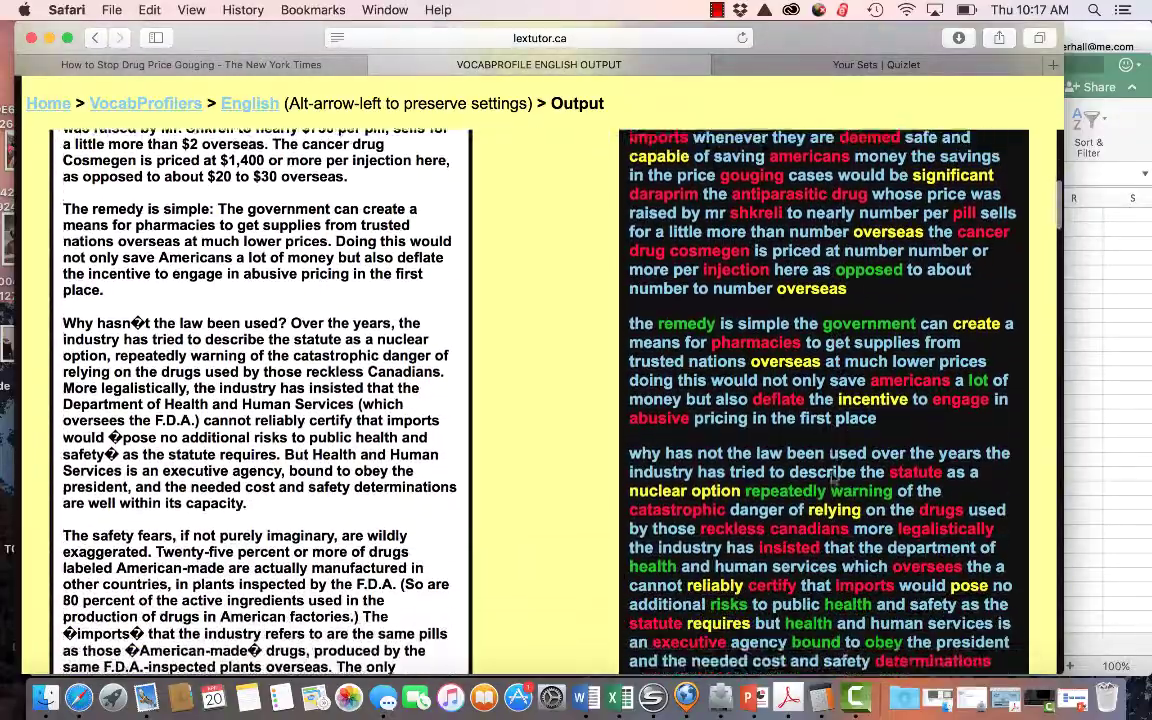
scroll(834, 477, "down", 15)
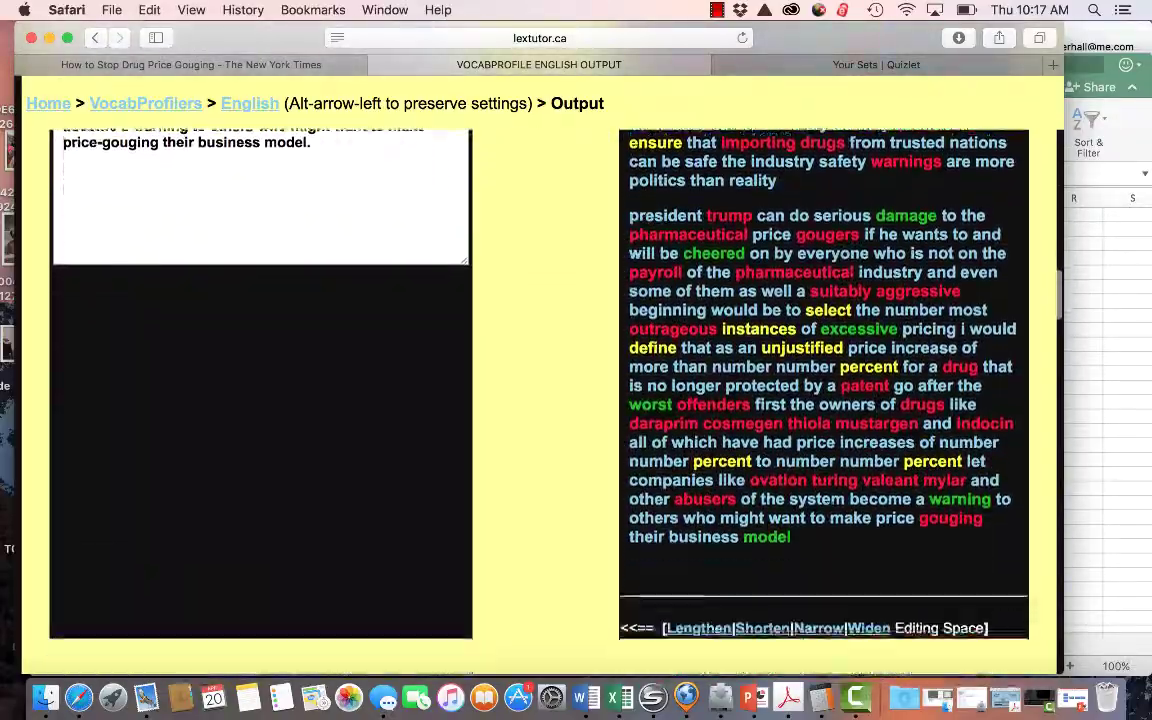
scroll(834, 479, "down", 20)
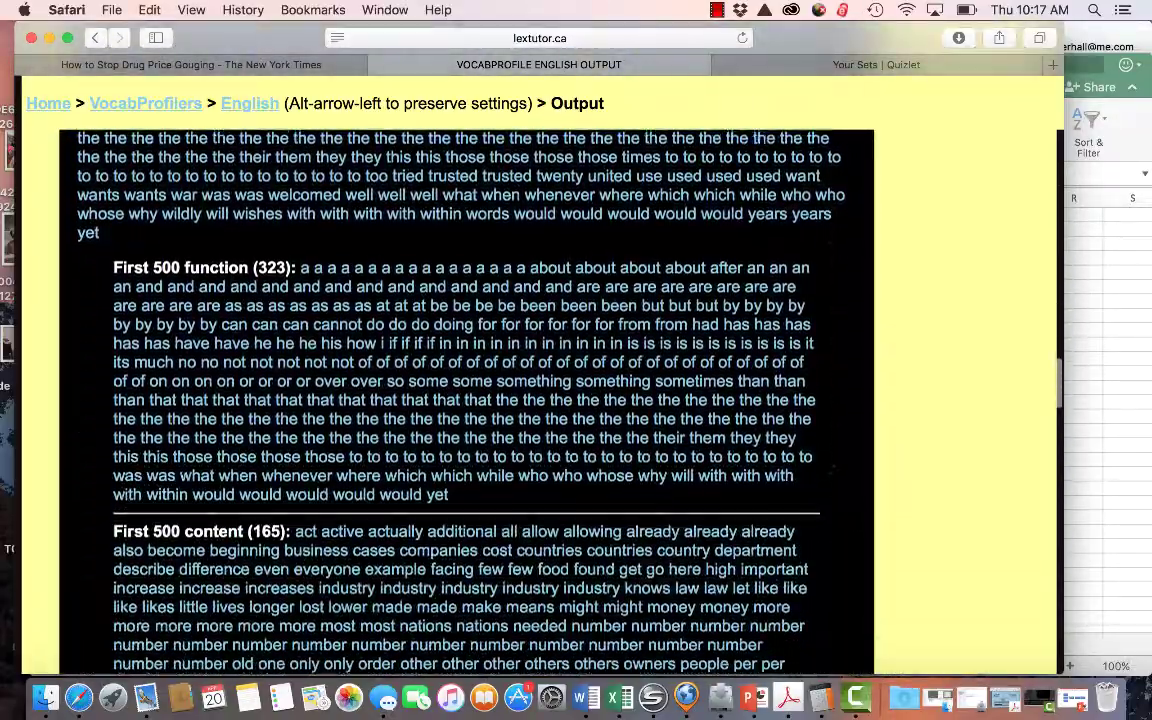
scroll(834, 479, "down", 5)
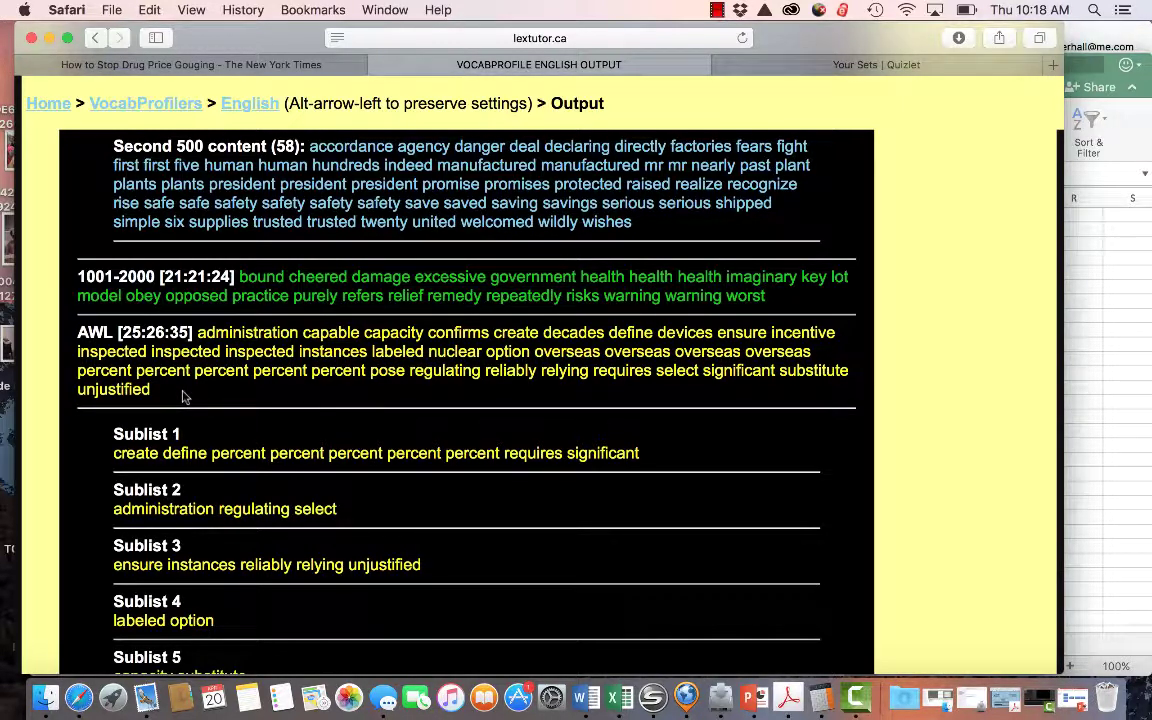
Step: Highlight the academic (AWL) words in the token list and examine AWL Sublists 1 to 10
left_click_drag(183, 398, 197, 333)
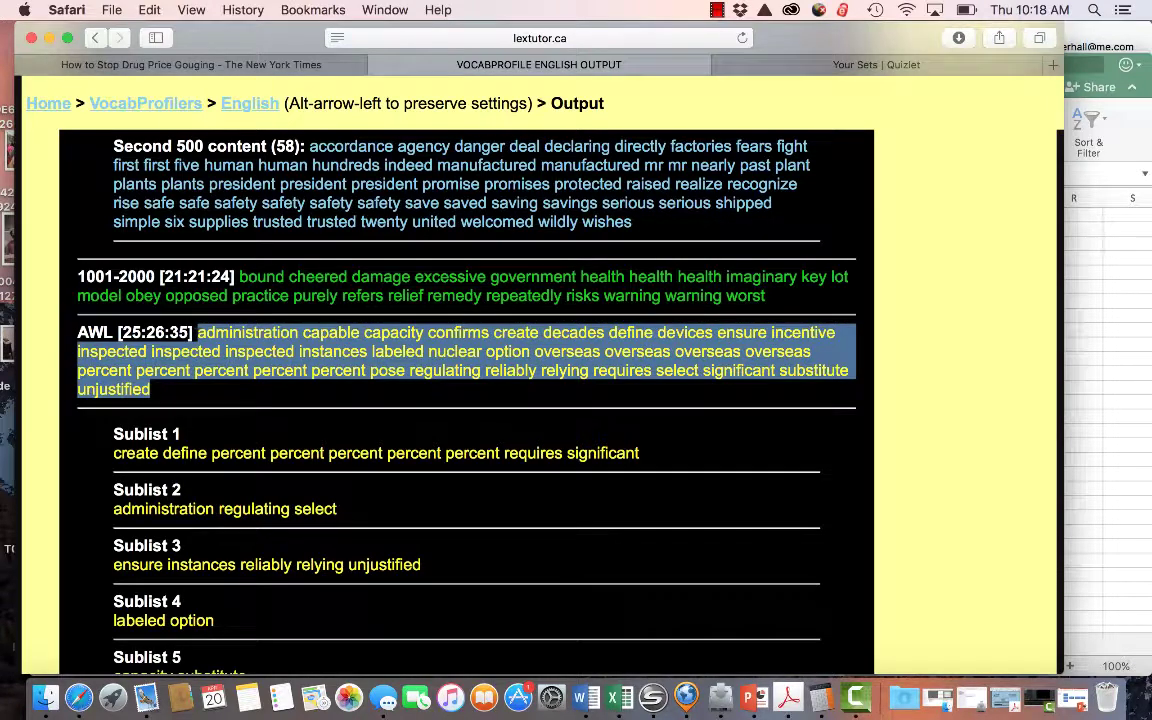
scroll(197, 333, "down", 2)
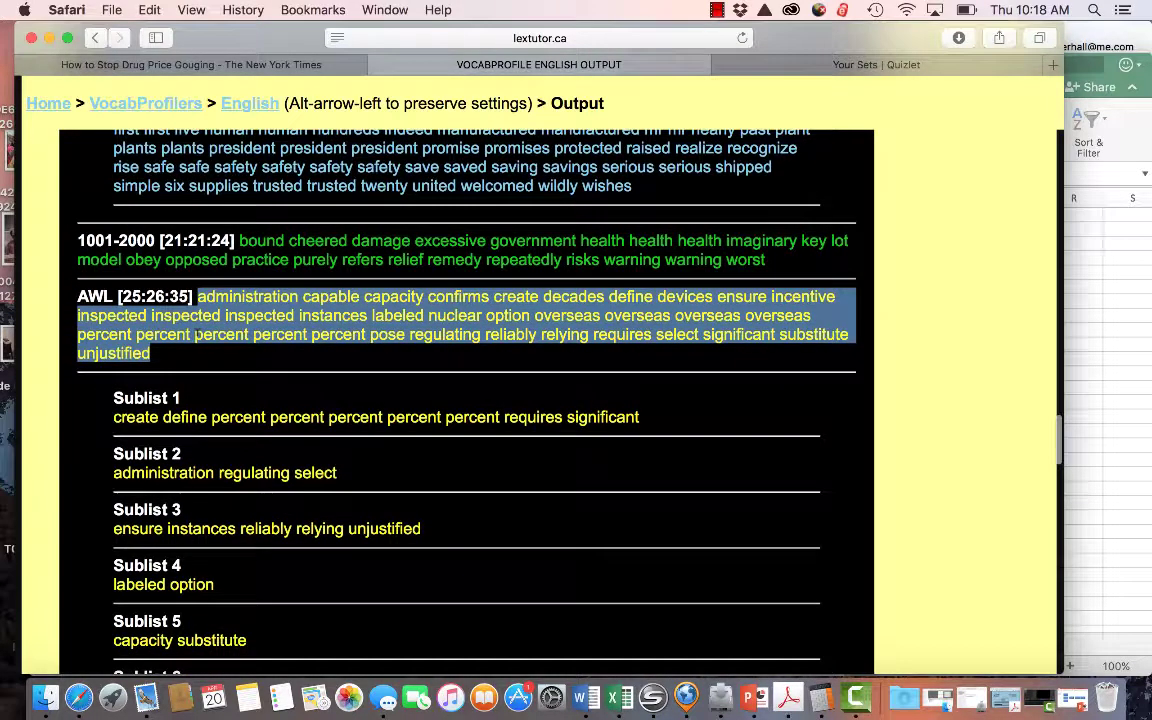
scroll(197, 333, "down", 5)
scroll(197, 333, "up", 8)
scroll(466, 400, "down", 1)
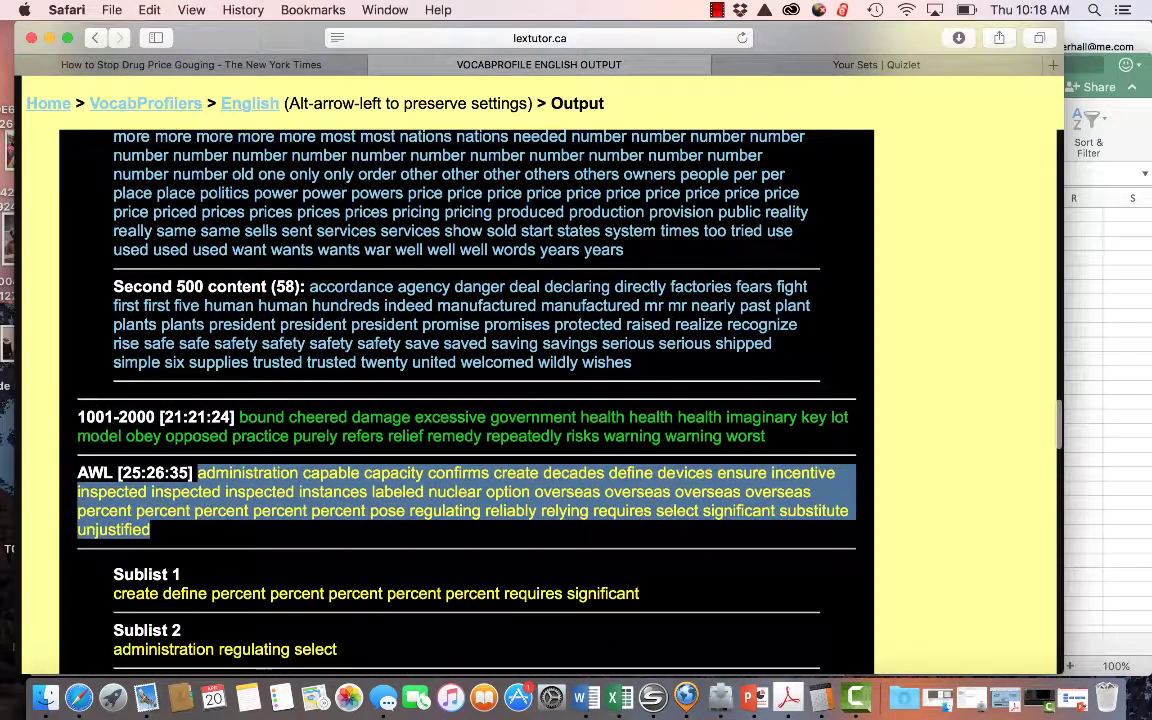
scroll(466, 400, "down", 10)
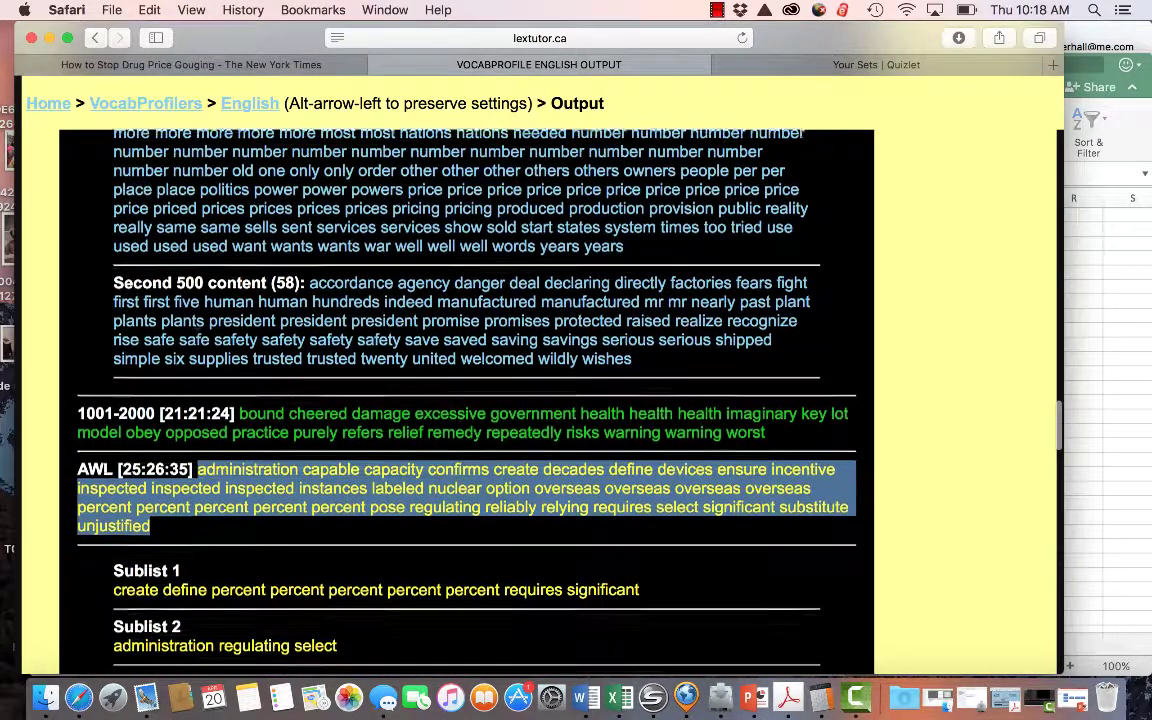
scroll(198, 334, "down", 10)
scroll(198, 334, "up", 1)
scroll(300, 180, "down", 2)
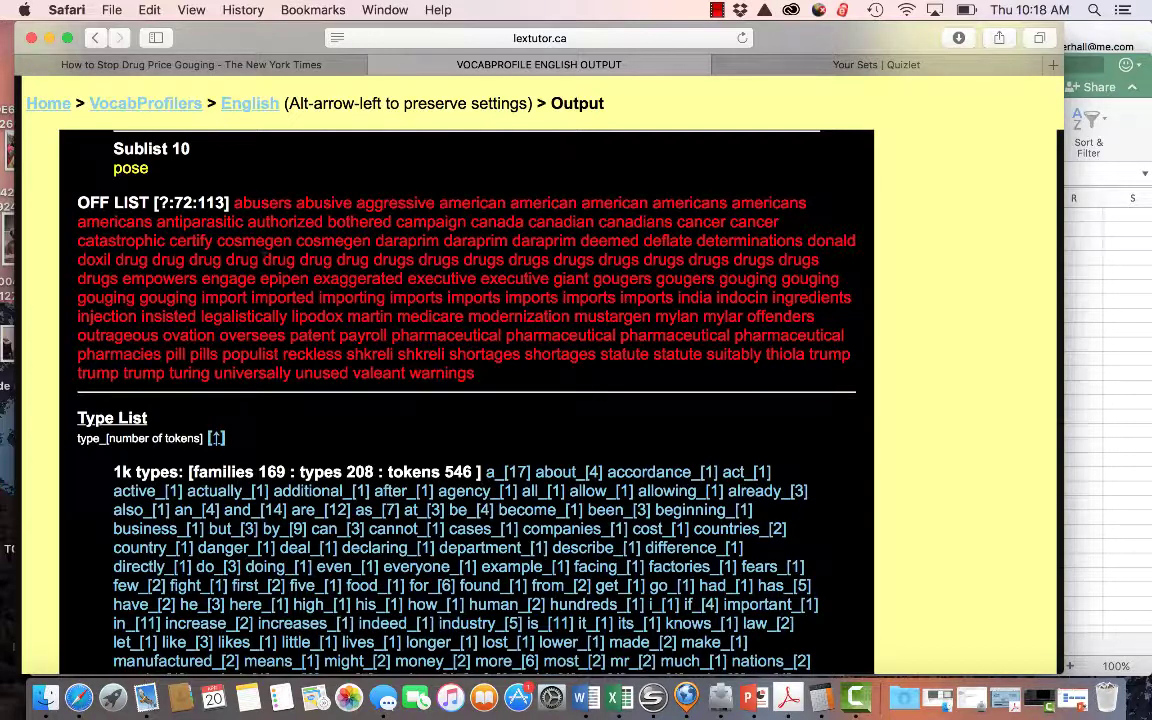
Step: Examine the OFF LIST words, highlighting the repeated topic words around "drug", "gouging", "imports" and "pharmaceutical"
left_click_drag(263, 259, 548, 259)
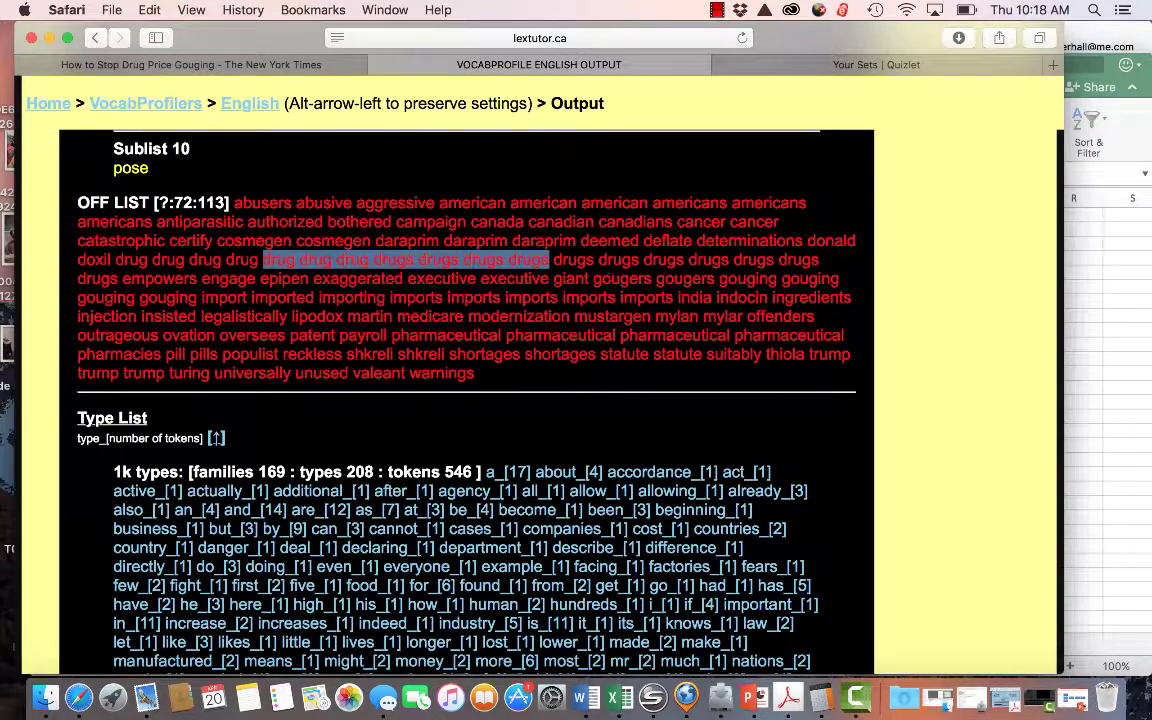
left_click_drag(594, 278, 640, 297)
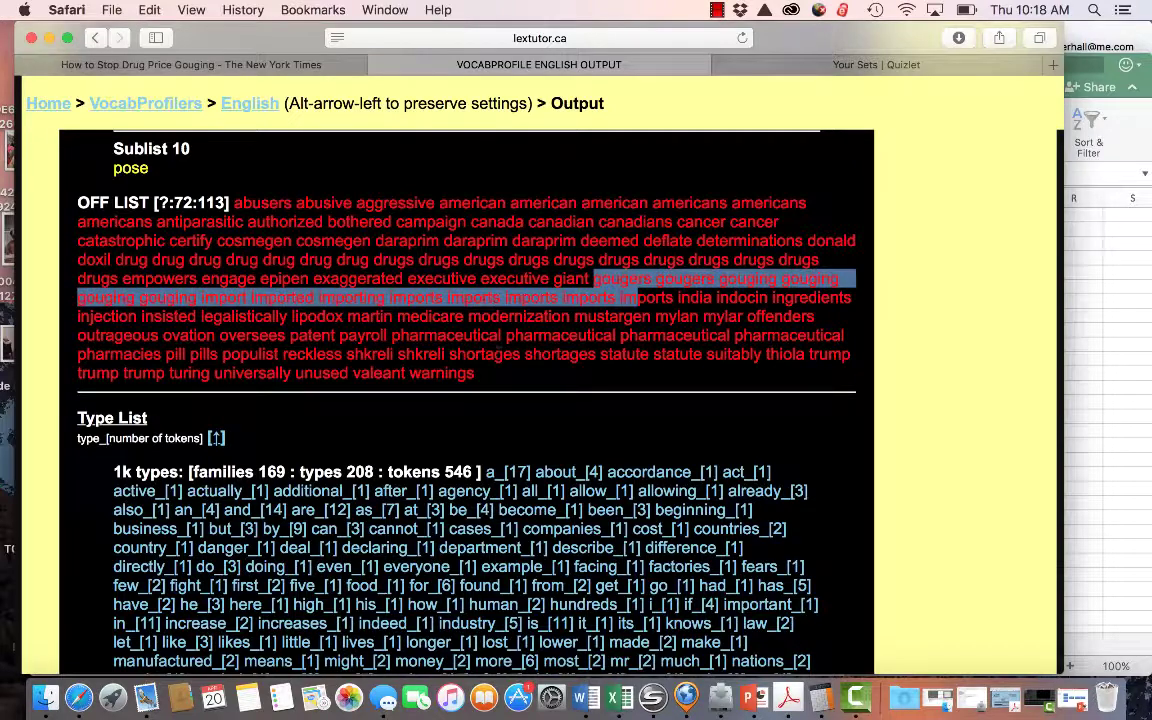
left_click(640, 297)
left_click_drag(393, 333, 484, 356)
scroll(484, 356, "down", 1)
scroll(484, 356, "up", 5)
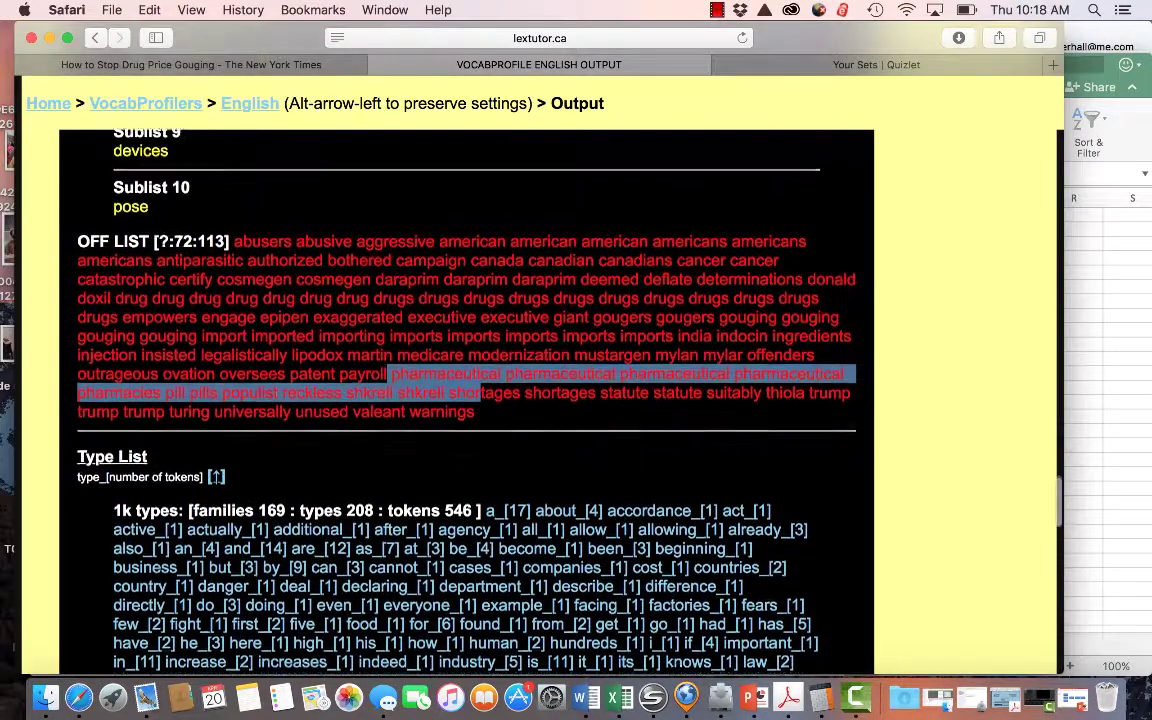
left_click(271, 263)
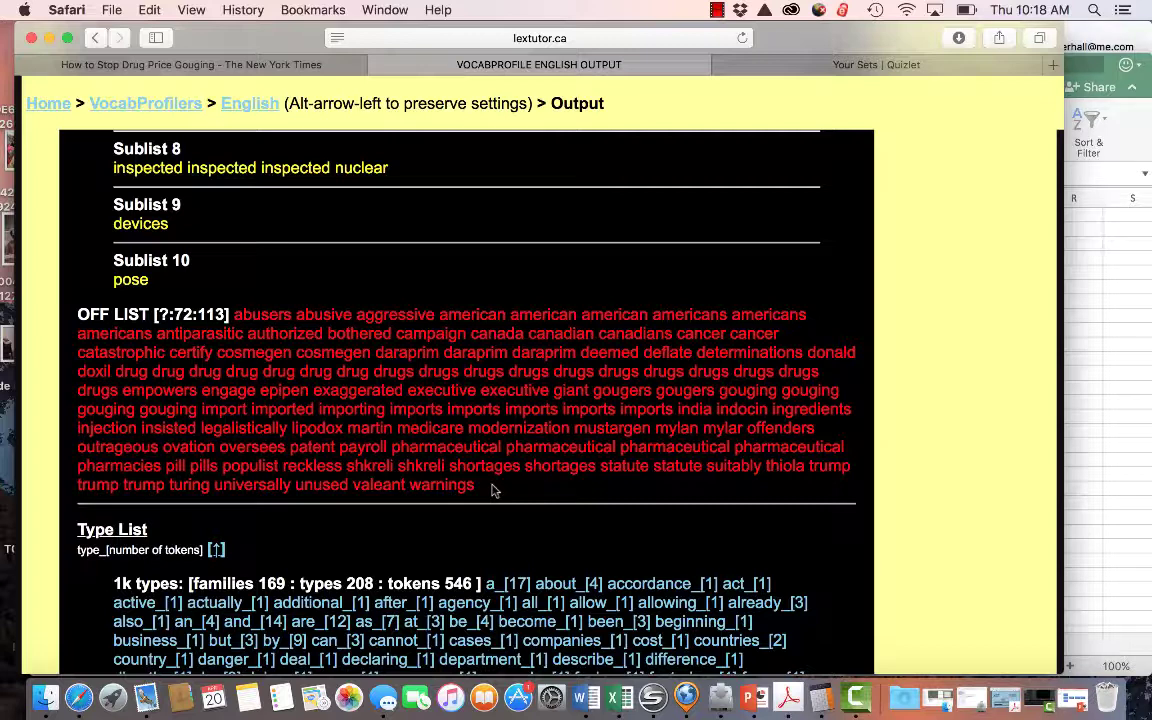
scroll(493, 490, "down", 1)
scroll(493, 490, "up", 3)
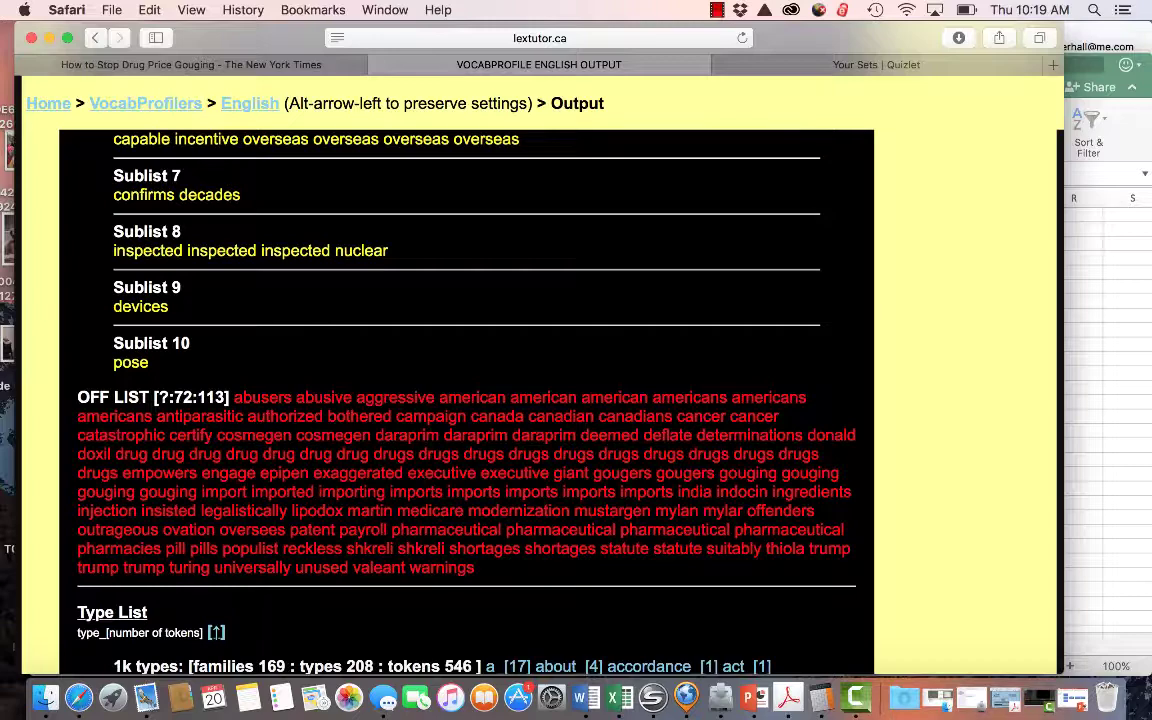
Step: Compare the AWL and off-list token lists with the Type List for the 1k, 2k, AWL and off-list levels
scroll(424, 489, "up", 10)
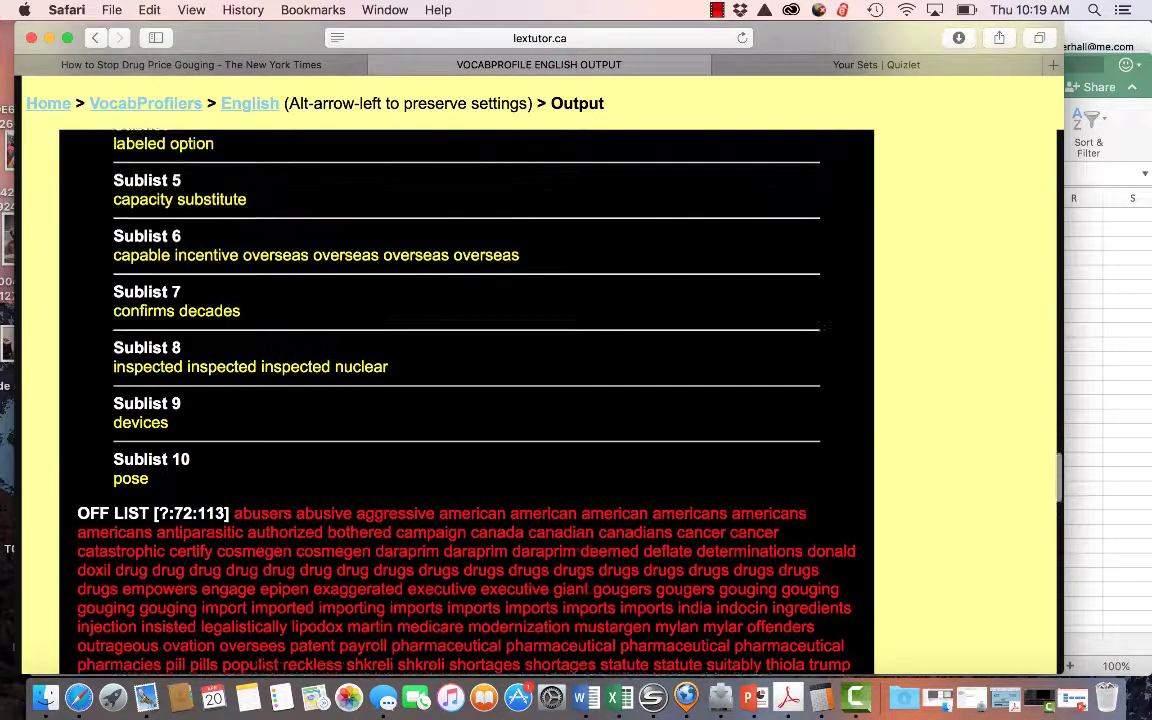
scroll(424, 489, "up", 5)
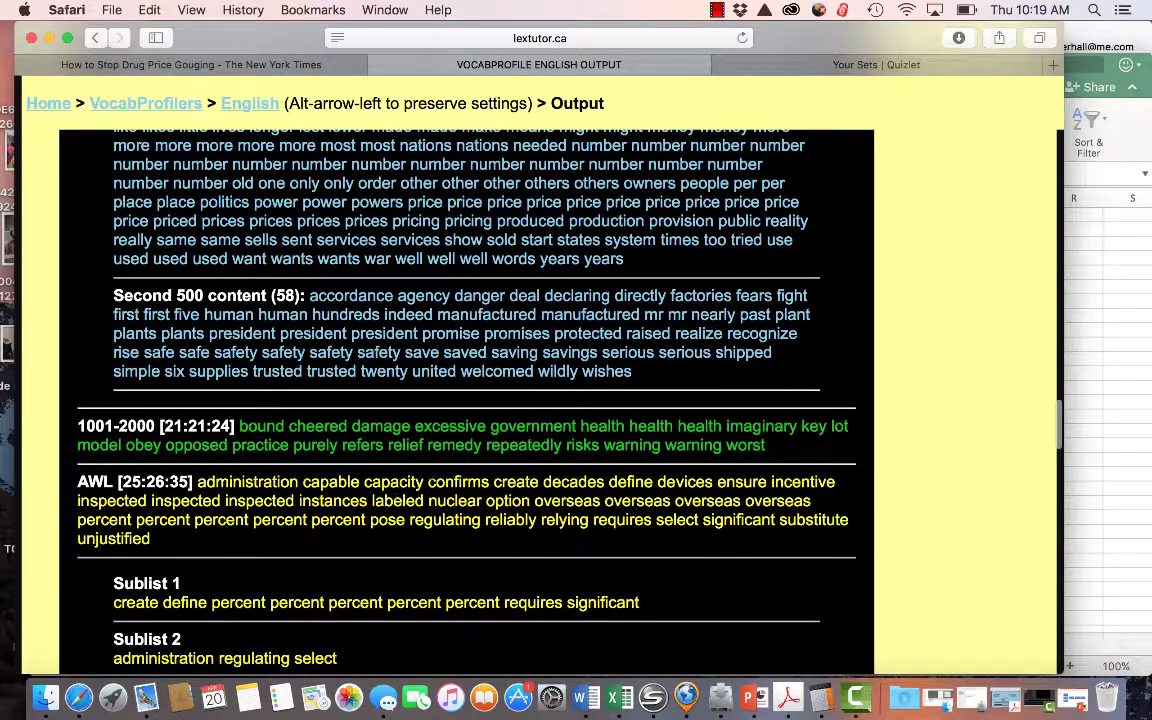
scroll(386, 496, "down", 4)
scroll(303, 478, "down", 5)
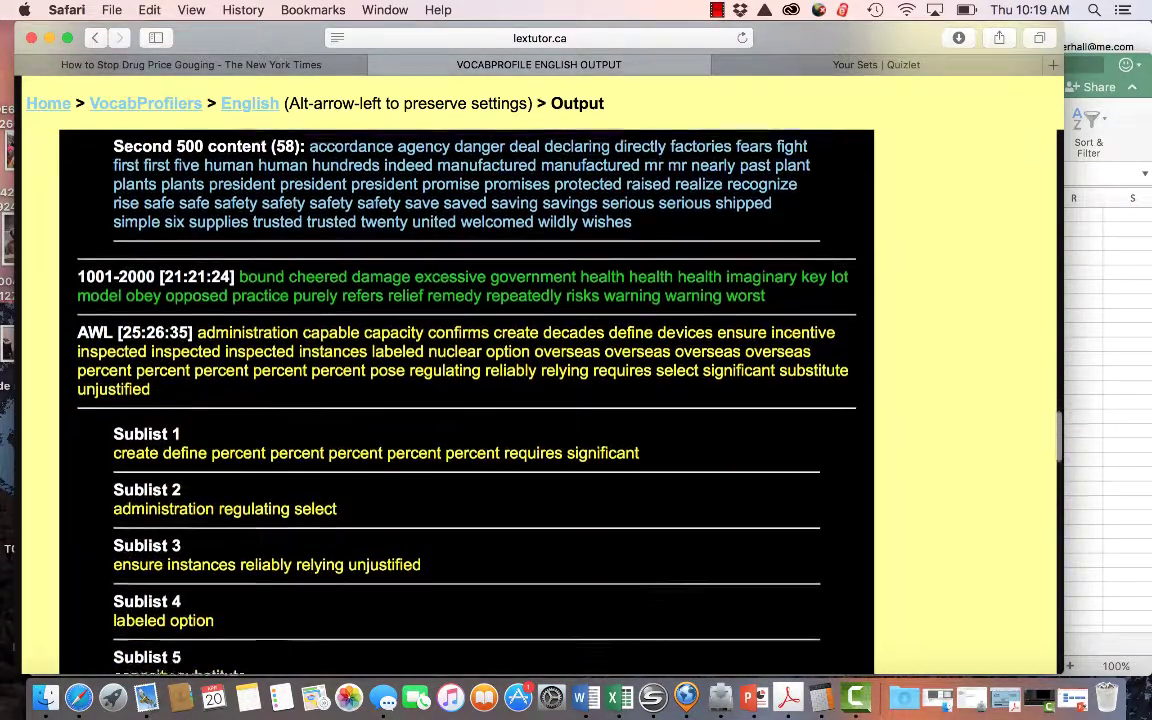
scroll(316, 527, "down", 20)
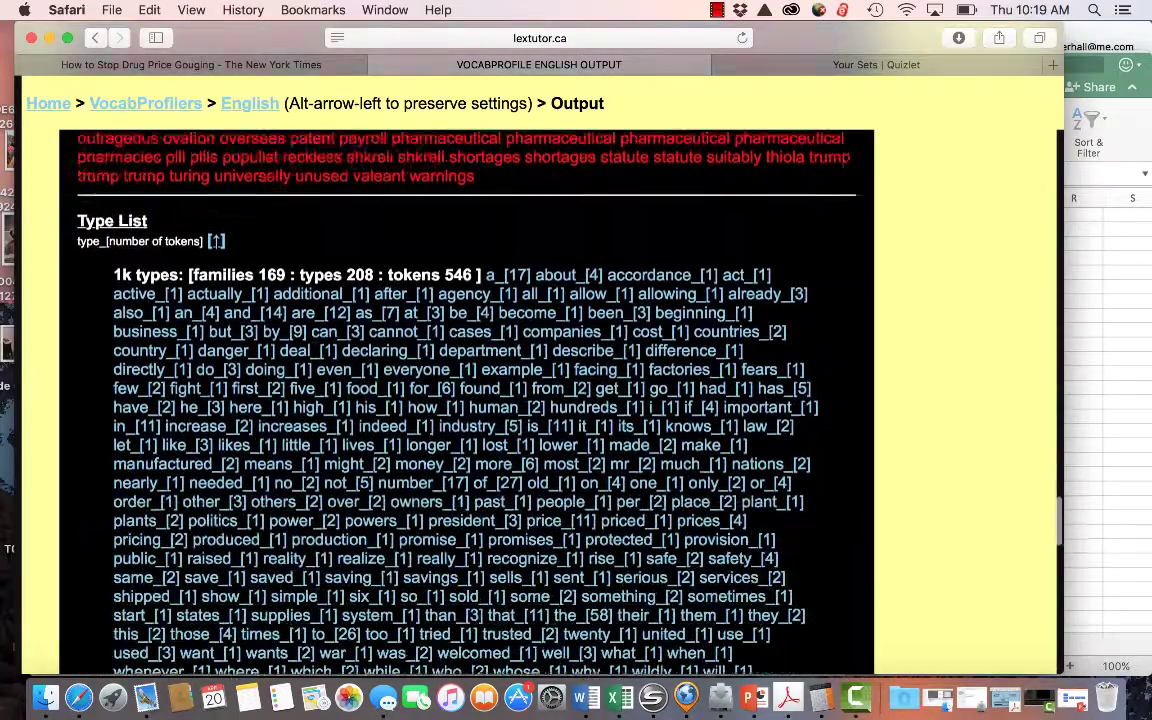
scroll(318, 531, "down", 7)
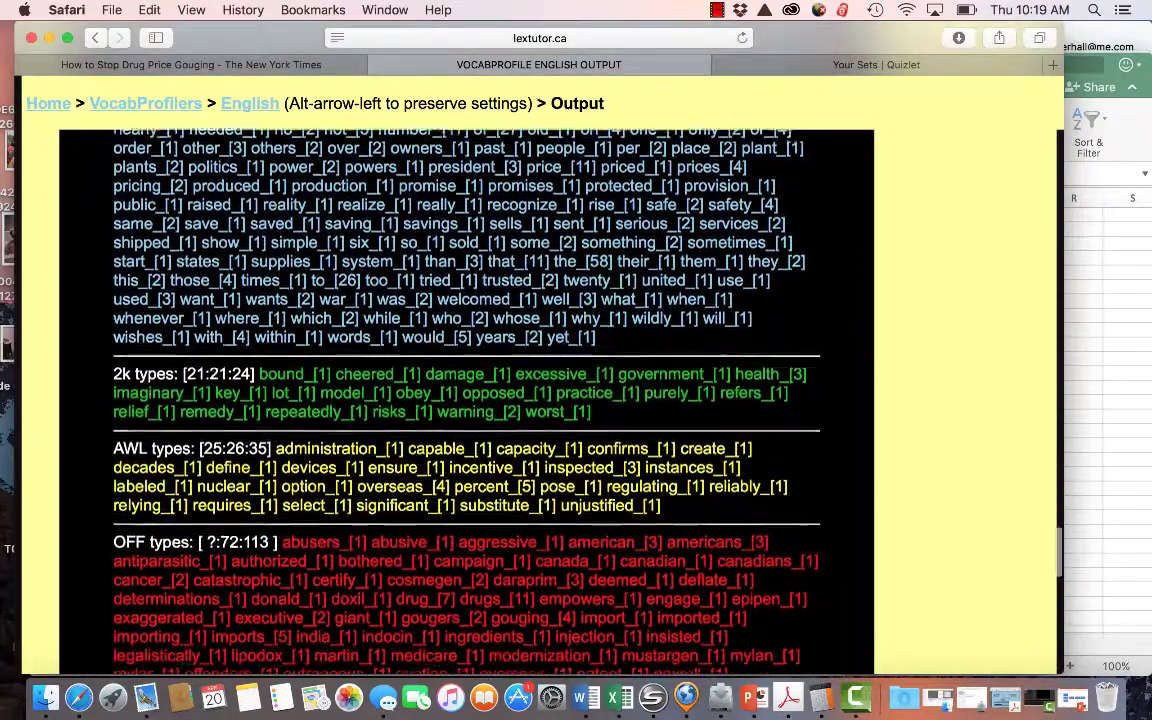
scroll(318, 527, "up", 15)
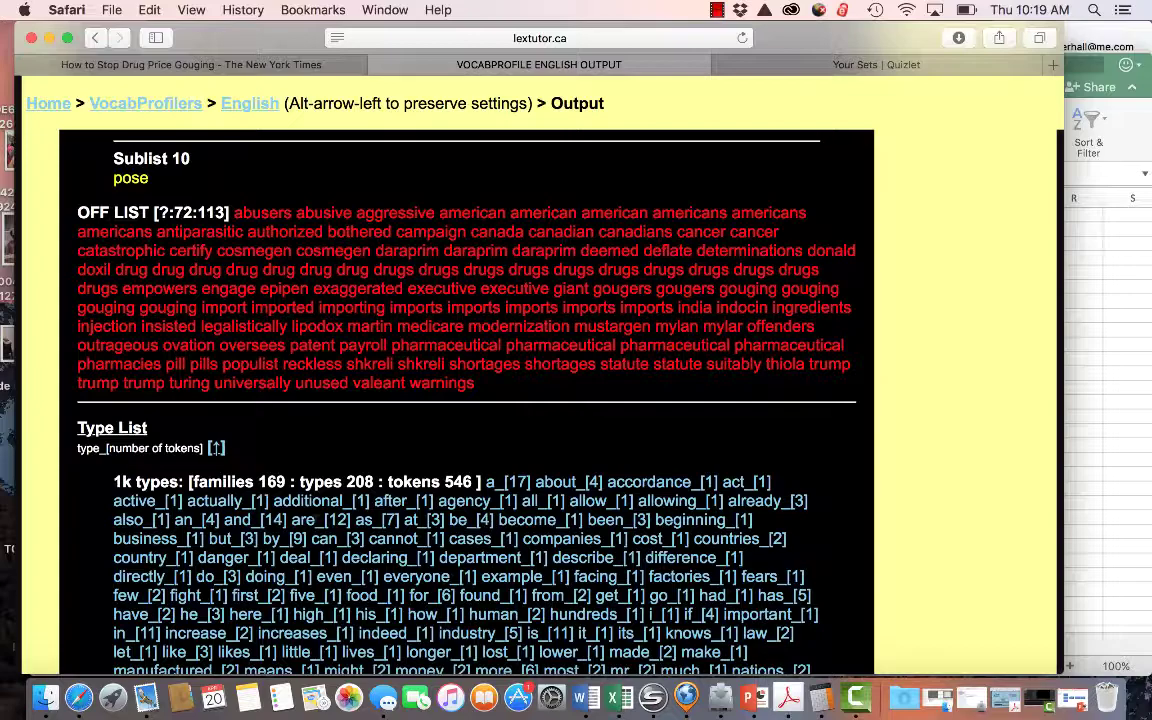
scroll(466, 400, "down", 15)
scroll(466, 400, "down", 5)
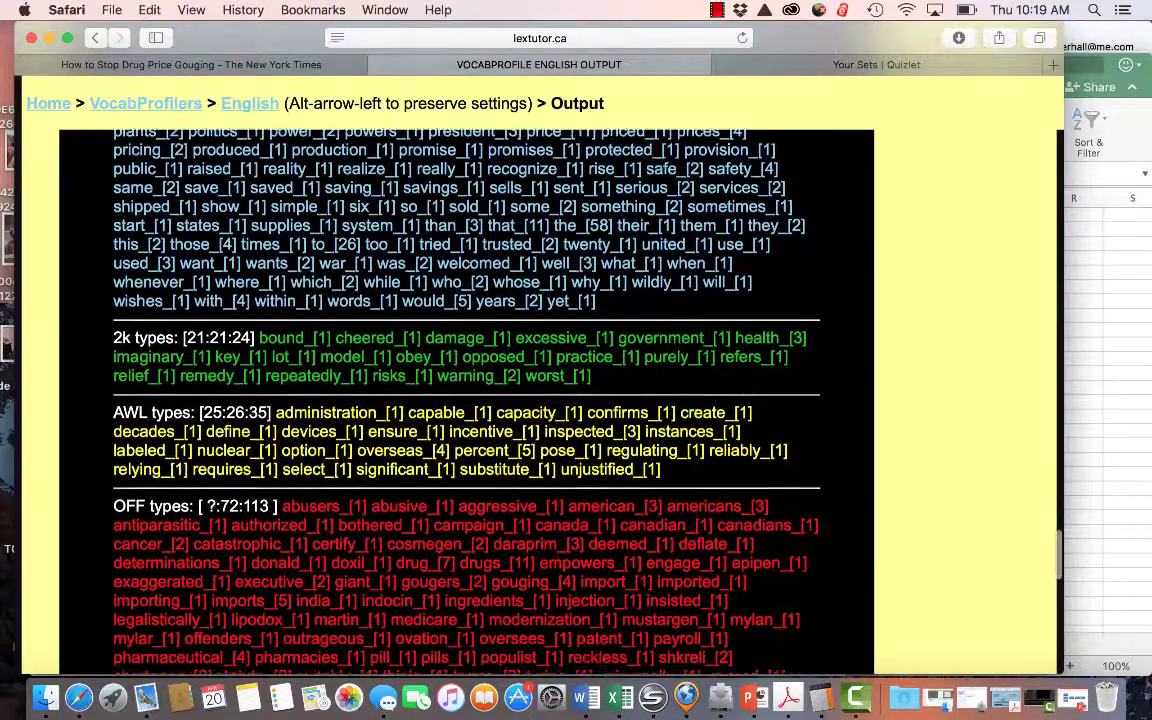
scroll(466, 400, "up", 10)
scroll(466, 400, "up", 14)
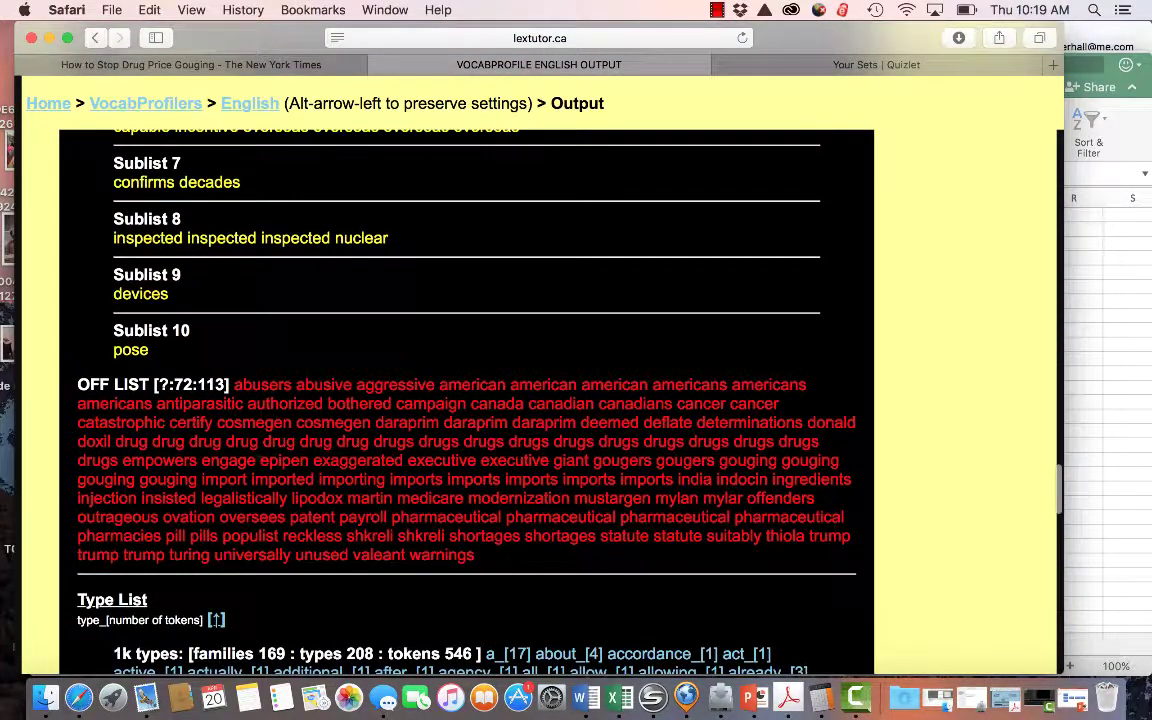
Step: Copy the OFF LIST words from "abusers" to "shortag" and paste them into the blank Word document
left_click_drag(234, 384, 503, 536)
key("super+c")
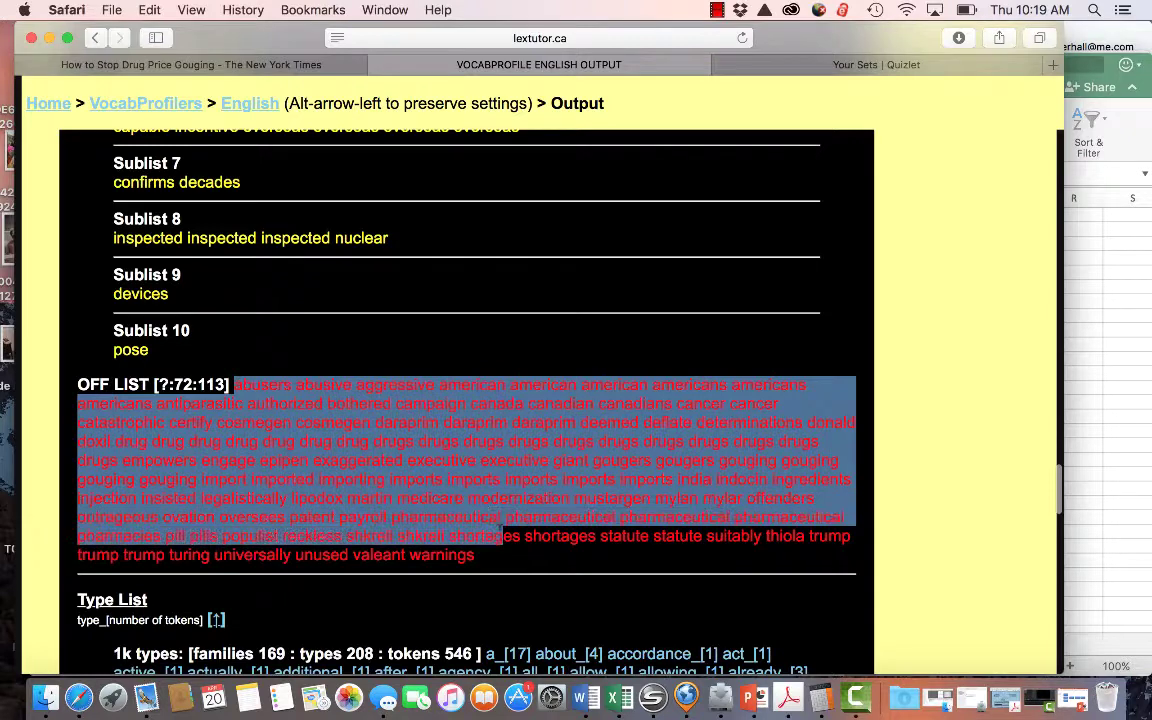
left_click(586, 697)
key("super+v")
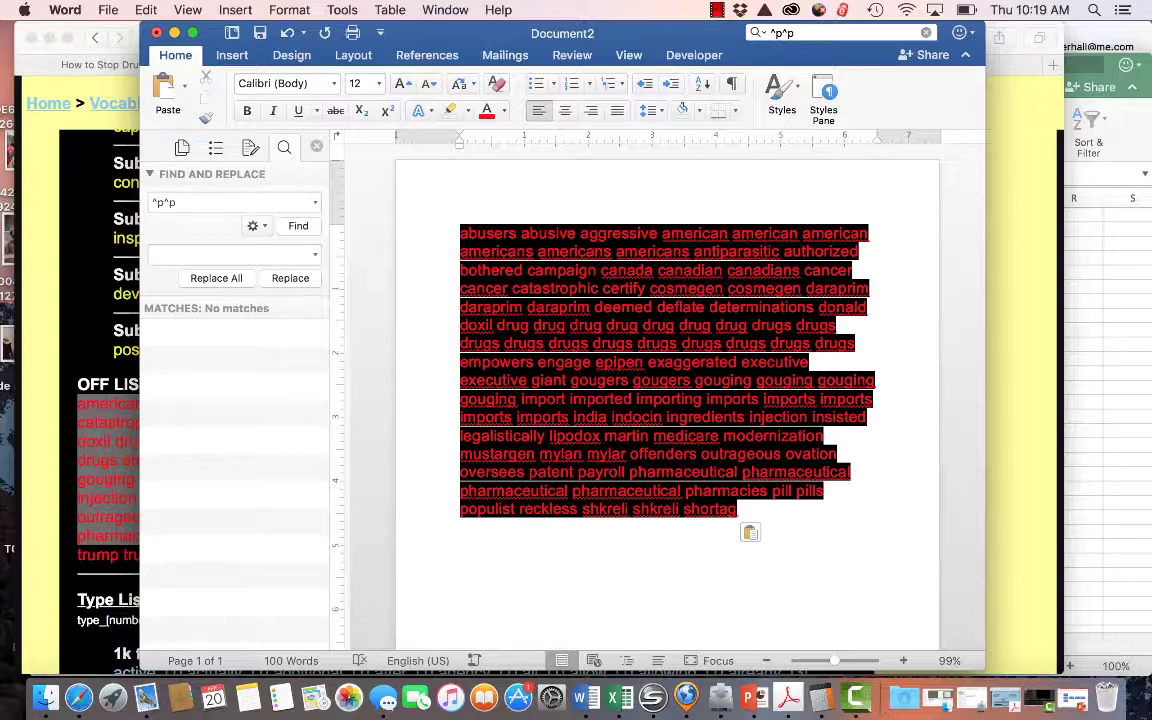
Step: Try trimming the repeated "gouging" entries in the pasted list and clear all text from the document
key("super+z")
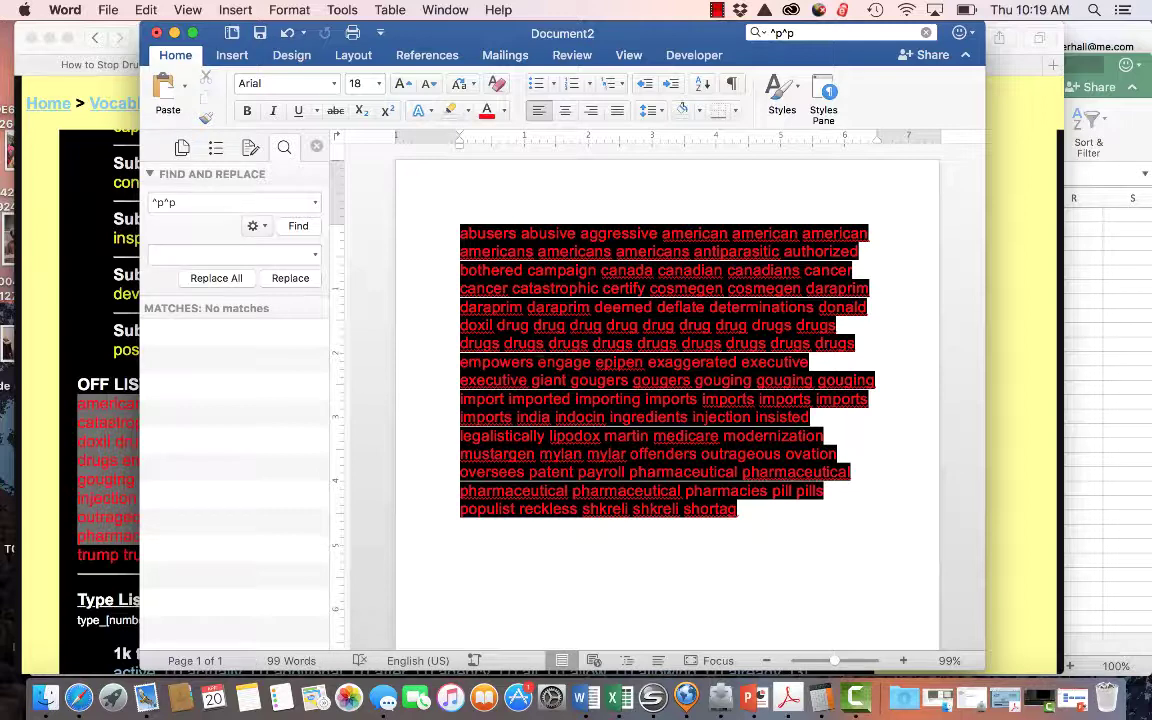
key("super+z")
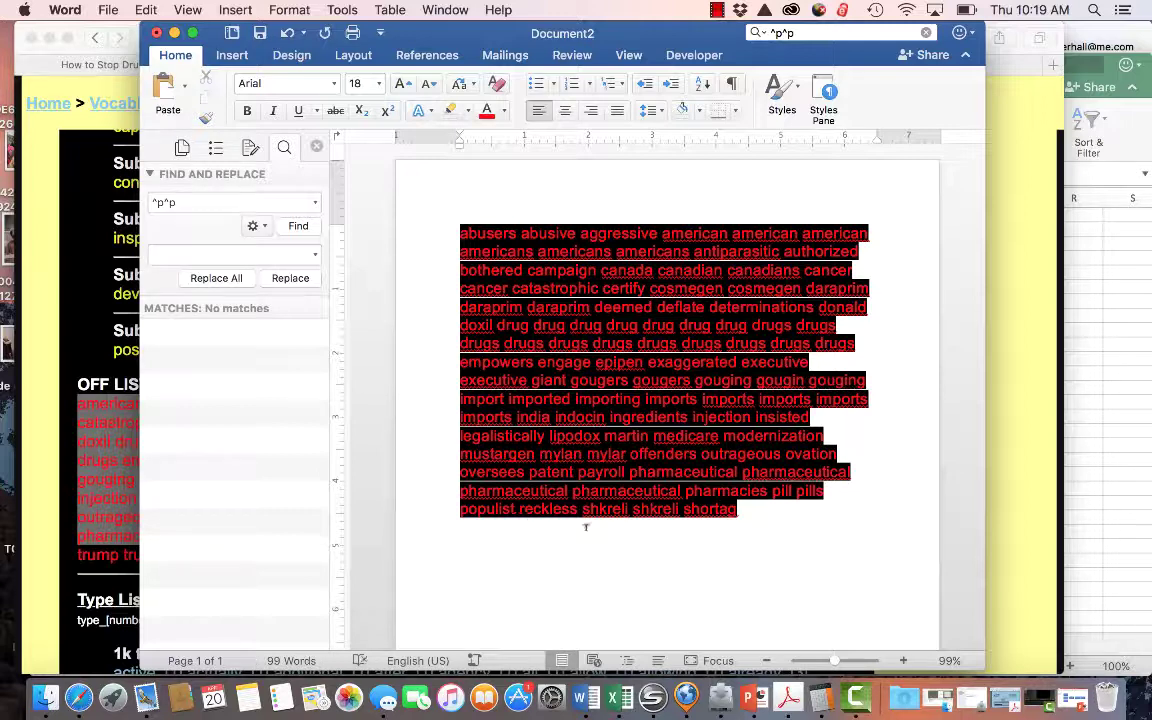
key("BackSpace")
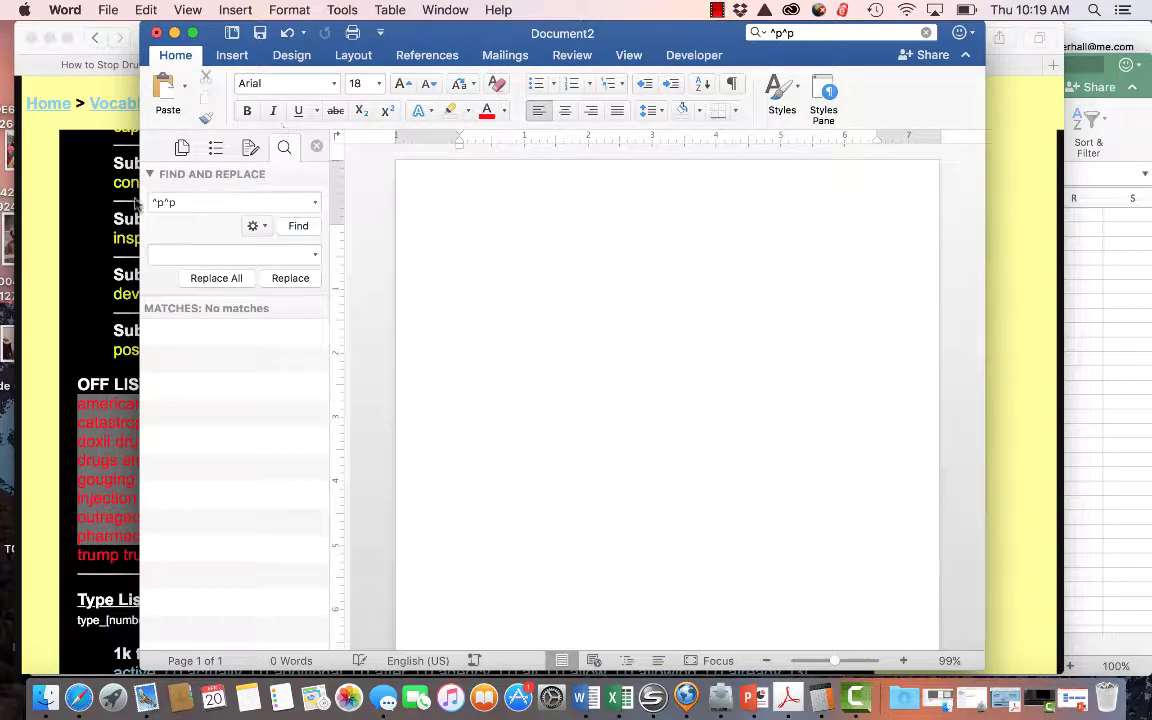
Step: Switch to Safari, return to the VP-Classic input page and copy the entire main text of the article
left_click(90, 225)
scroll(300, 310, "up", 8)
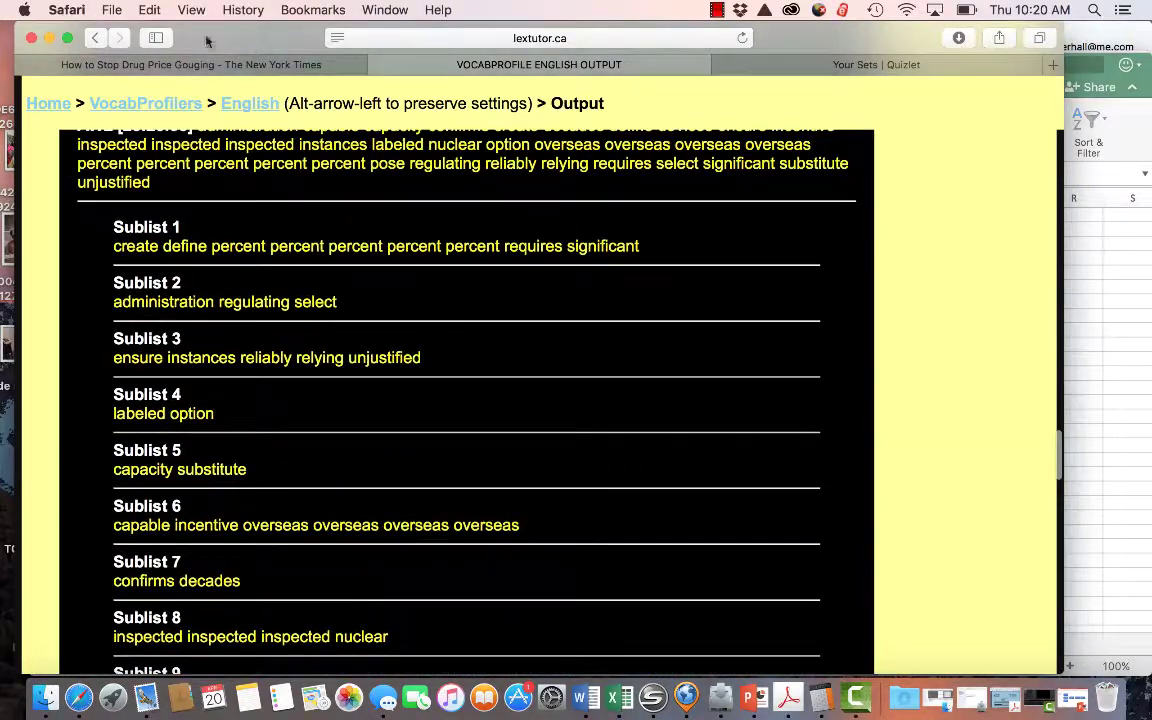
left_click(94, 38)
scroll(477, 393, "up", 10)
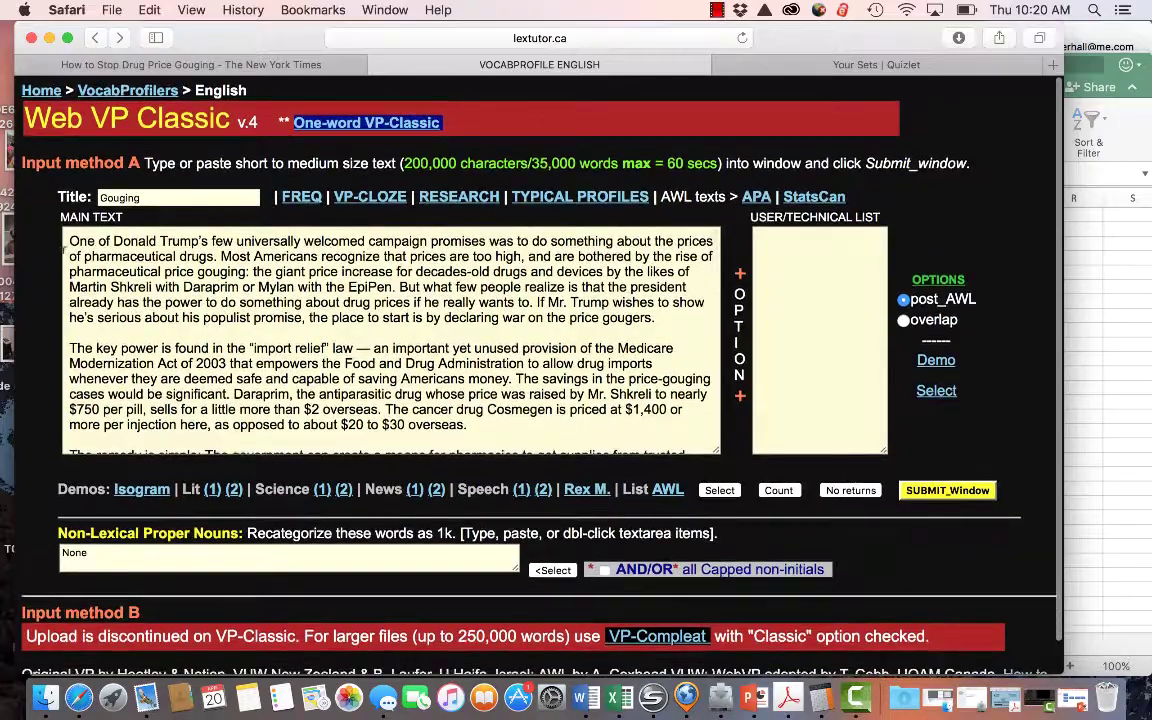
left_click_drag(63, 240, 198, 400)
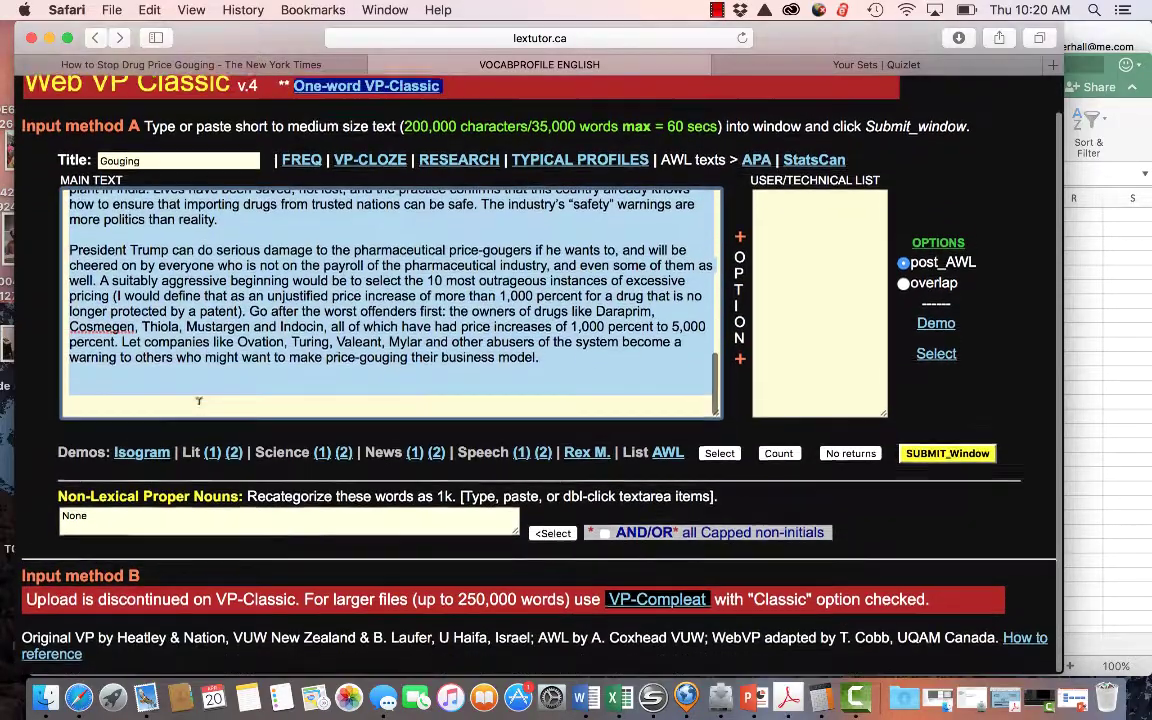
scroll(515, 345, "up", 5)
scroll(515, 347, "up", 5)
Step: Open VP-Compleat from the VocabProfile home page and replace its sample instructions with the copied article text
left_click(95, 37)
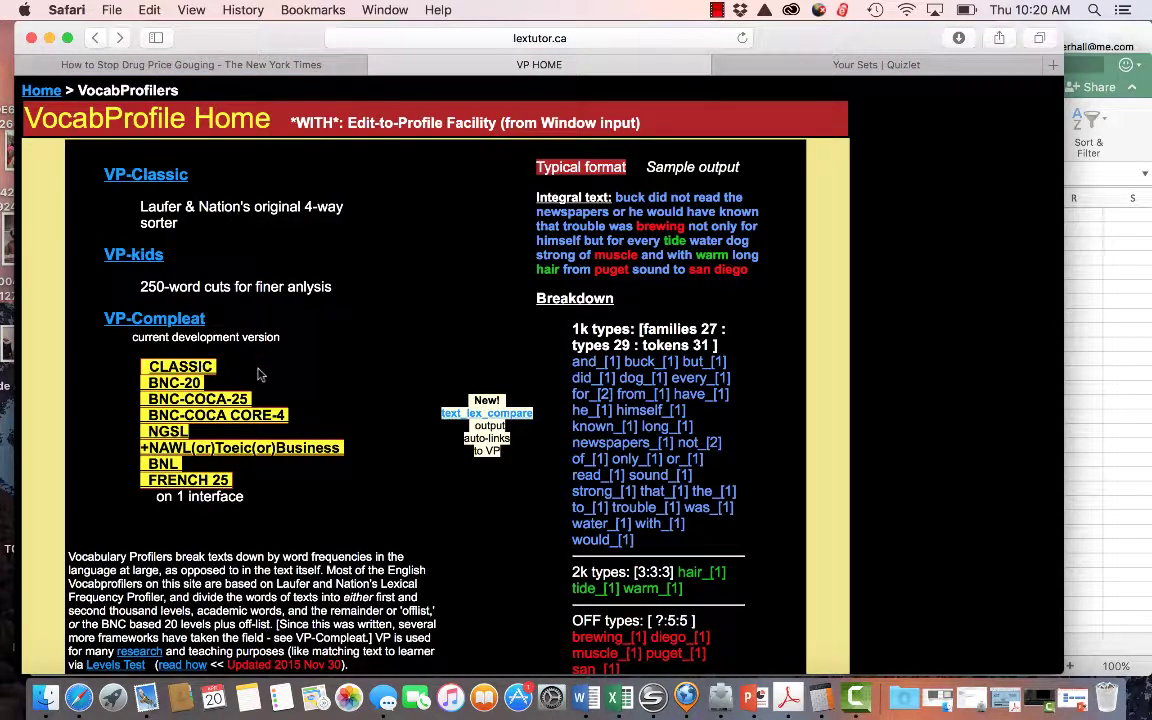
left_click(155, 318)
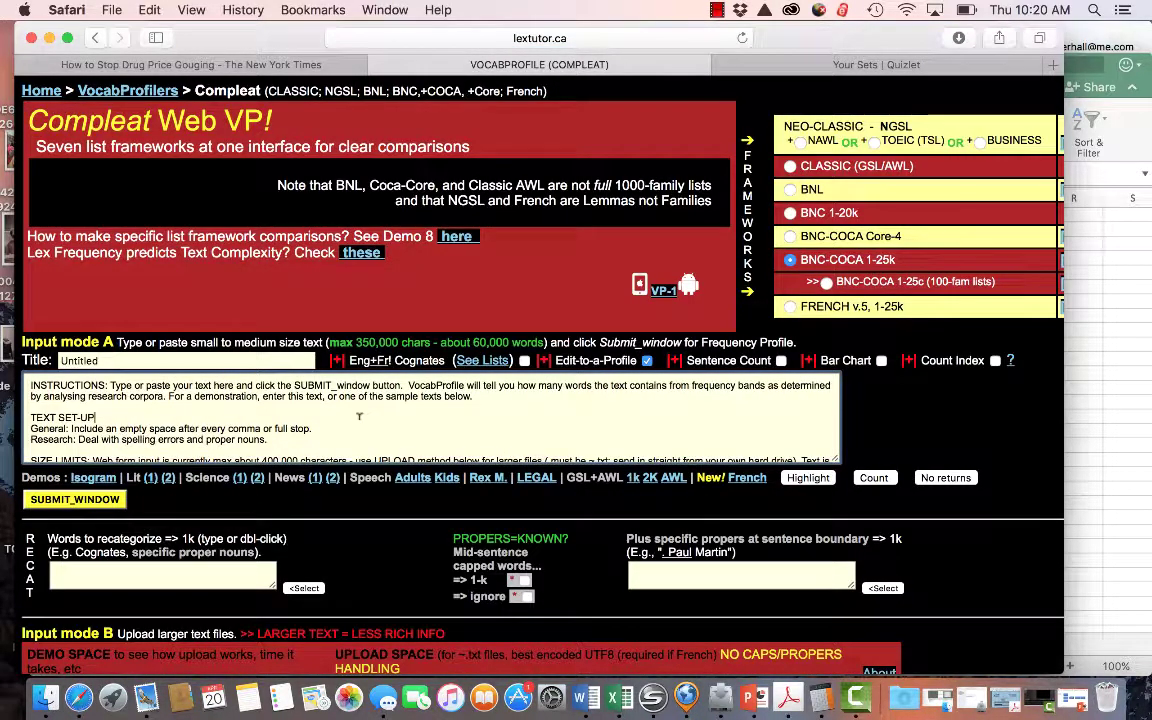
left_click(359, 415)
key("super+v")
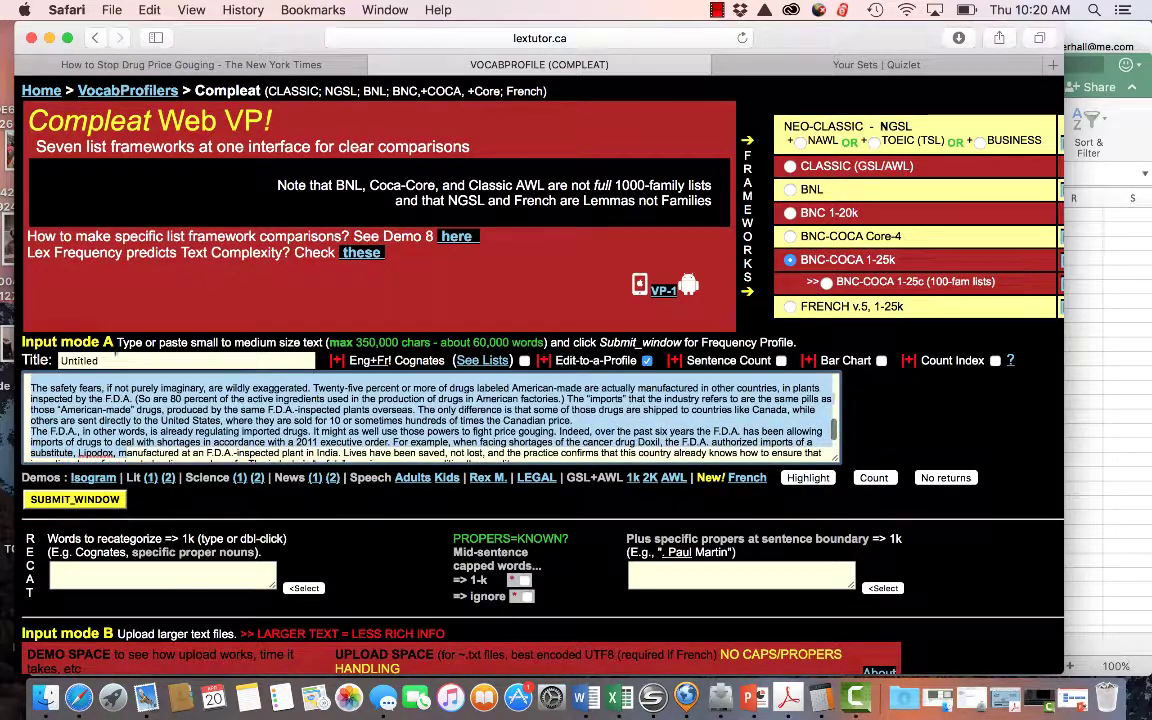
Step: Title the VP-Compleat text "Gouging" and submit it for profiling with the BNC-COCA 1-25k framework
left_click(62, 360)
type("Gouging")
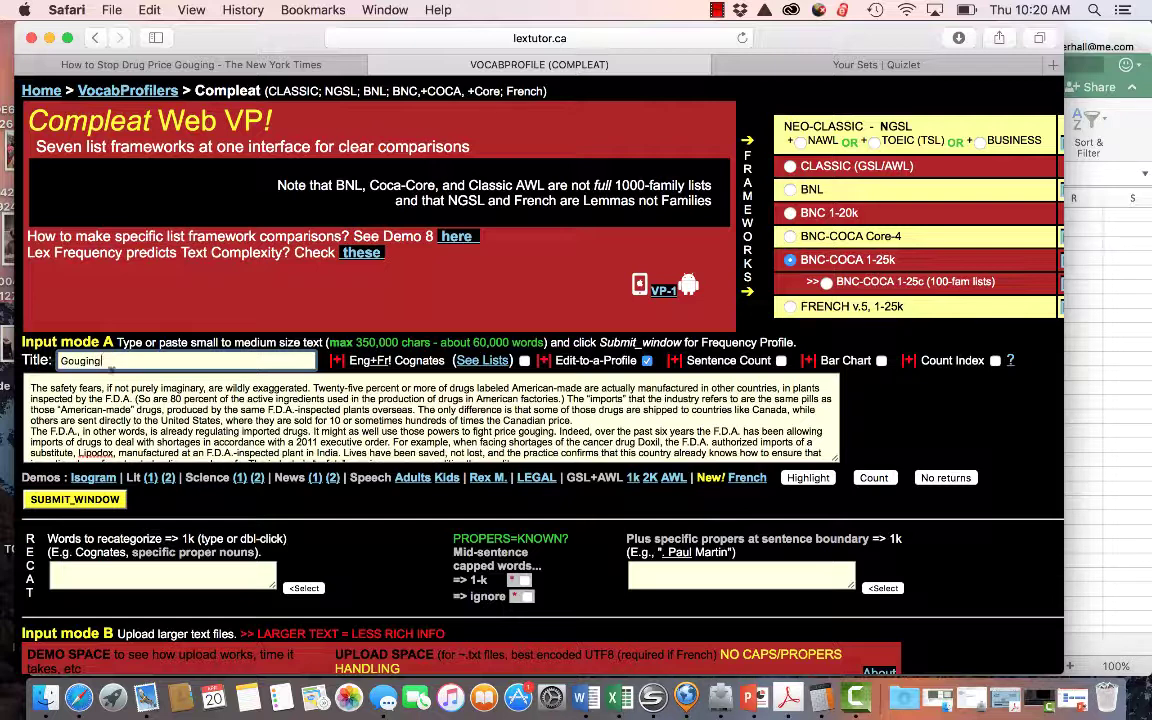
left_click(80, 499)
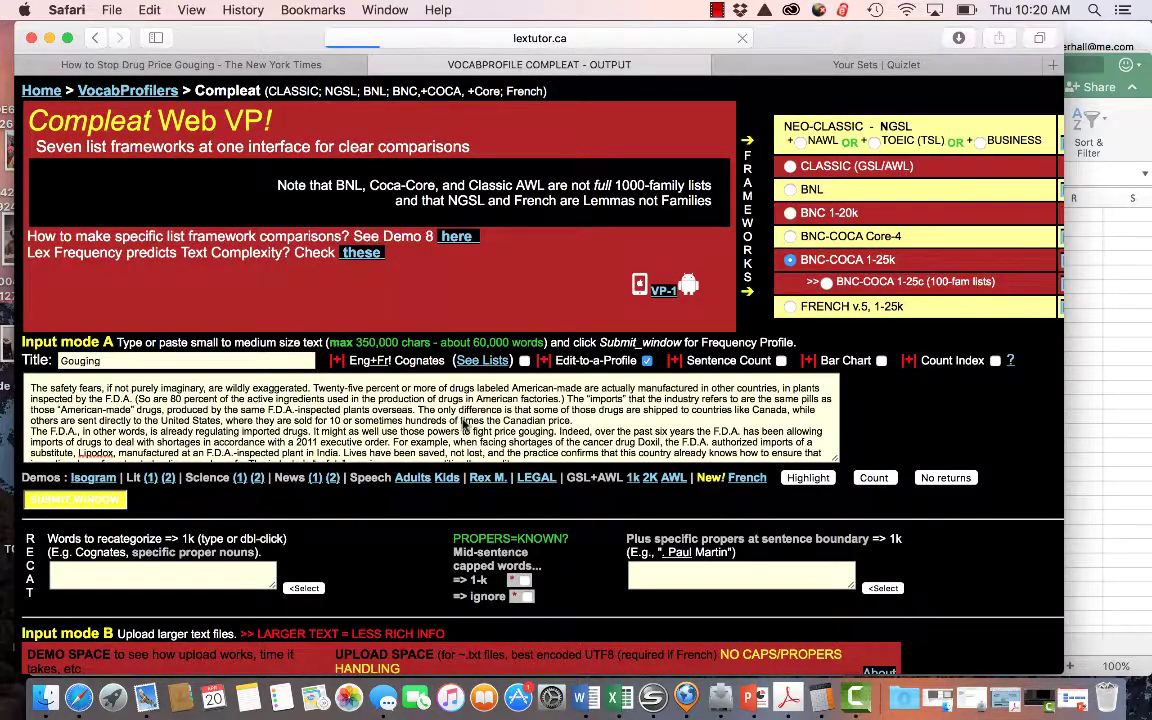
Step: Examine the VP-Compleat output table for the families, types, tokens and cumulative token percentages at each BNC-COCA frequency level
scroll(463, 424, "down", 5)
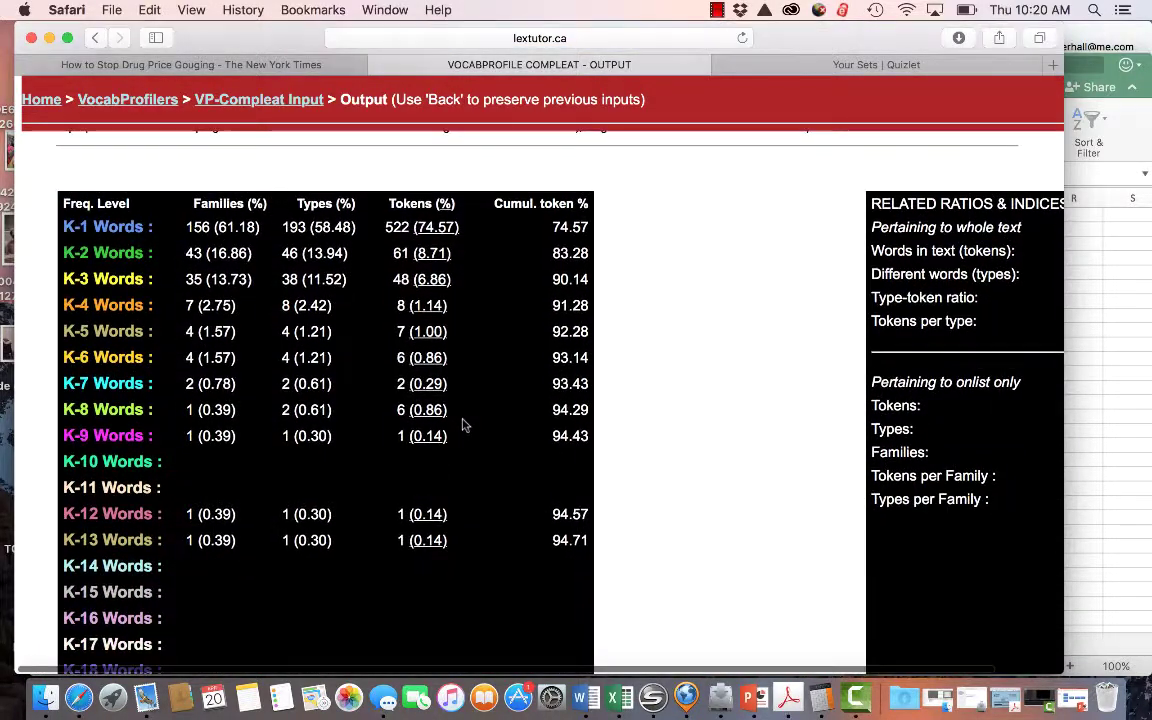
scroll(463, 424, "down", 1)
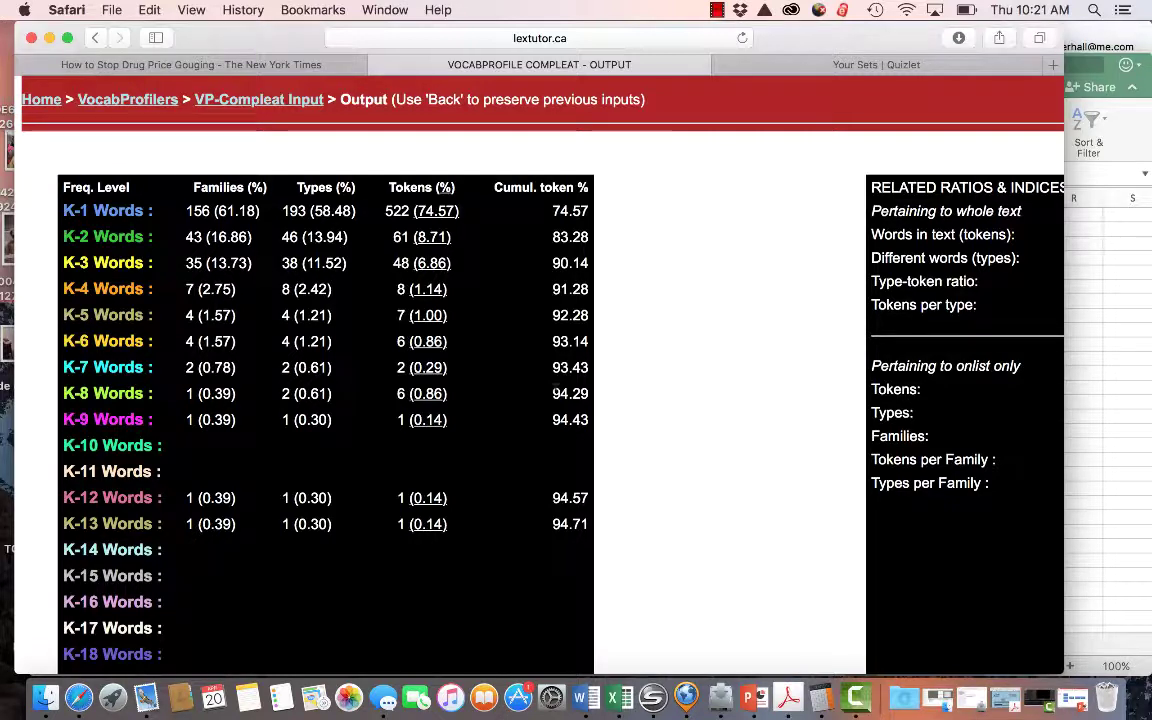
scroll(556, 397, "down", 2)
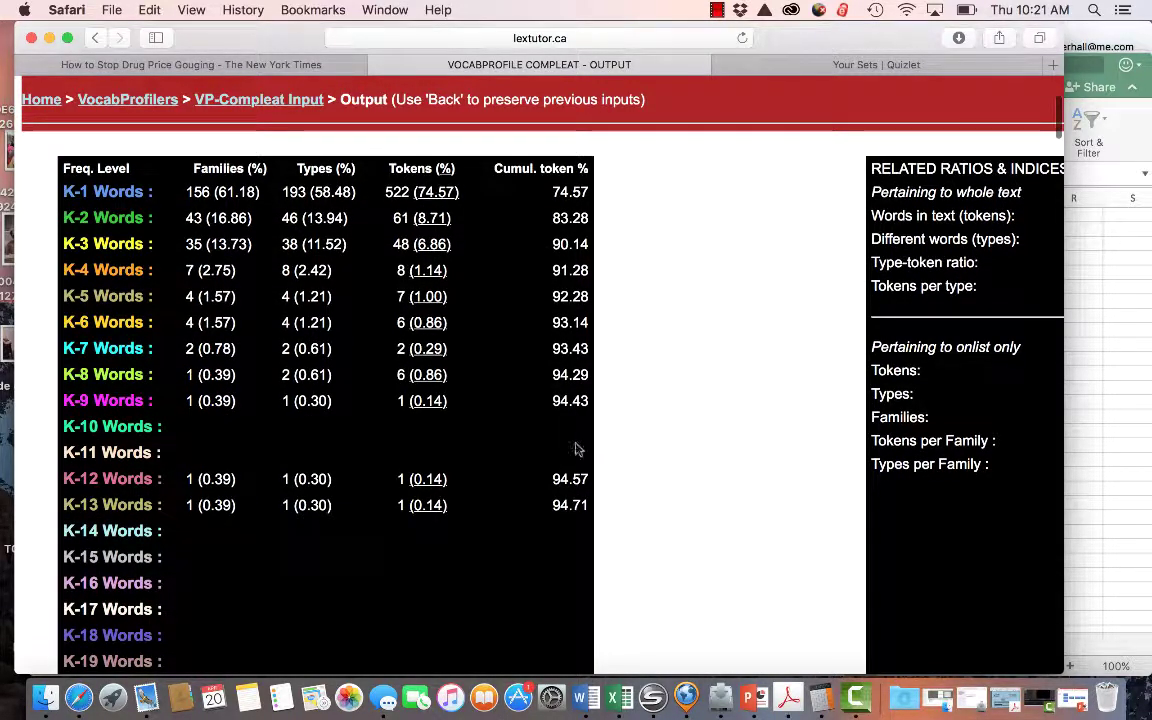
scroll(540, 412, "down", 5)
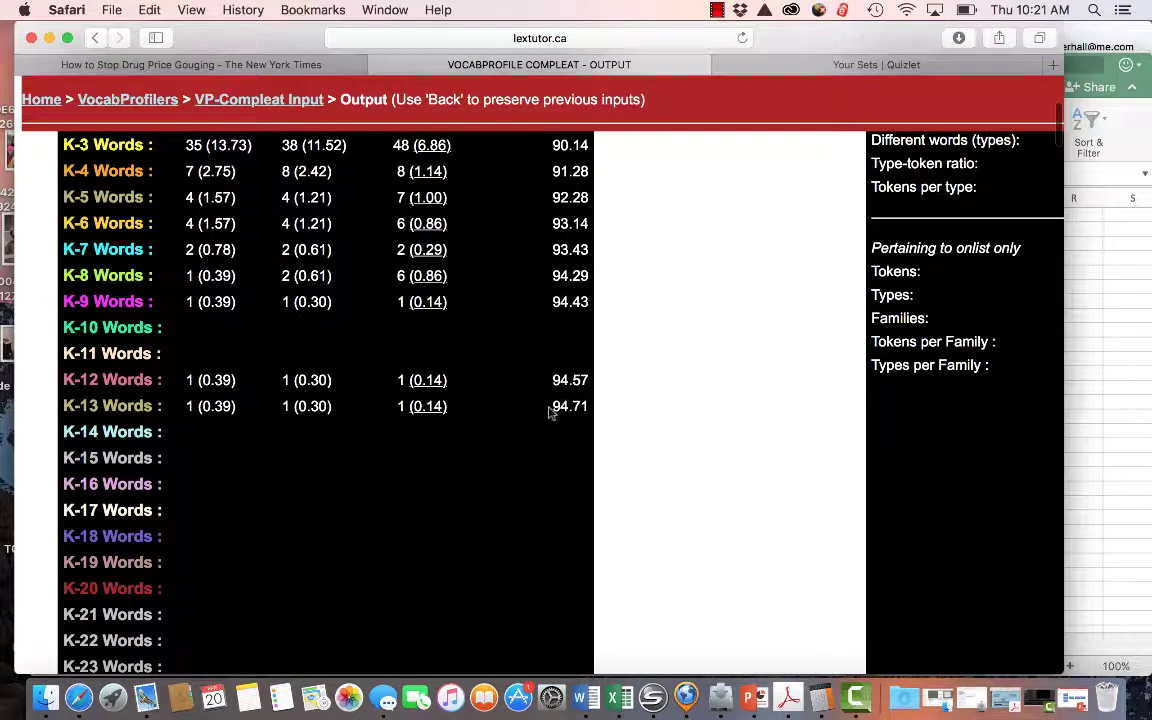
left_click_drag(553, 406, 586, 406)
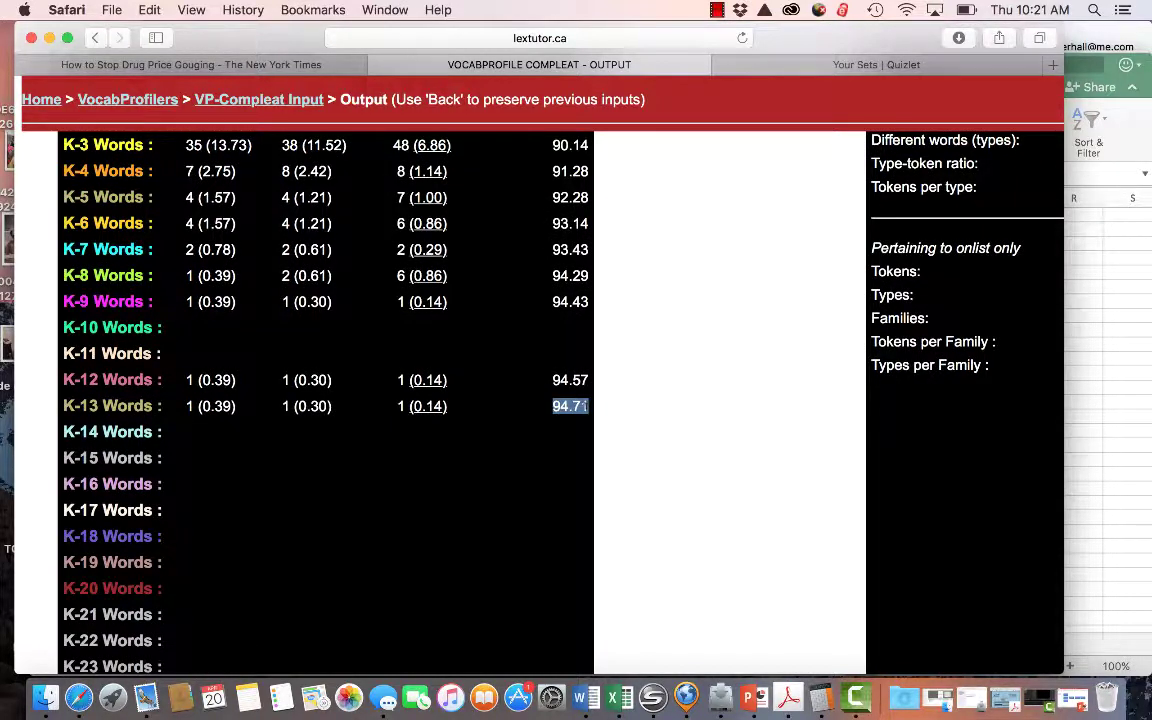
scroll(513, 462, "down", 6)
scroll(513, 462, "up", 7)
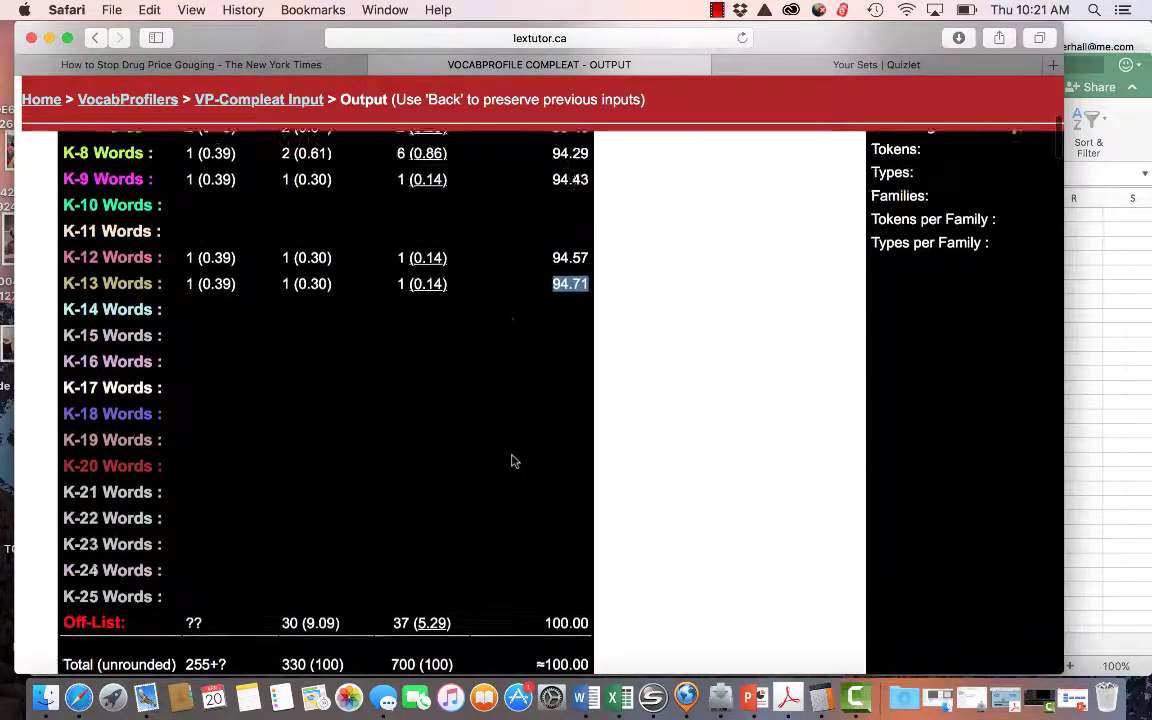
scroll(511, 460, "up", 2)
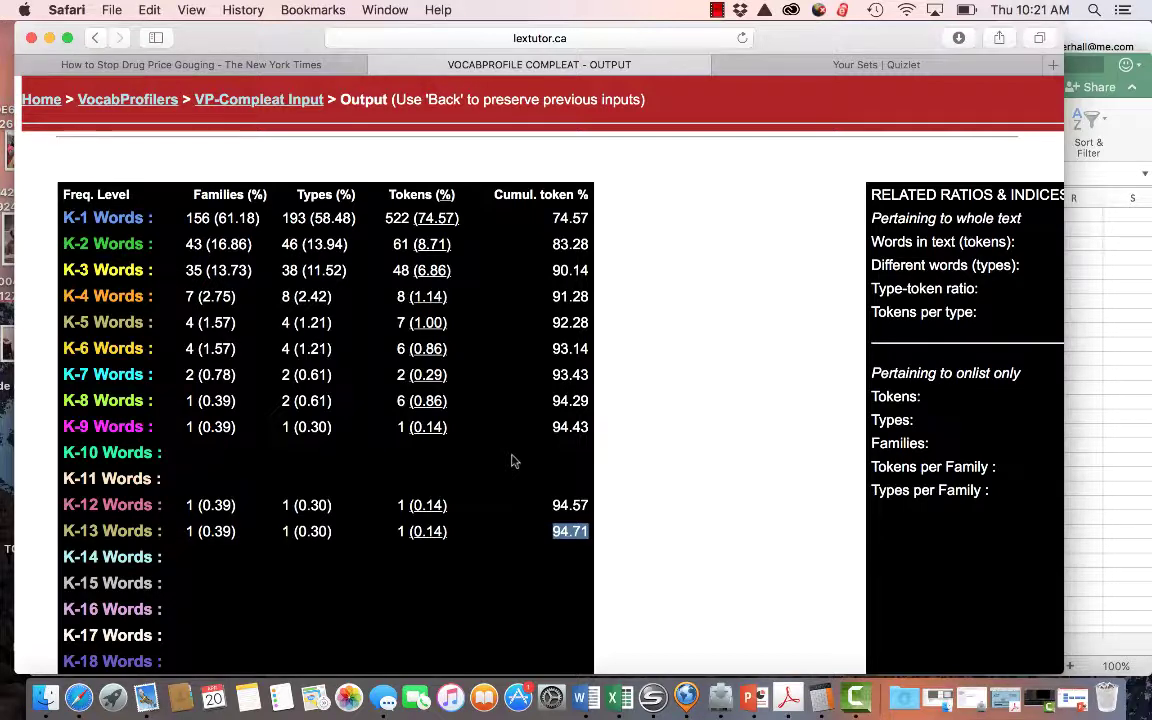
scroll(511, 460, "up", 1)
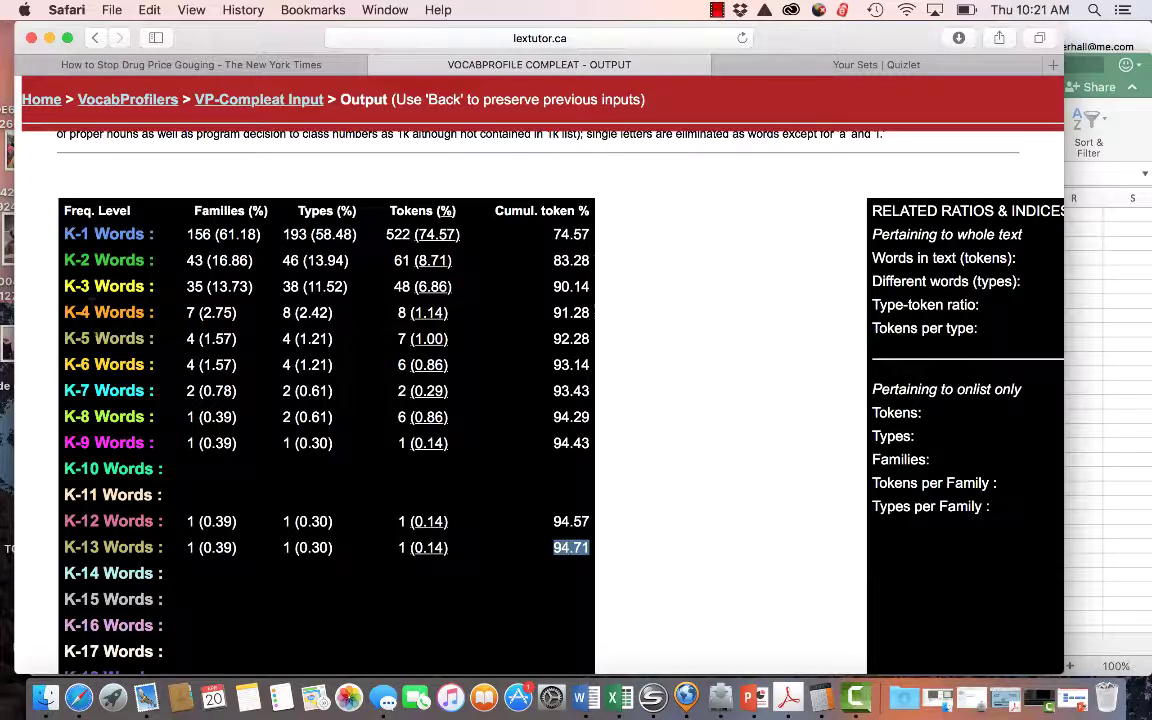
Step: Examine the colour-coded profiled article text beside the original, down to the start of the types list
scroll(381, 342, "down", 15)
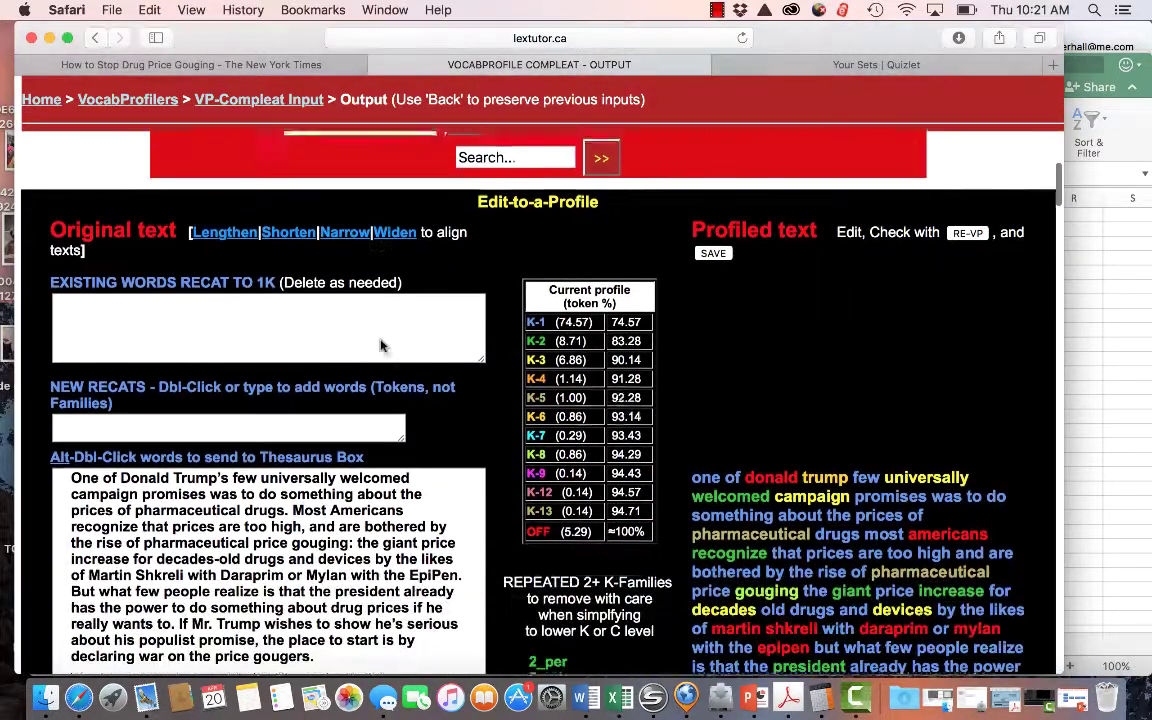
scroll(381, 342, "down", 8)
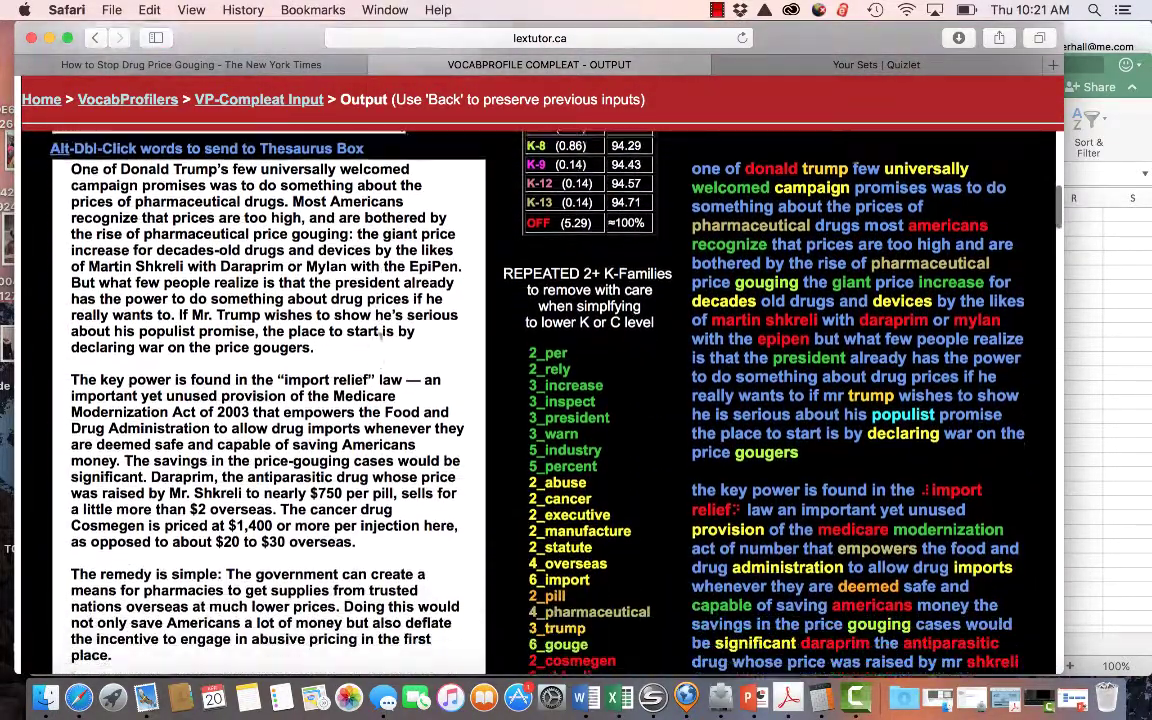
scroll(381, 342, "down", 2)
scroll(381, 342, "down", 12)
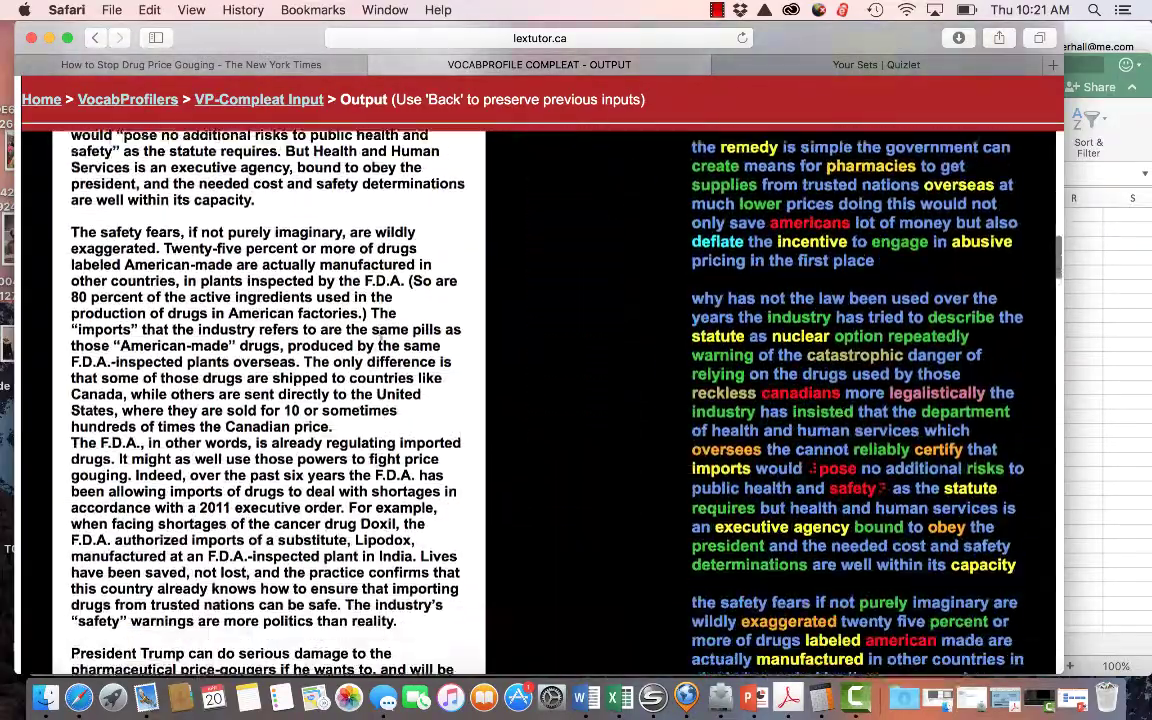
scroll(381, 337, "down", 20)
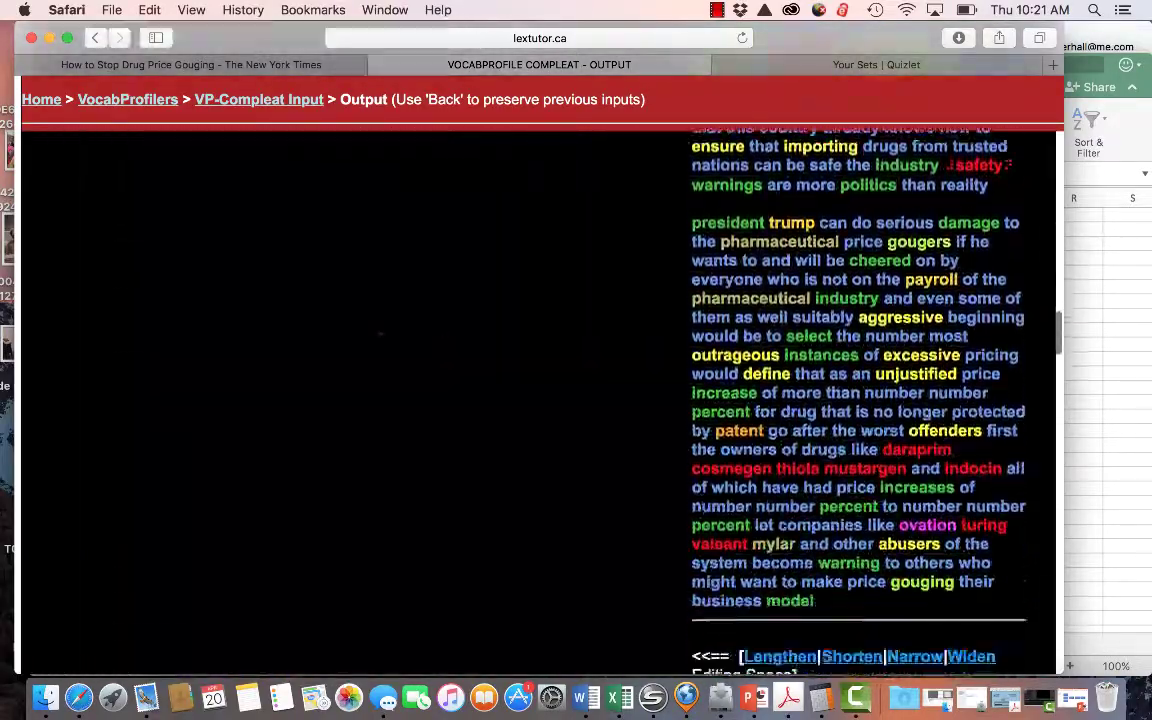
scroll(381, 335, "down", 5)
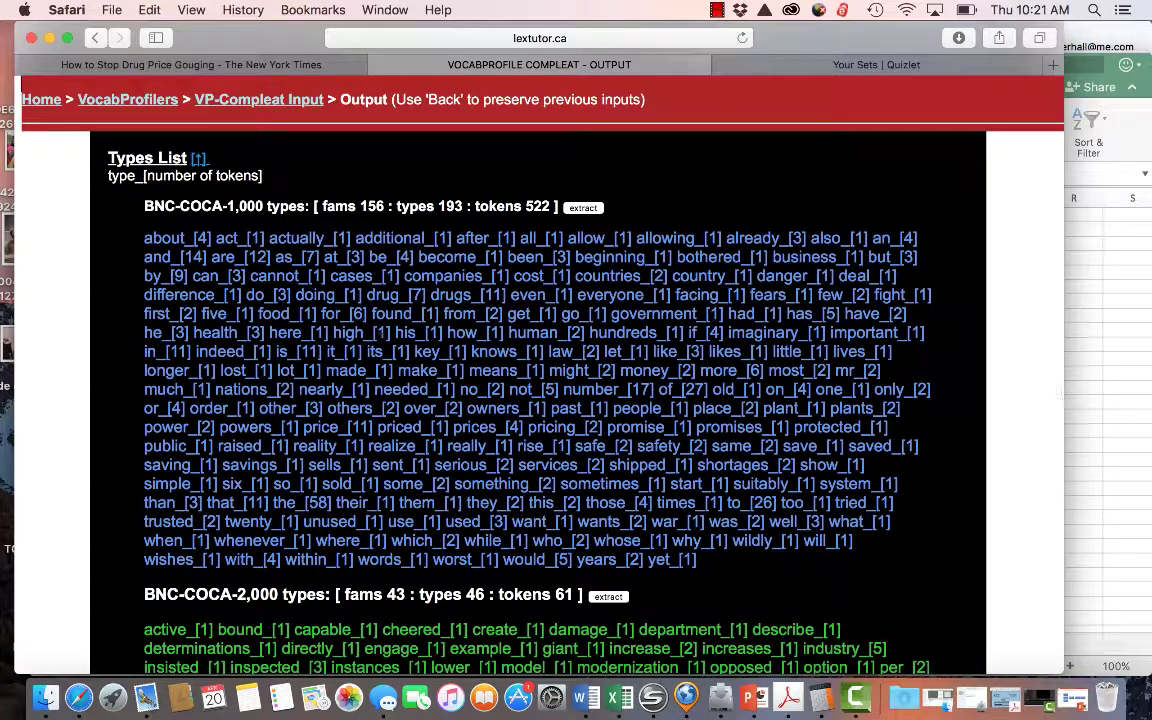
Step: Extract the BNC-COCA-2,000 types from the types list and paste all the words into the blank Word document
scroll(537, 400, "down", 1)
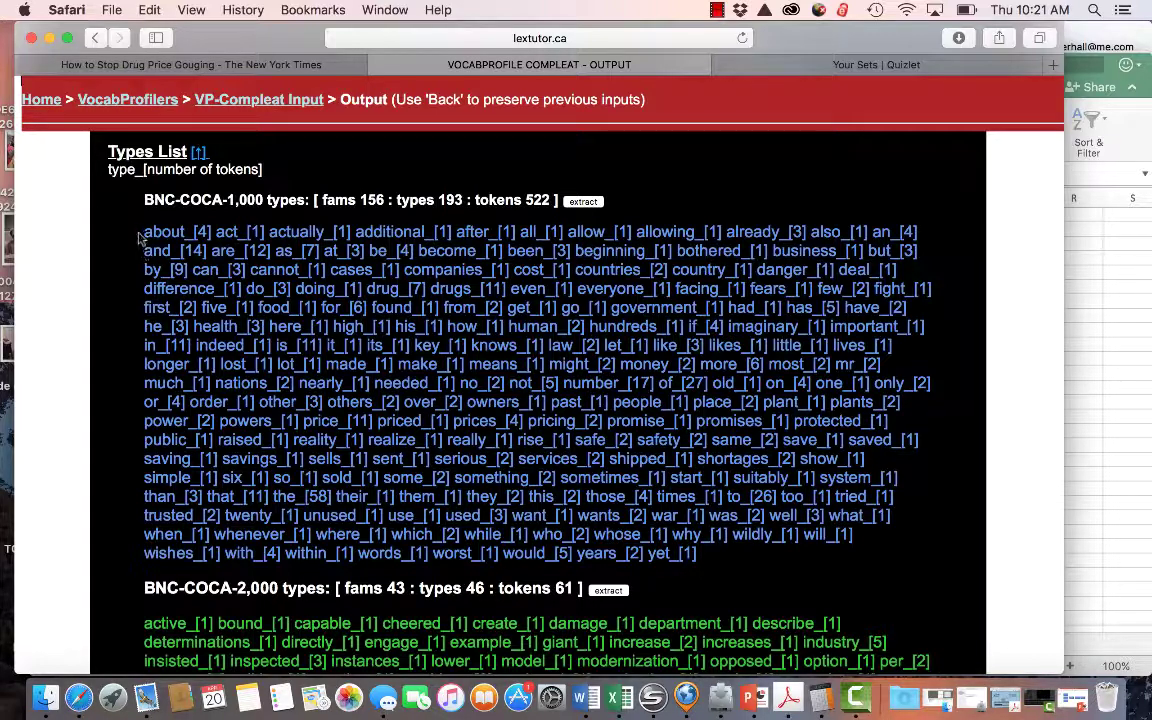
scroll(313, 370, "down", 5)
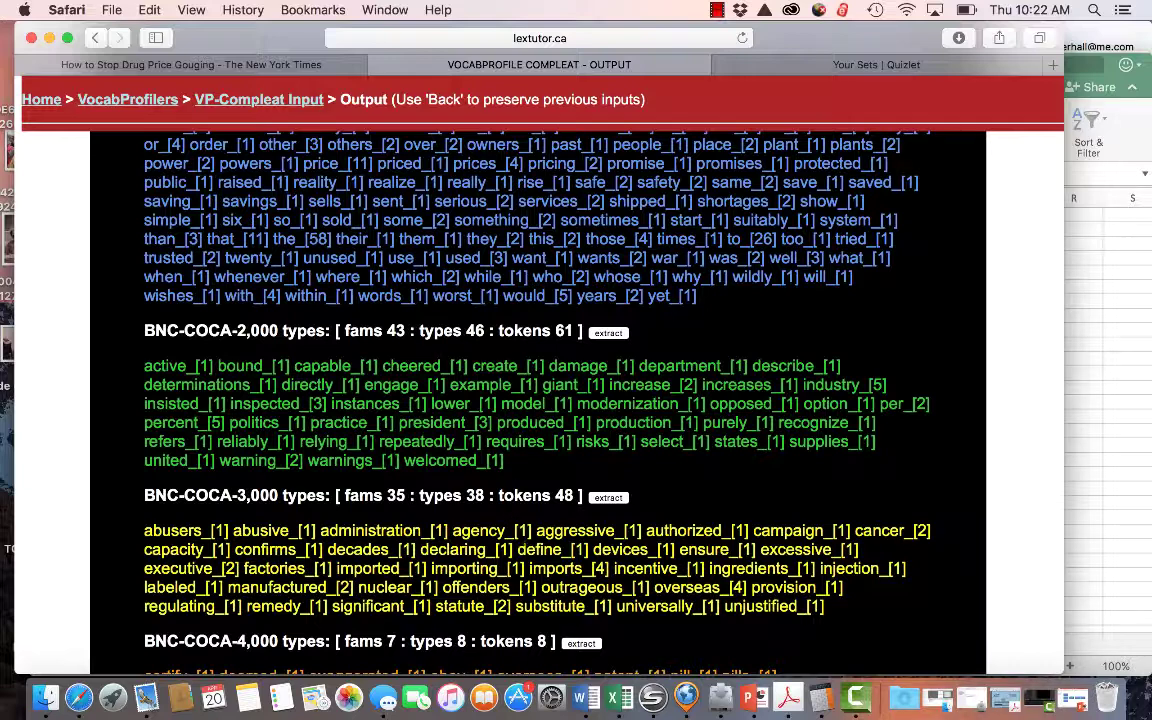
scroll(538, 400, "down", 2)
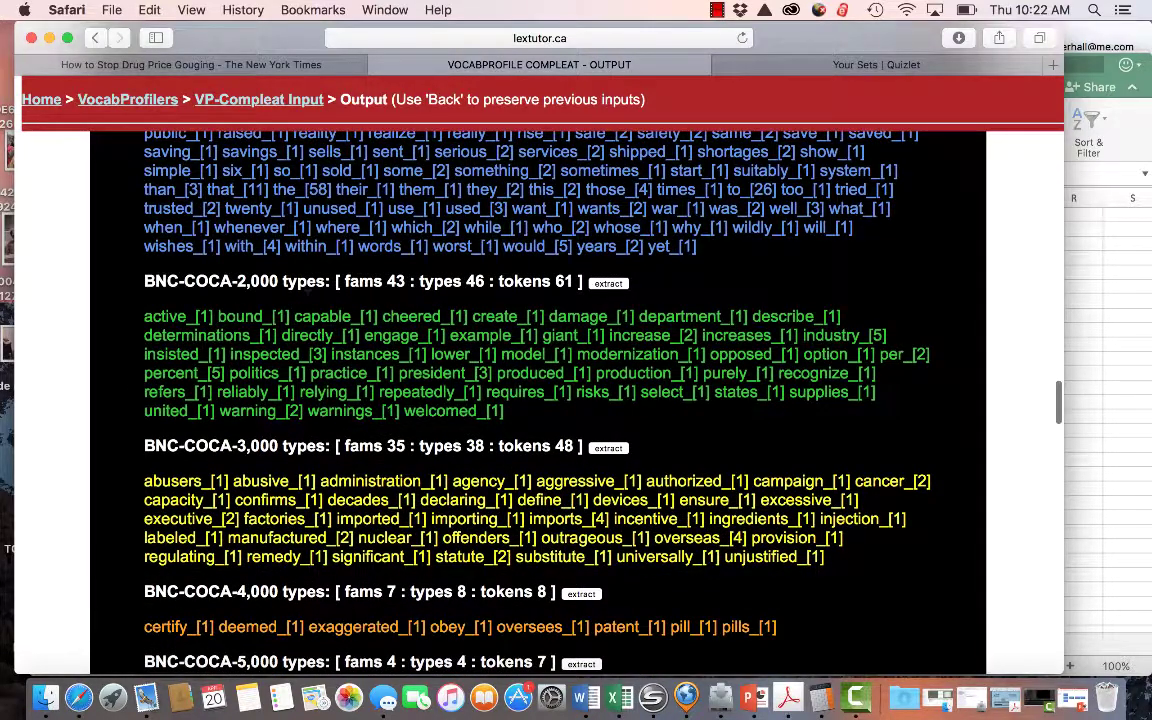
left_click(607, 284)
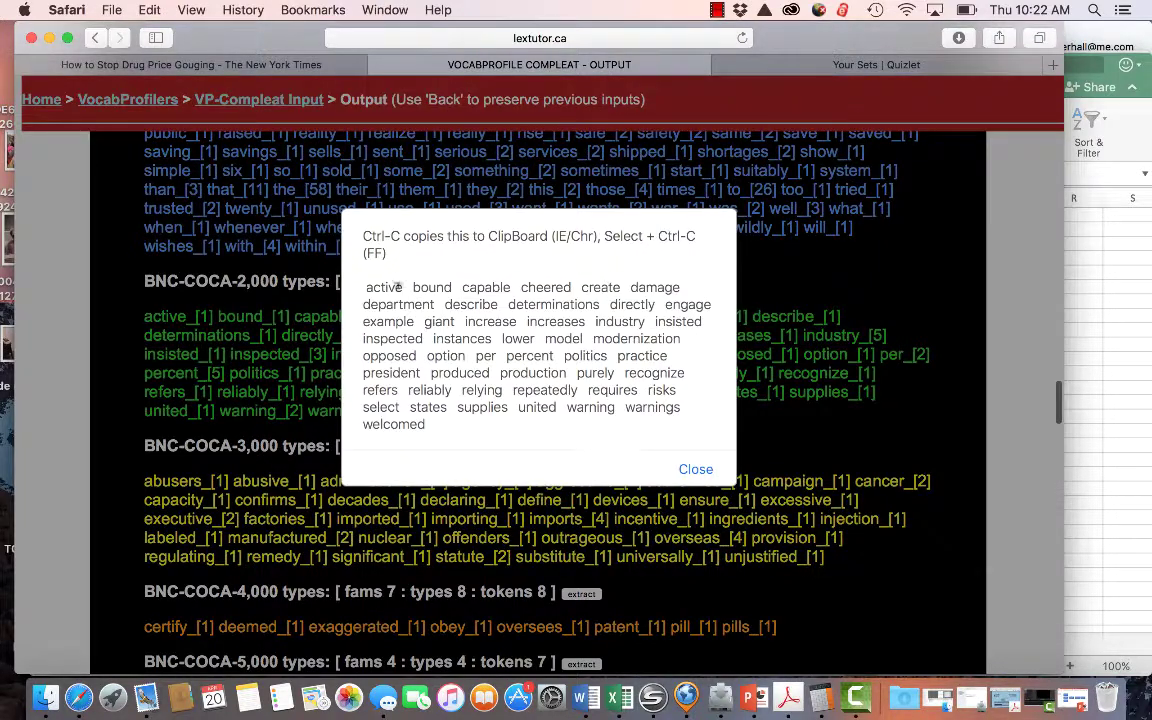
triple_click(366, 284)
key("super+c")
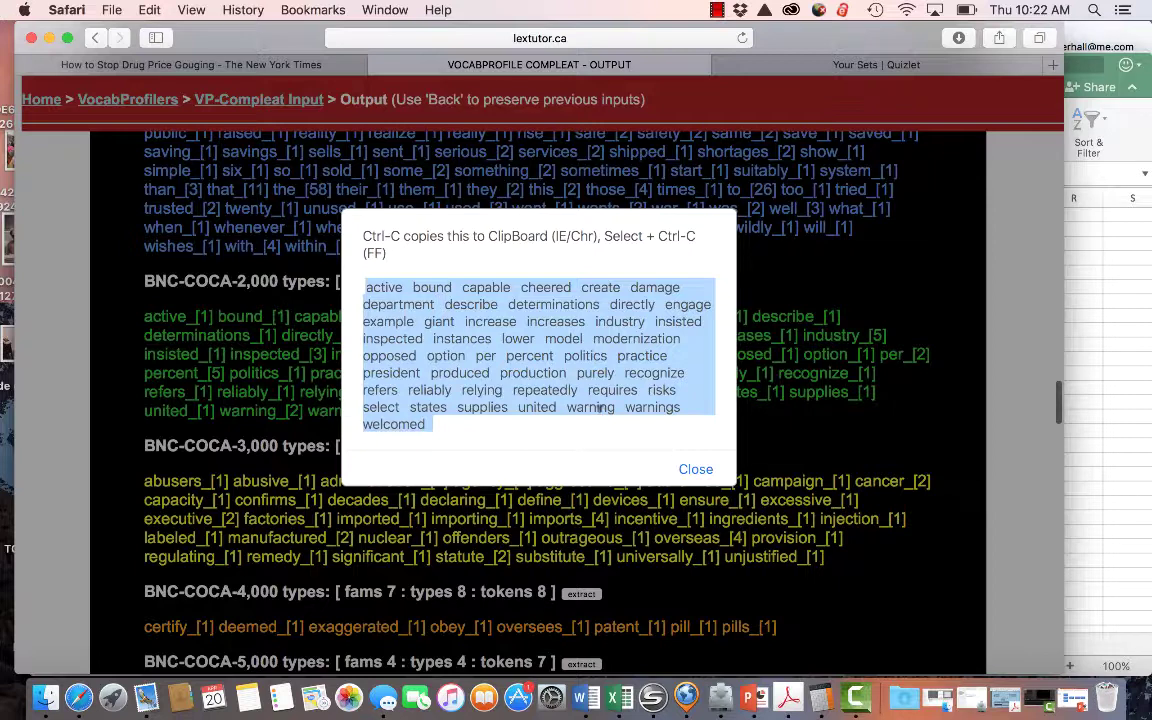
left_click(586, 697)
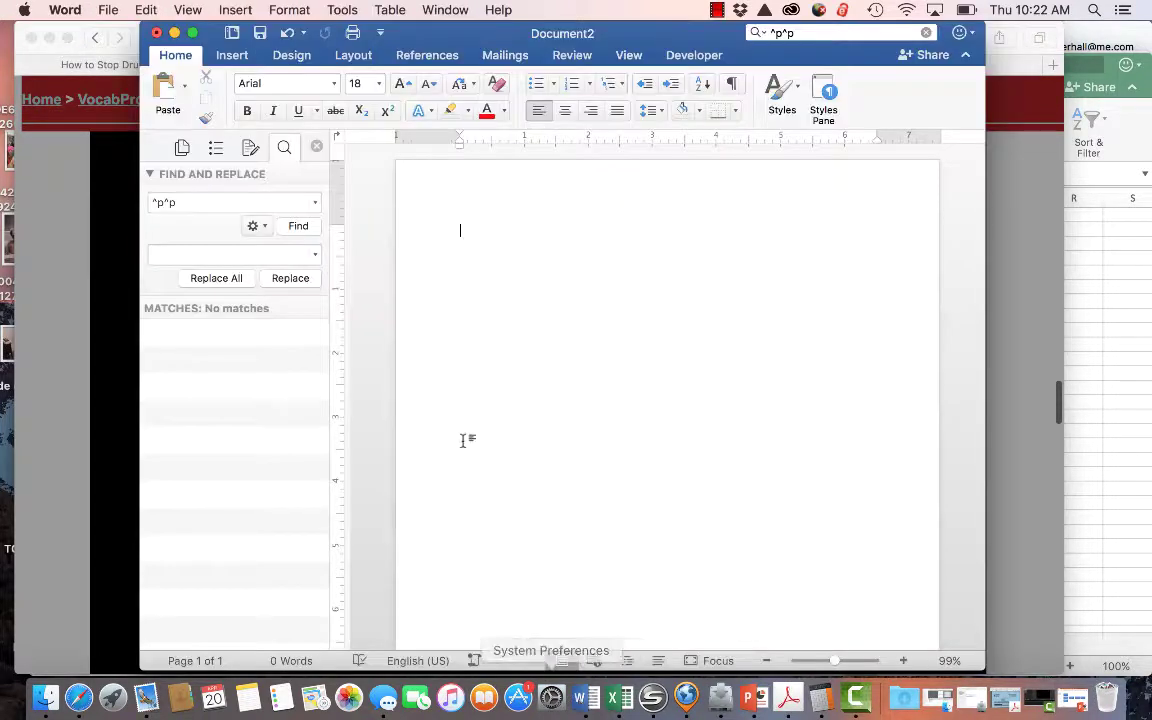
key("super+v")
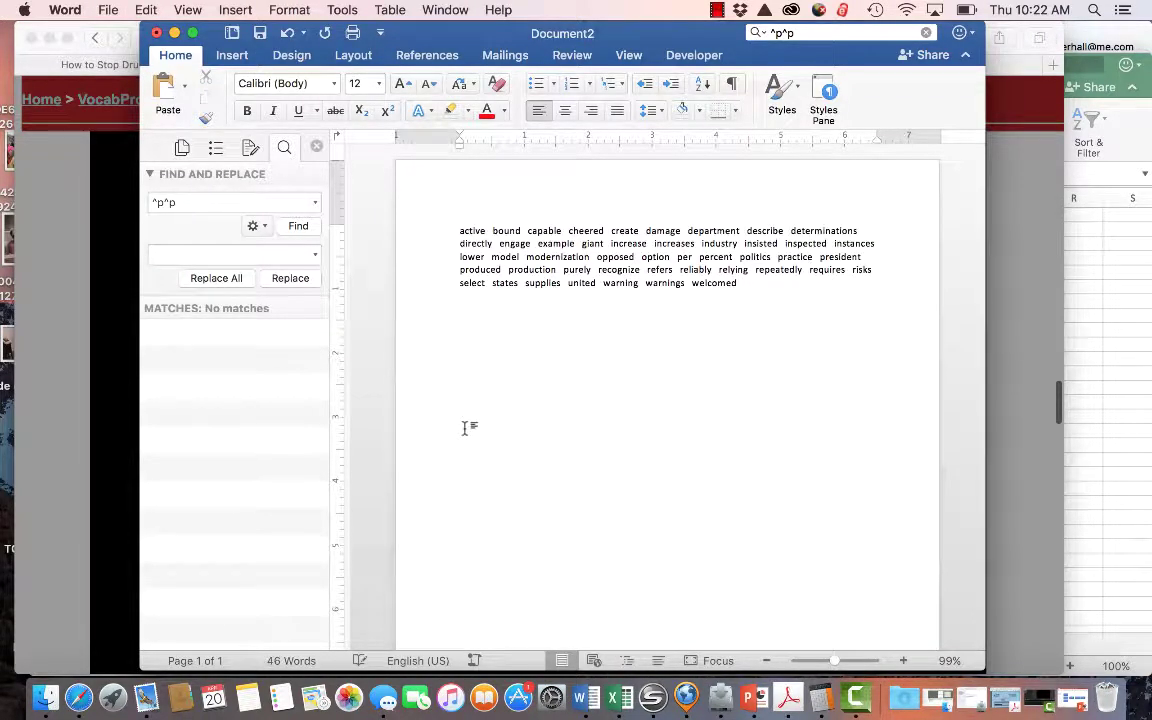
Step: Replace all spaces in the pasted word list with paragraph marks (^p)
left_click(314, 206)
left_click(277, 190)
key("BackSpace")
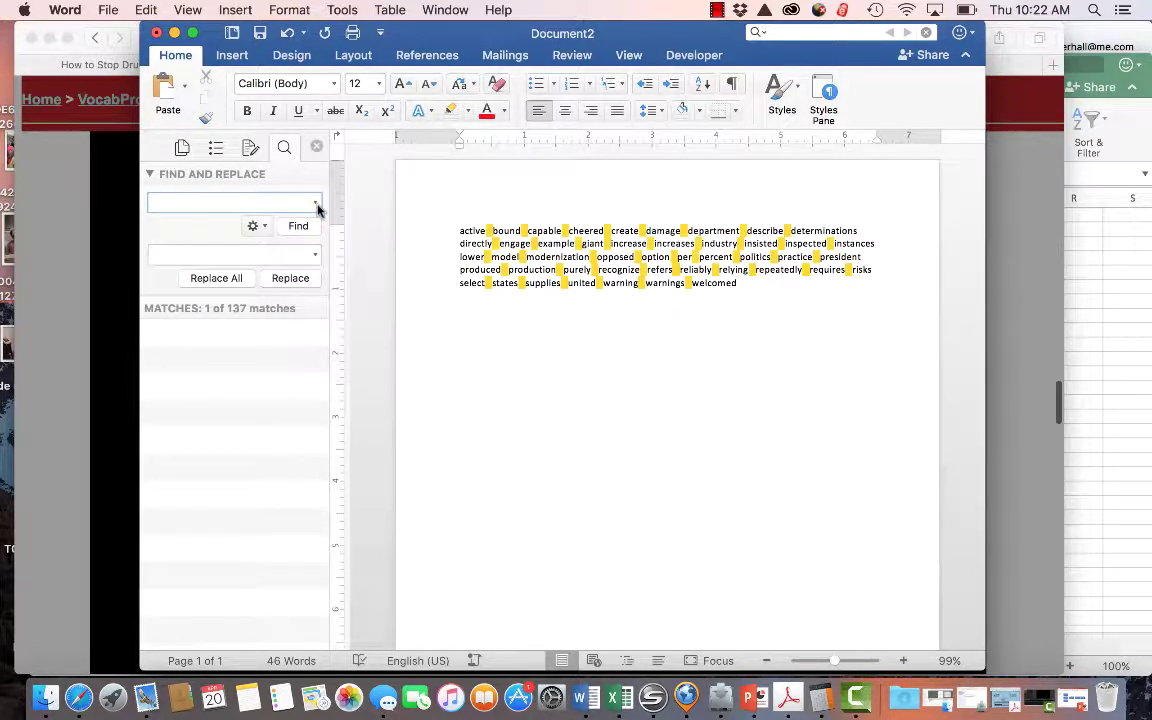
left_click(269, 249)
left_click(317, 257)
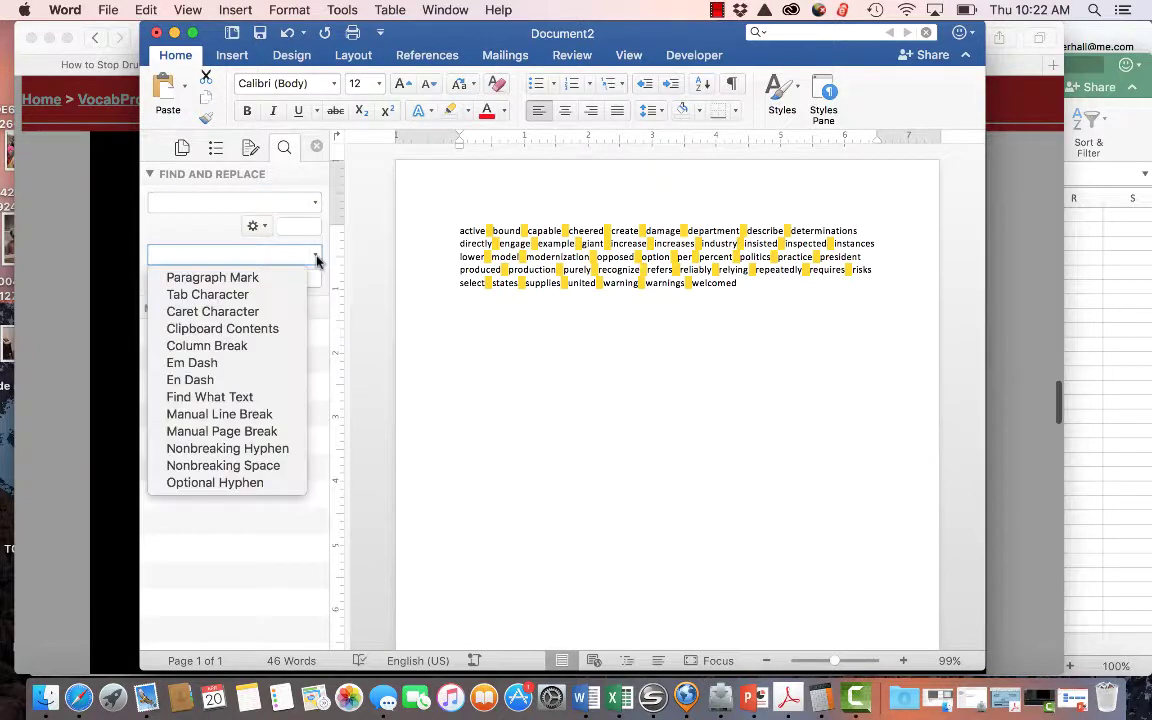
left_click(296, 278)
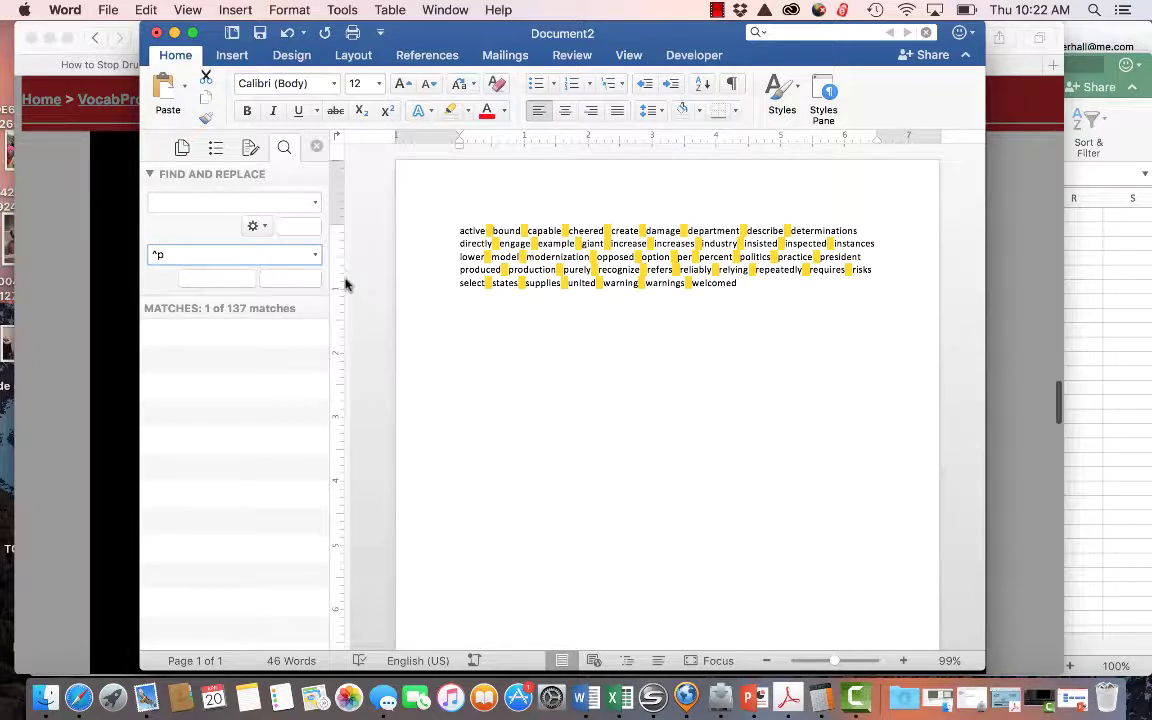
left_click(229, 278)
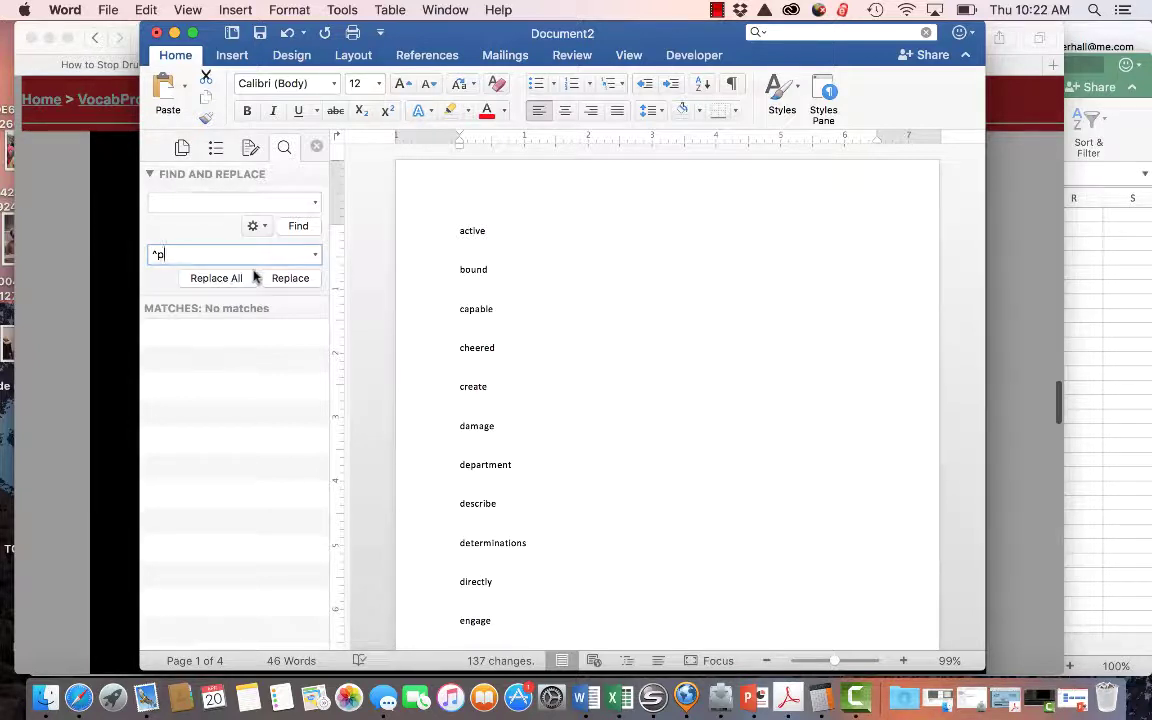
scroll(518, 367, "down", 1)
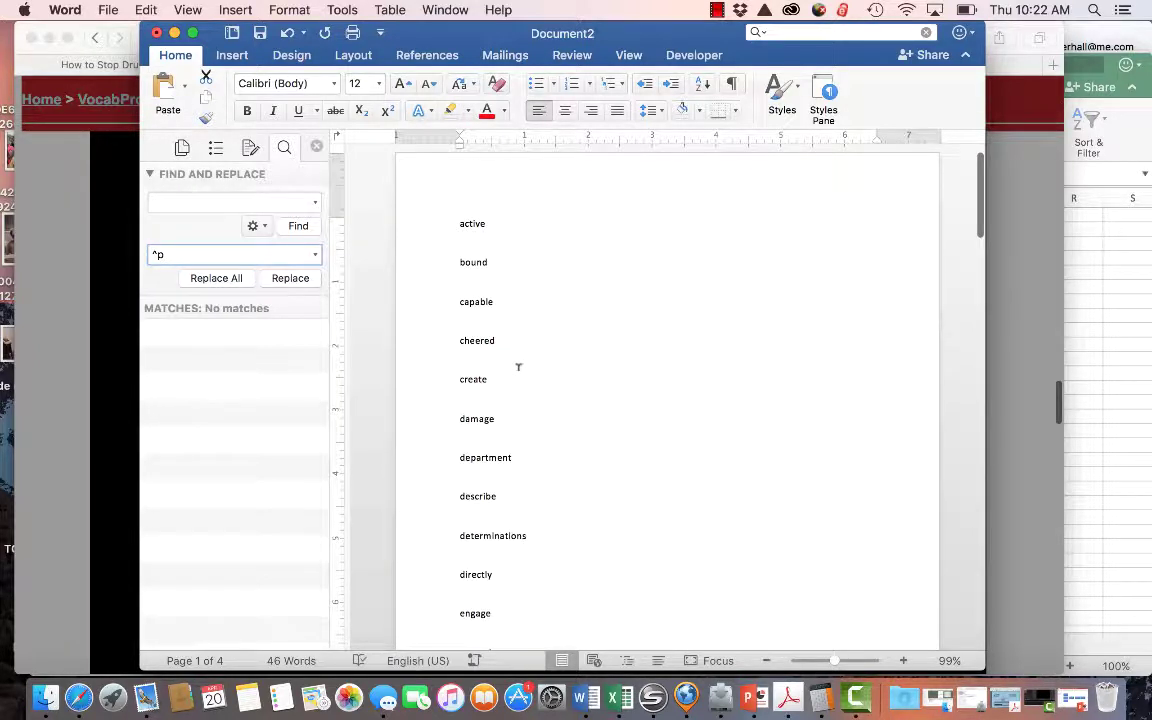
Step: Replace every run of three paragraph marks (^p^p^p) in the list with a single paragraph mark (^p)
left_click(493, 237)
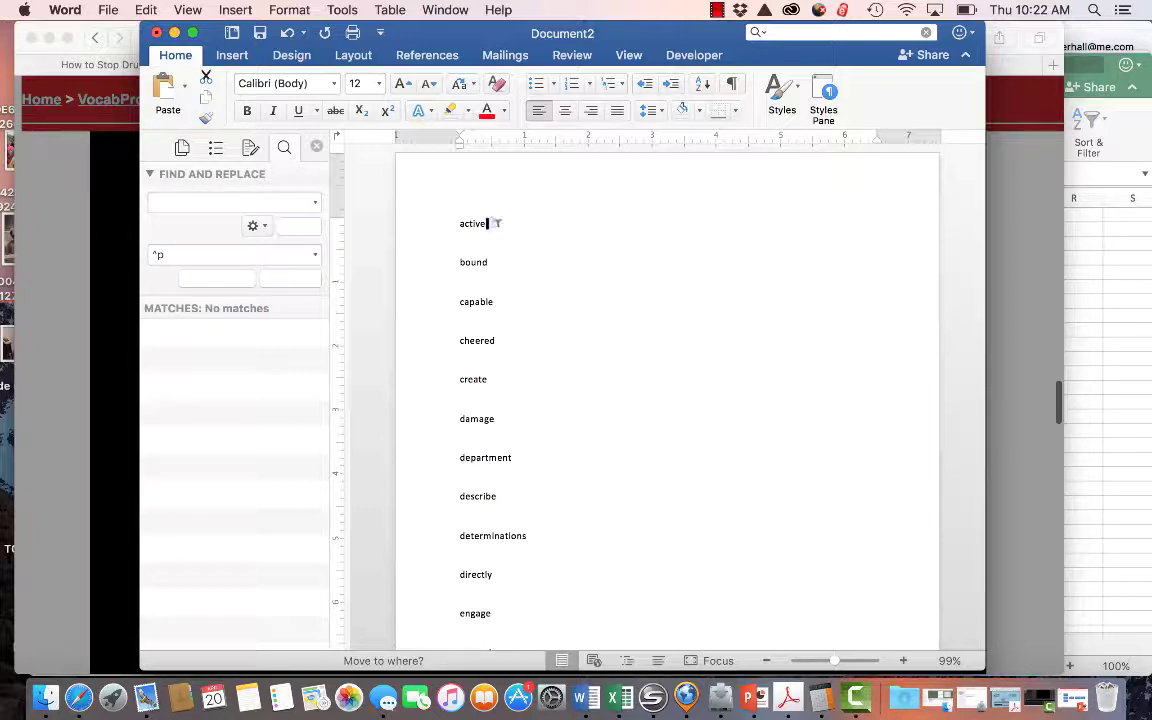
left_click(496, 231)
left_click(218, 201)
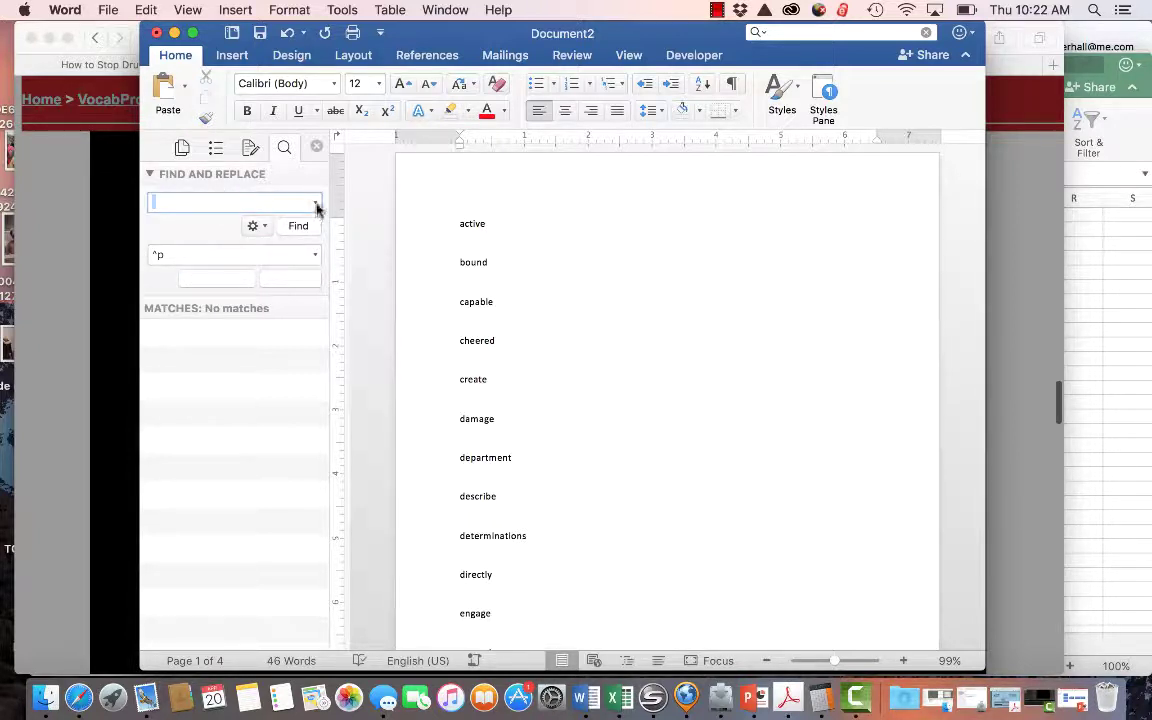
left_click(317, 204)
left_click(294, 229)
left_click(316, 203)
left_click(302, 226)
left_click(317, 204)
left_click(303, 225)
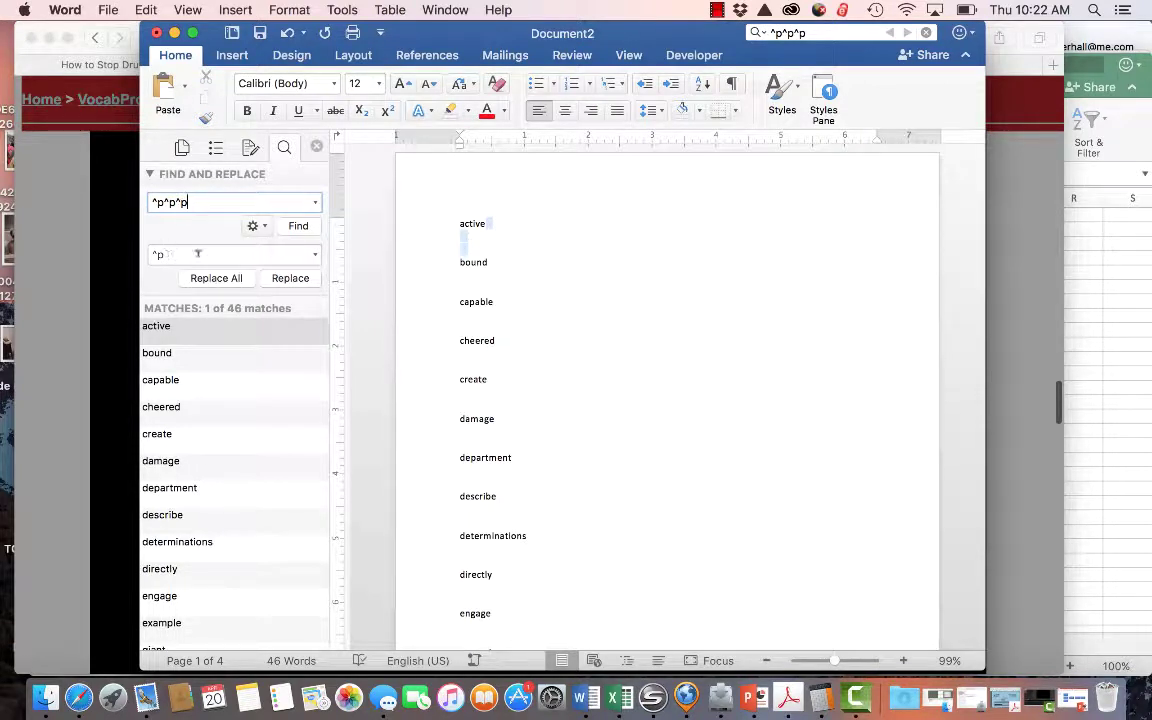
left_click(236, 278)
Step: Copy the whole cleaned word list from Word and paste it into column A of a new sheet in the Excel workbook
scroll(506, 400, "up", 15)
left_click_drag(457, 234, 531, 433)
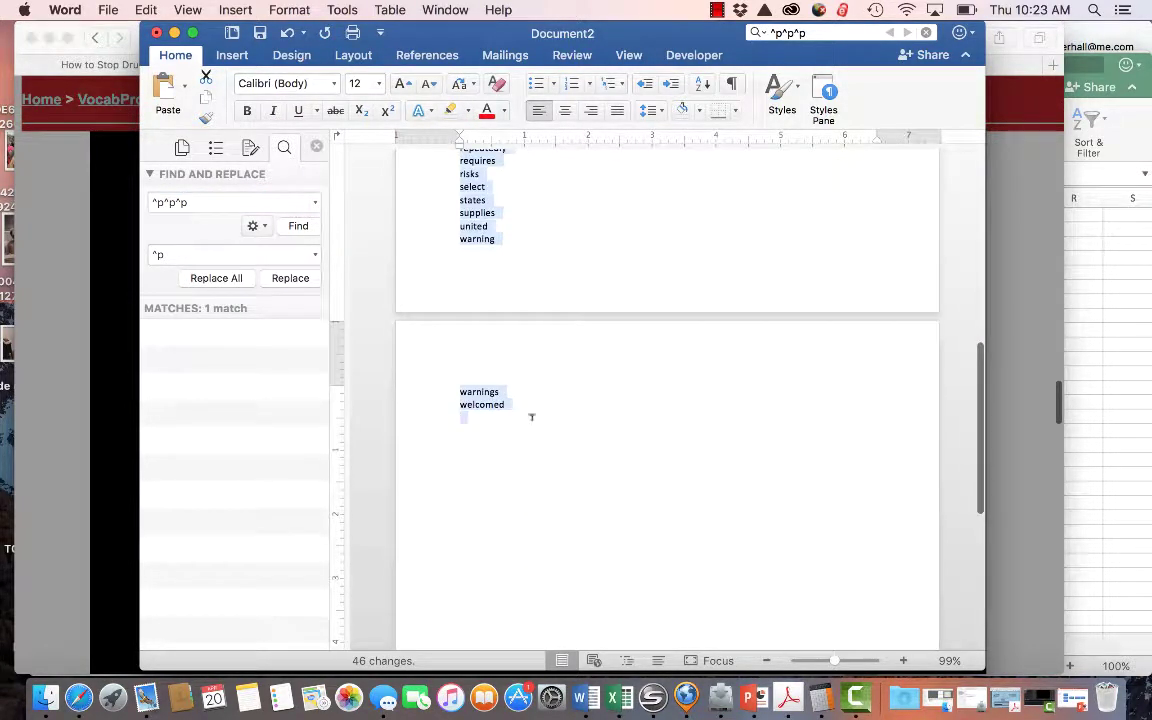
left_click(1085, 371)
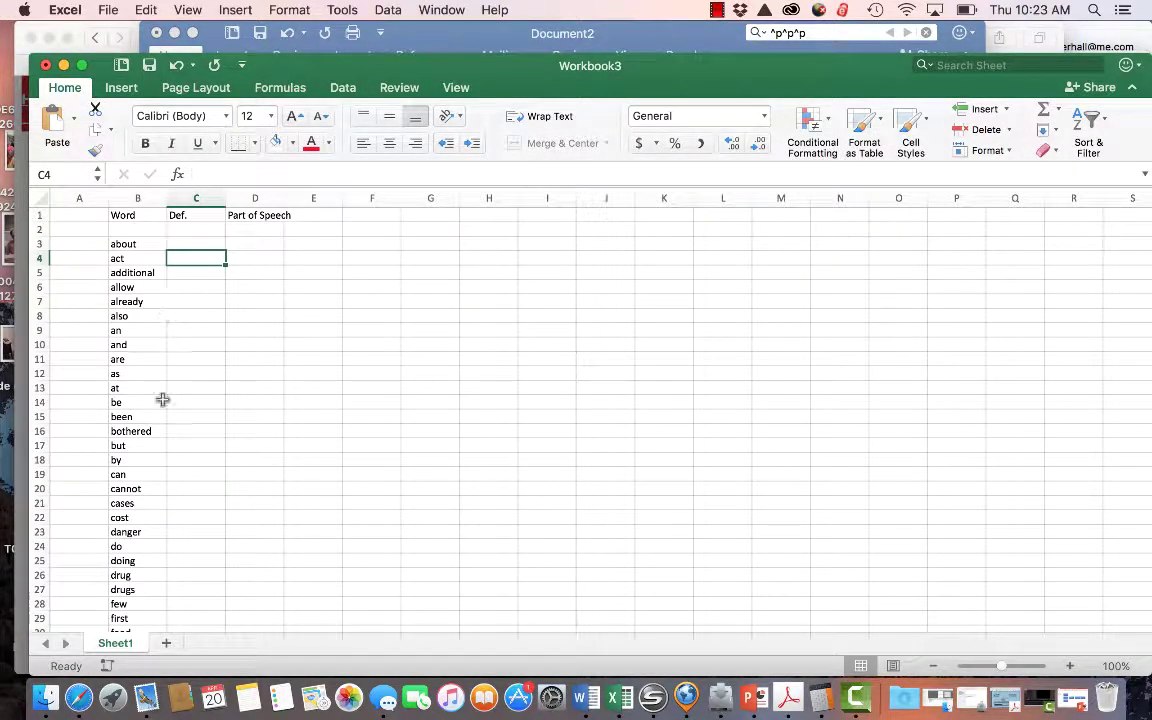
left_click(166, 643)
key("super+v")
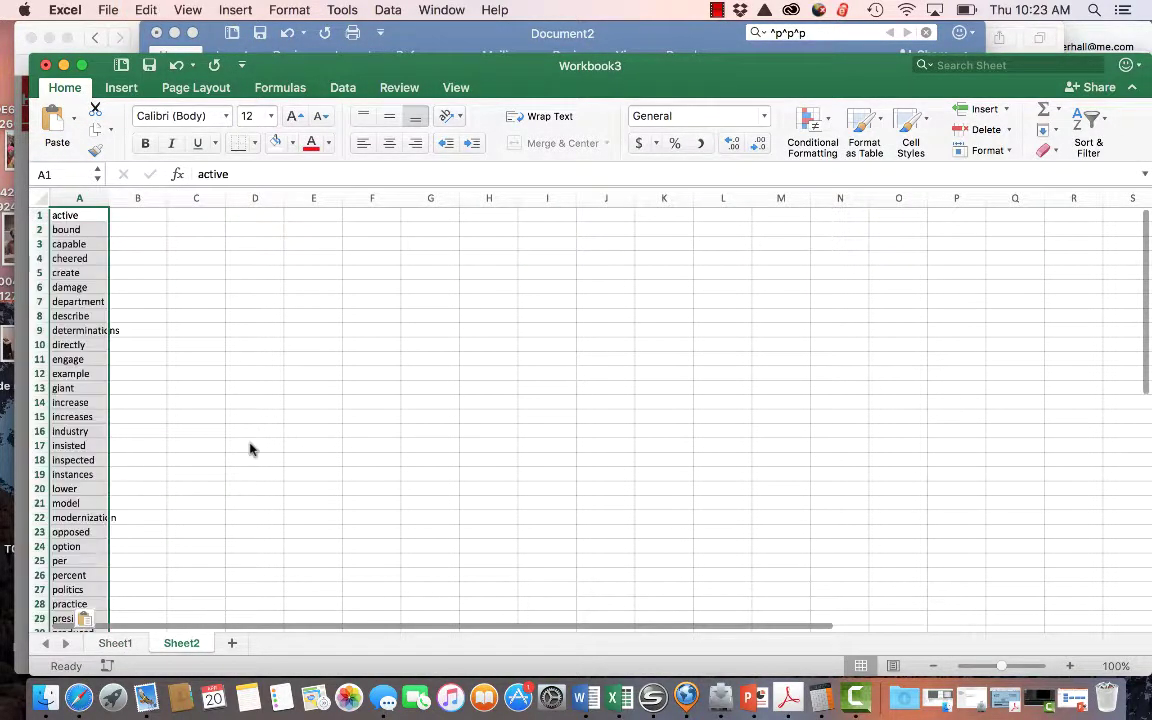
Step: Insert a row above the word list and enter the headers Word, Def and POS in cells A1 to C1
left_click(39, 215)
left_click(975, 112)
left_click(137, 214)
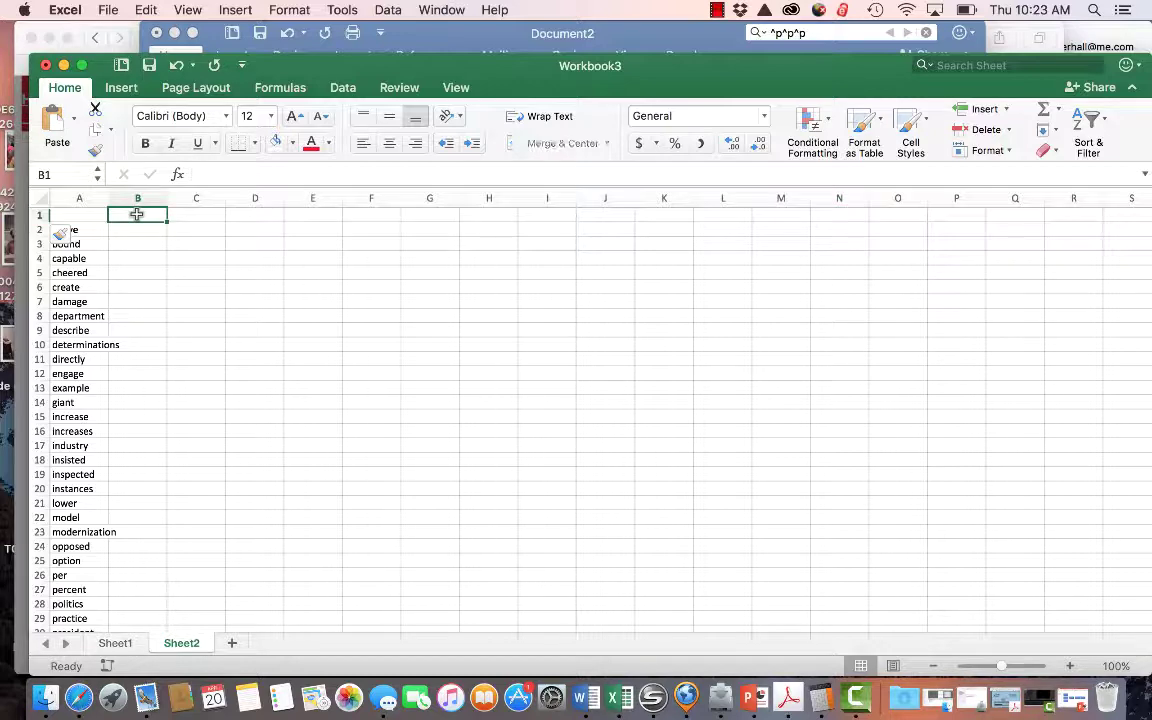
left_click(77, 216)
type("Word")
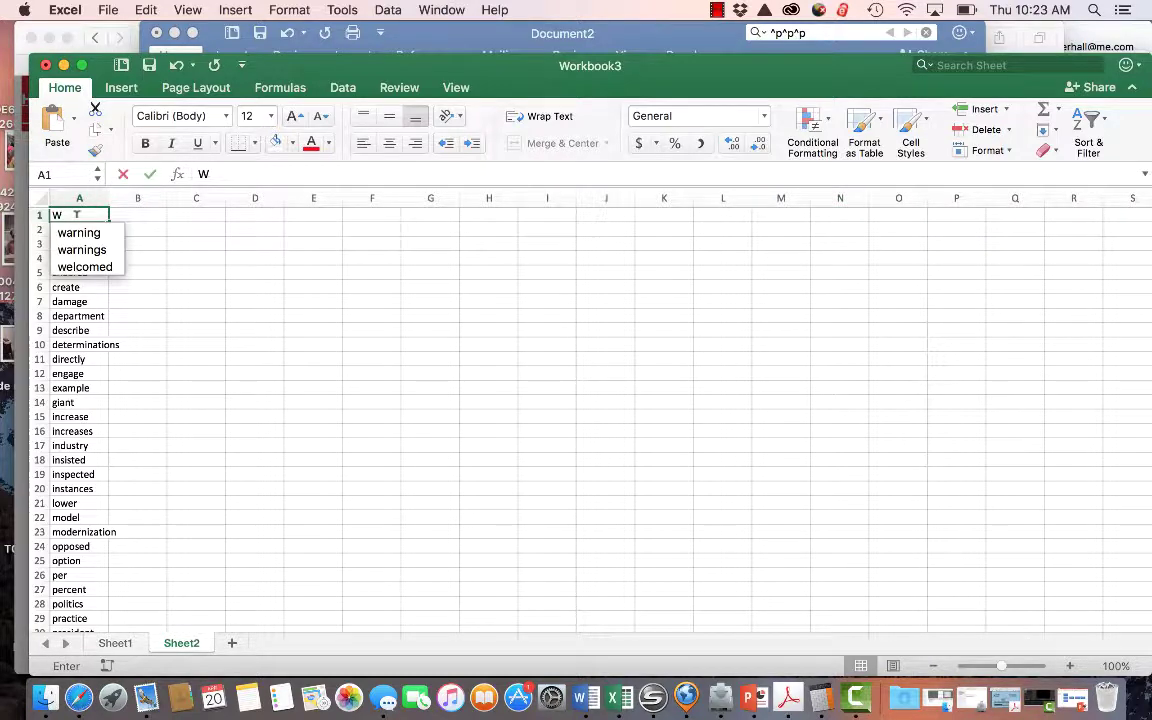
key("Tab")
type("Def")
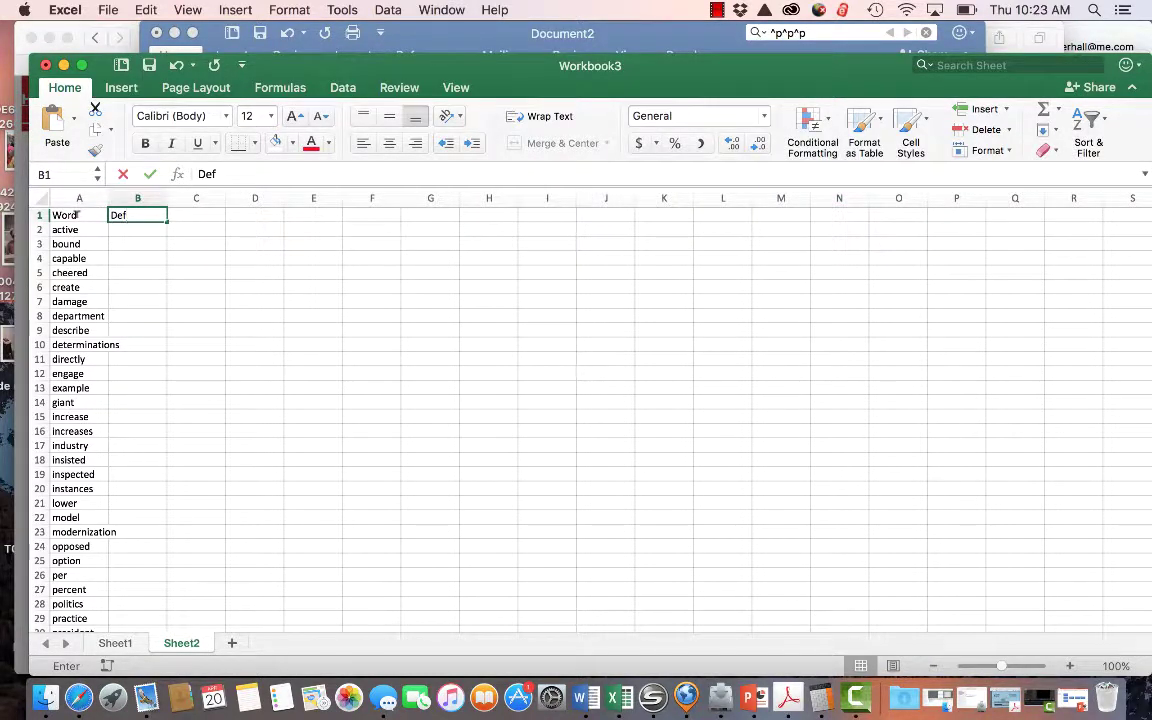
key("Tab")
type("POS")
left_click(150, 284)
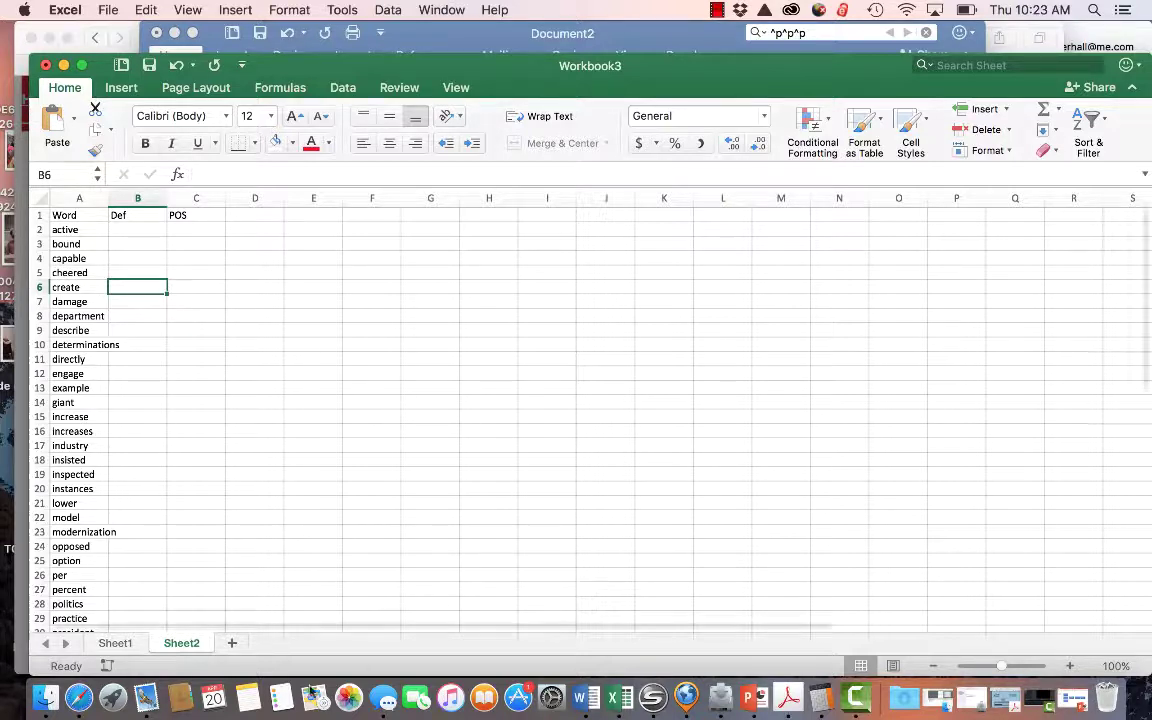
Step: Switch to Safari, dismiss the extracted word list and start creating a new study set in Quizlet
left_click(79, 697)
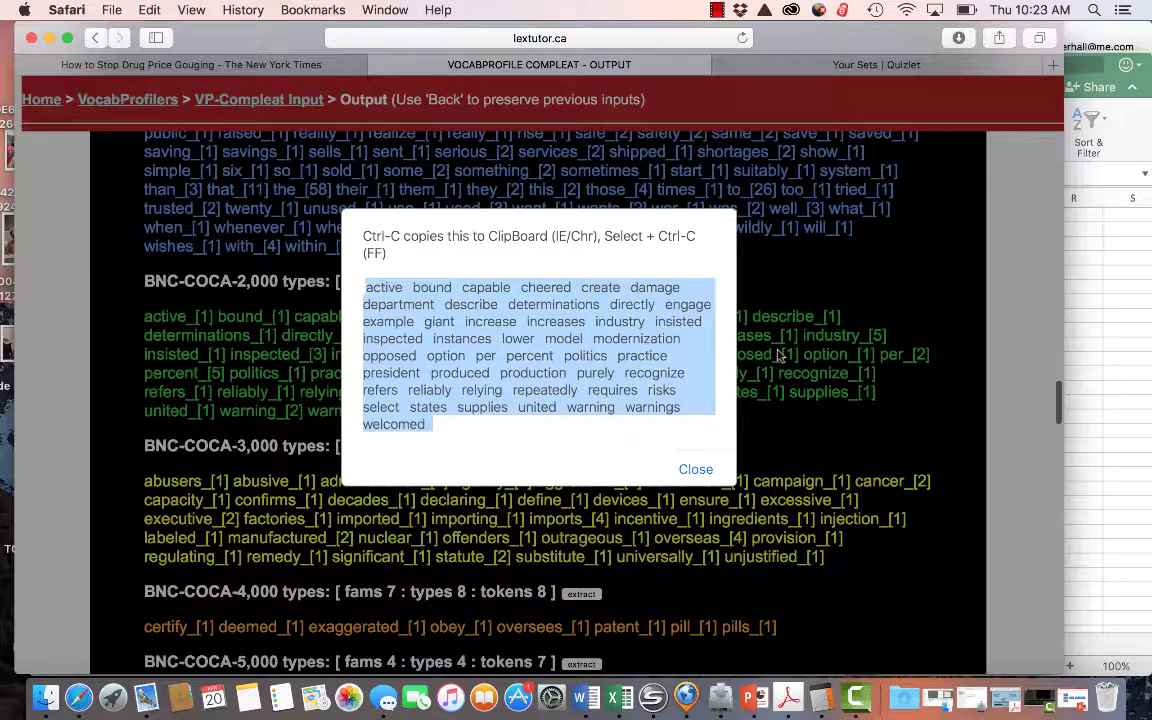
left_click(696, 469)
left_click(810, 66)
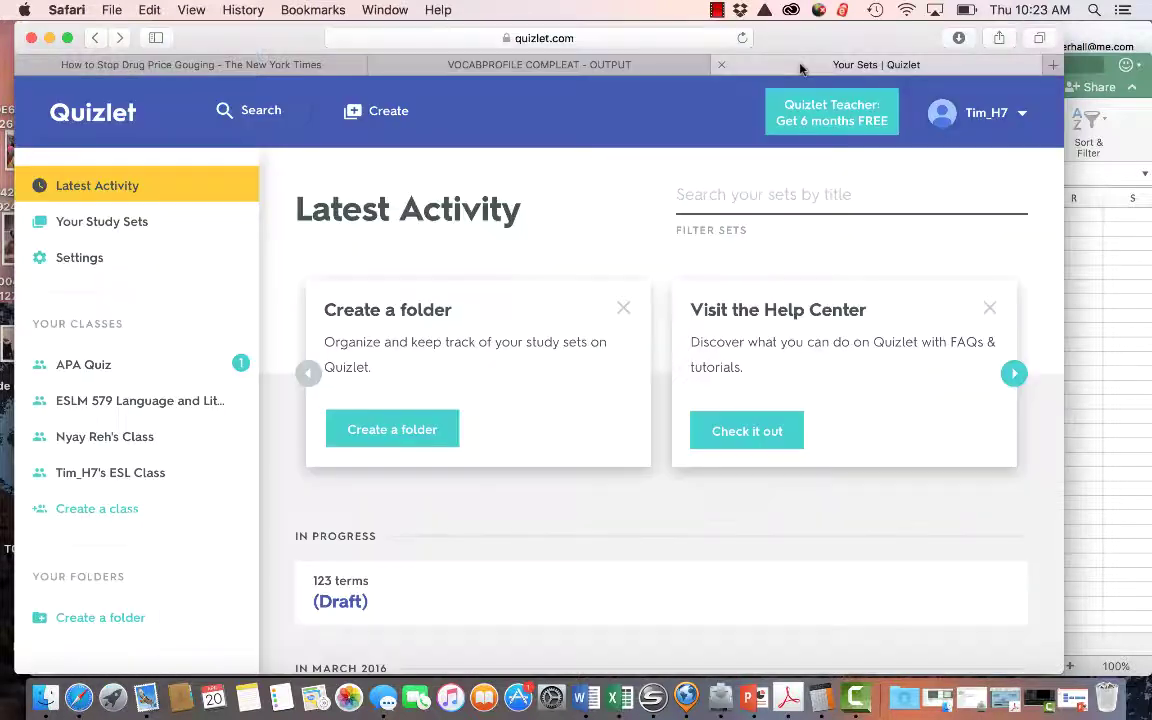
right_click(362, 116)
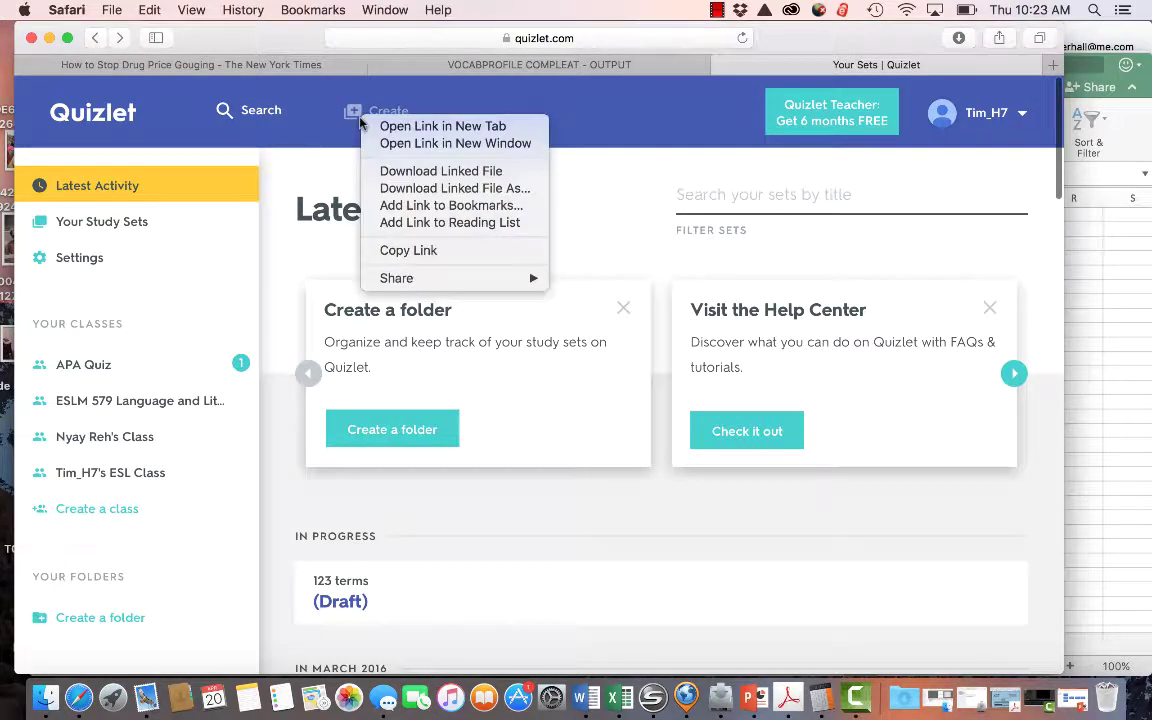
left_click(340, 118)
left_click(372, 112)
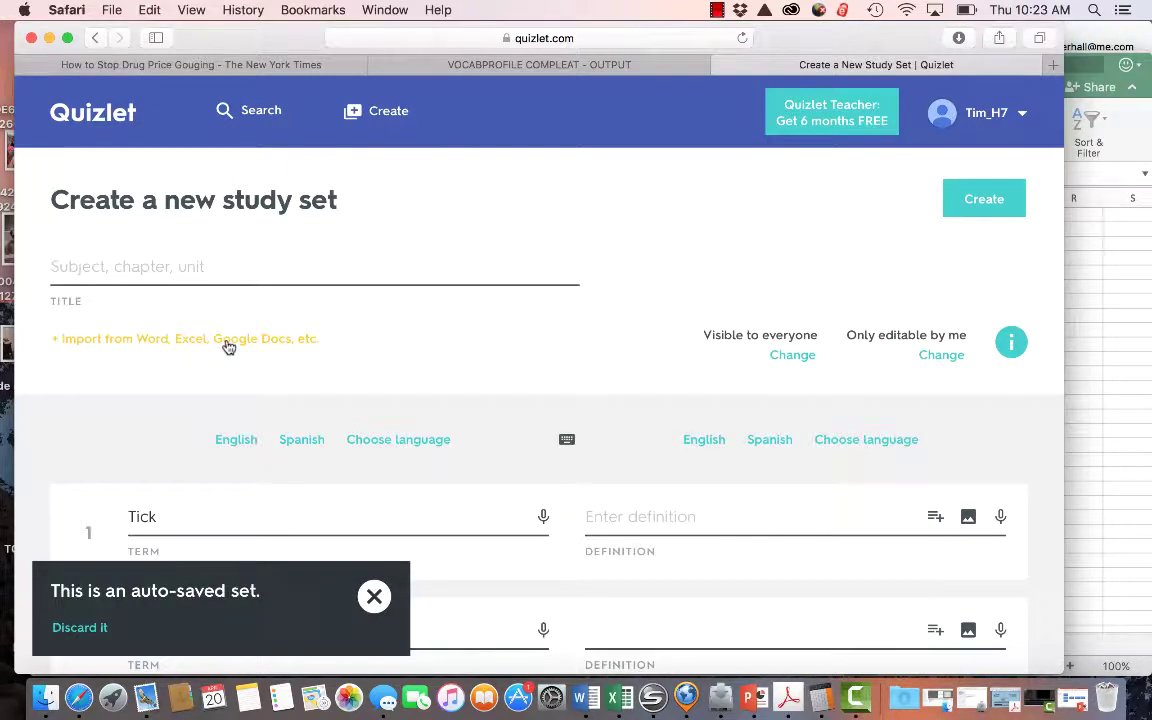
Step: Import the copied BNC-COCA-2,000 word list into the new Quizlet study set as term cards
left_click(263, 343)
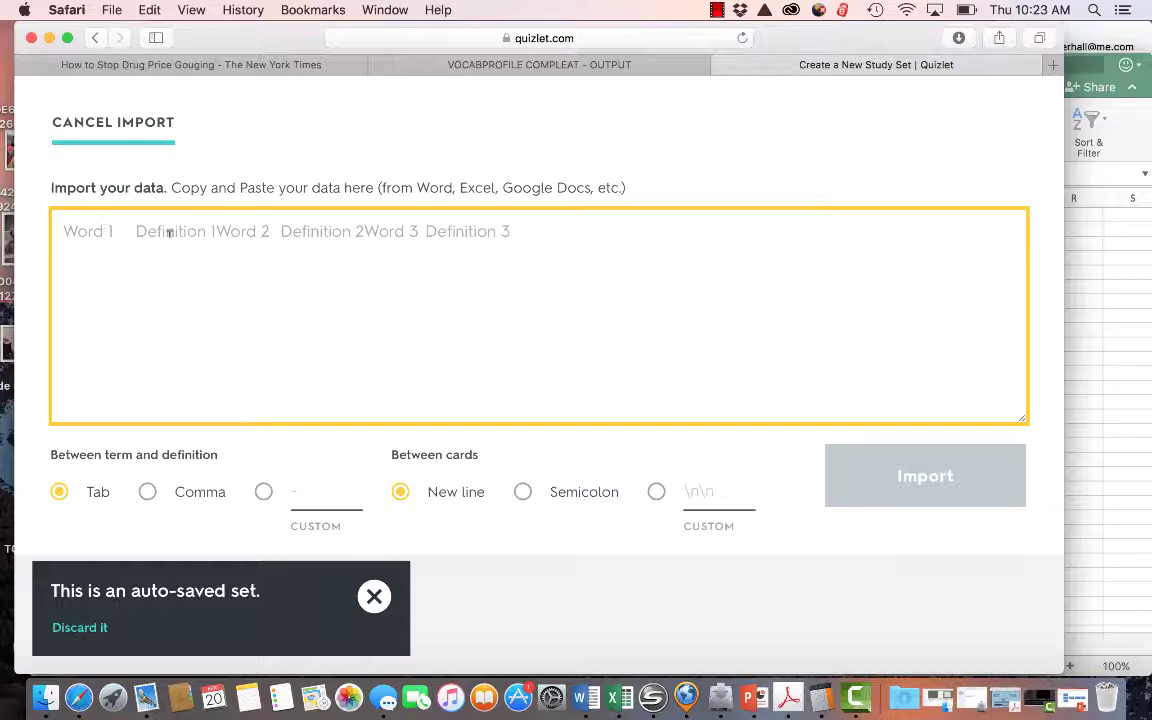
left_click_drag(280, 35, 291, 5)
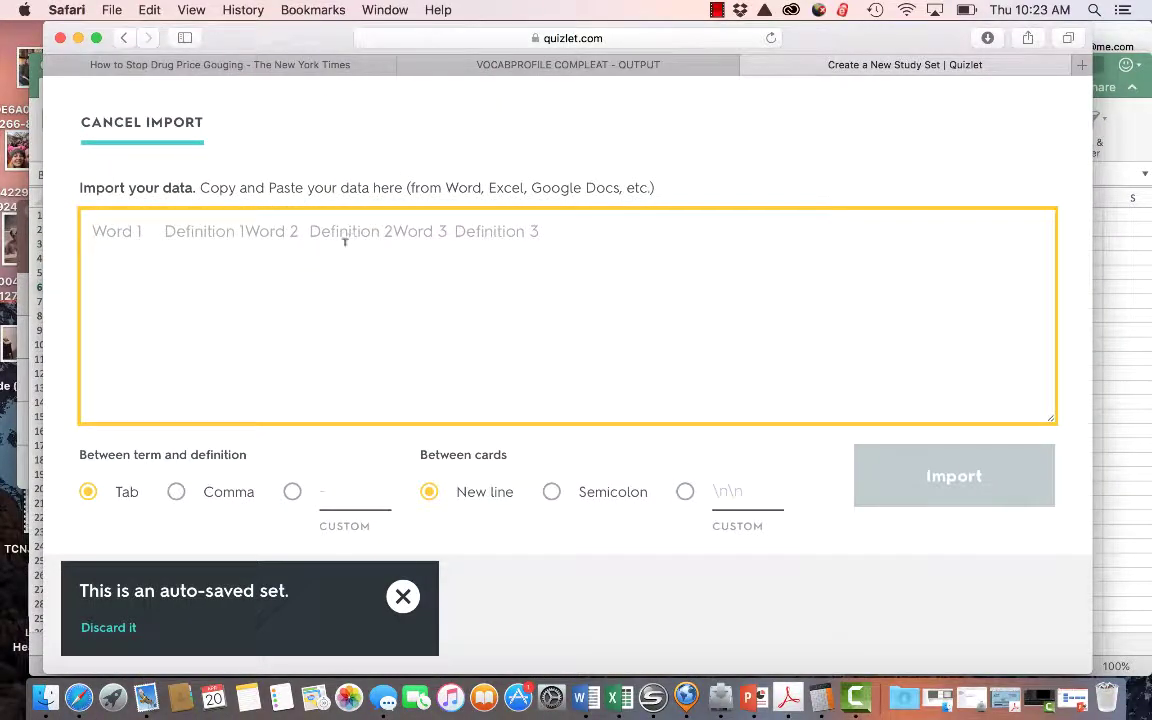
key("super+v")
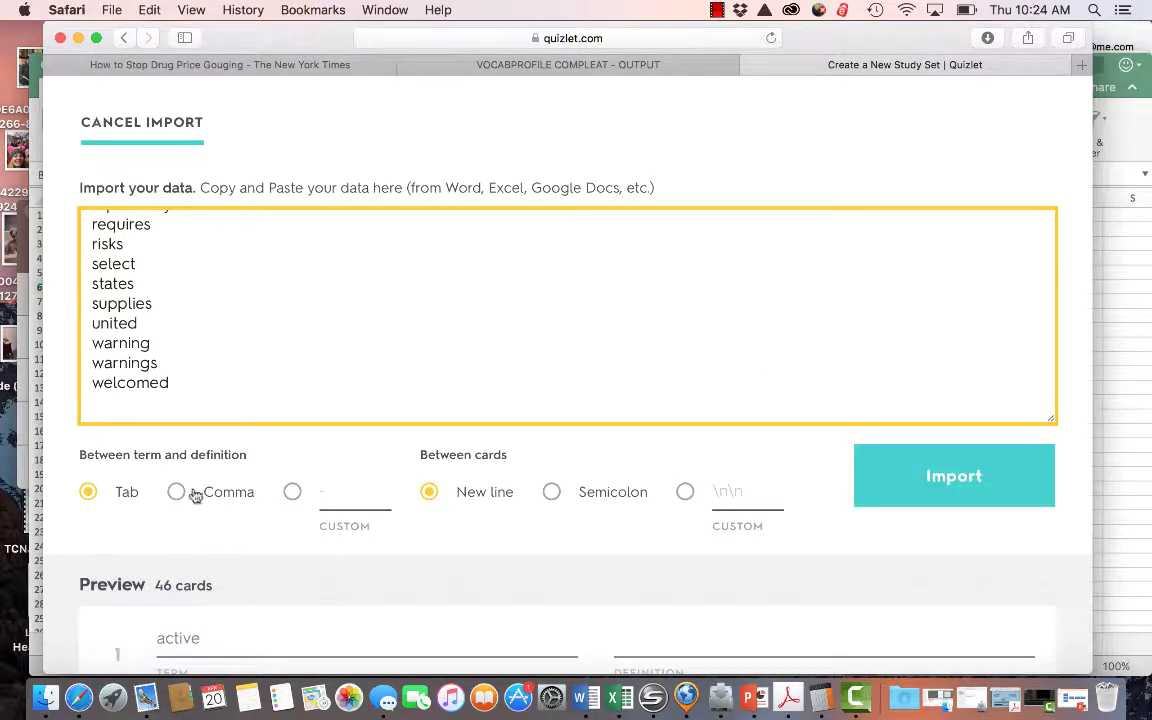
left_click(921, 473)
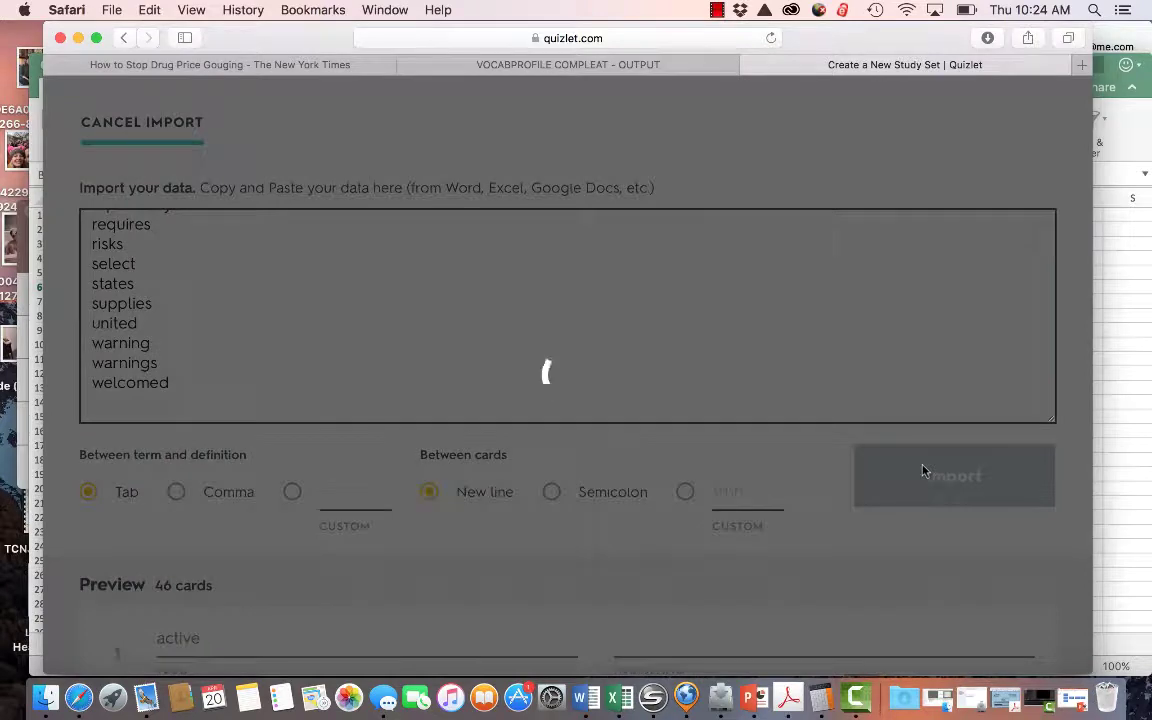
Step: Look through the study set's term cards and their empty definition fields, from the first term to the end of the list
scroll(833, 470, "down", 12)
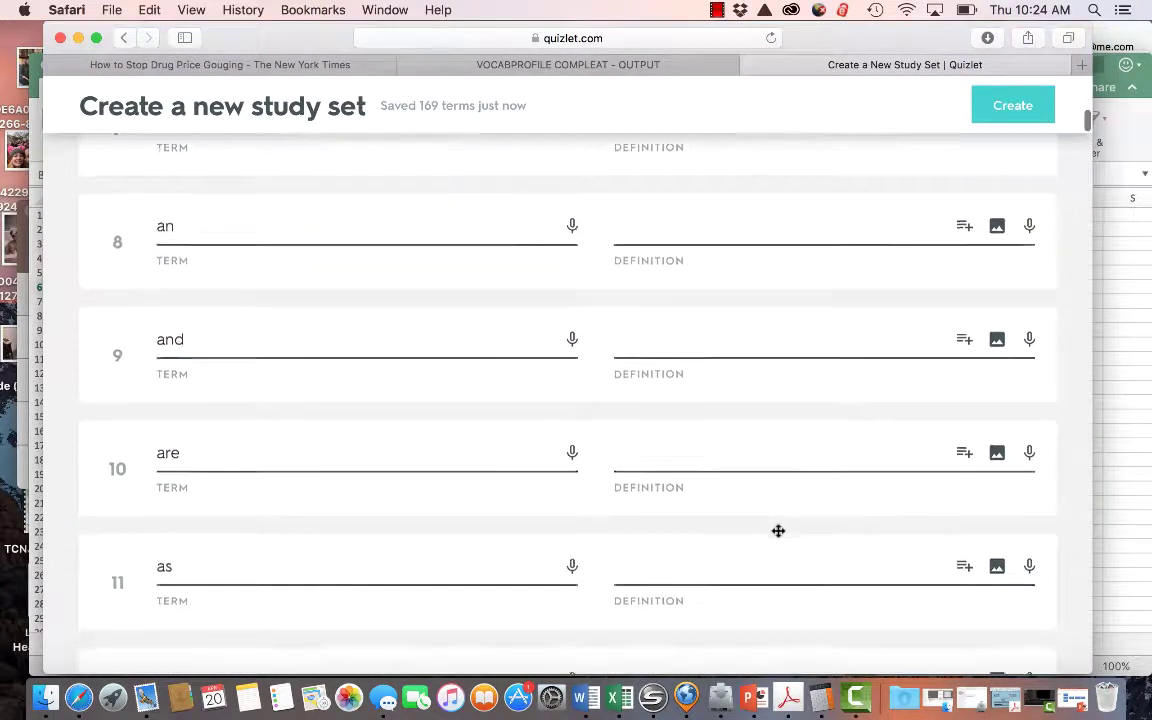
scroll(778, 536, "down", 5)
scroll(778, 536, "up", 20)
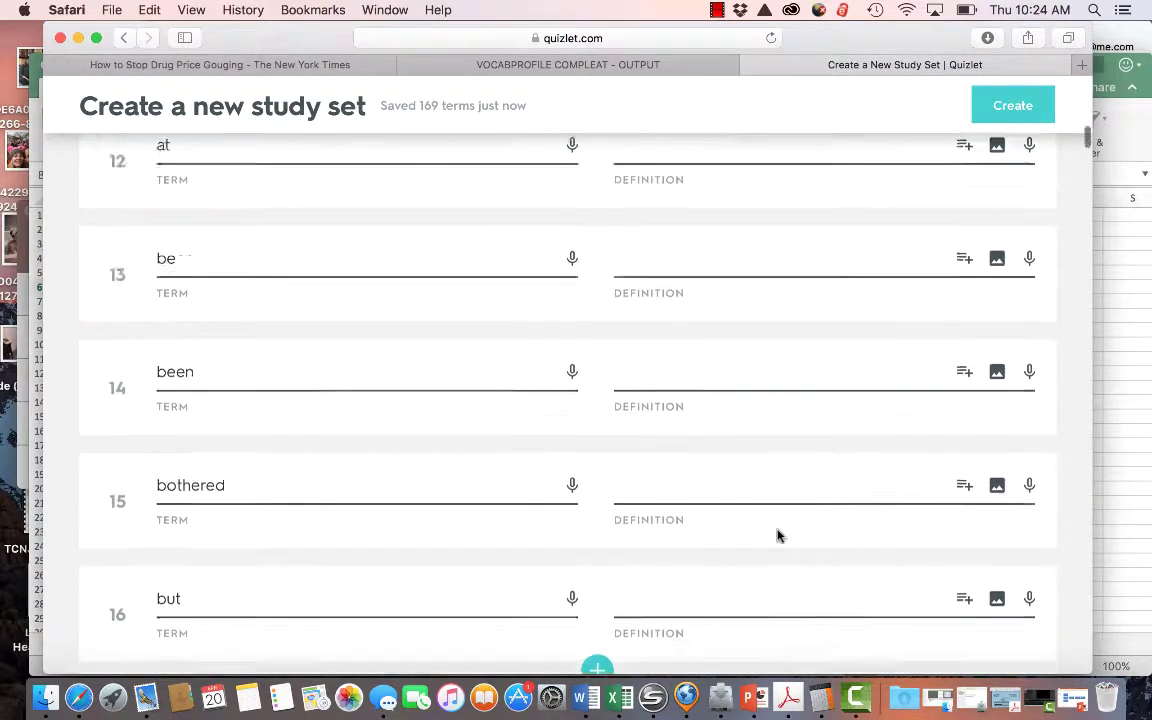
scroll(778, 536, "down", 5)
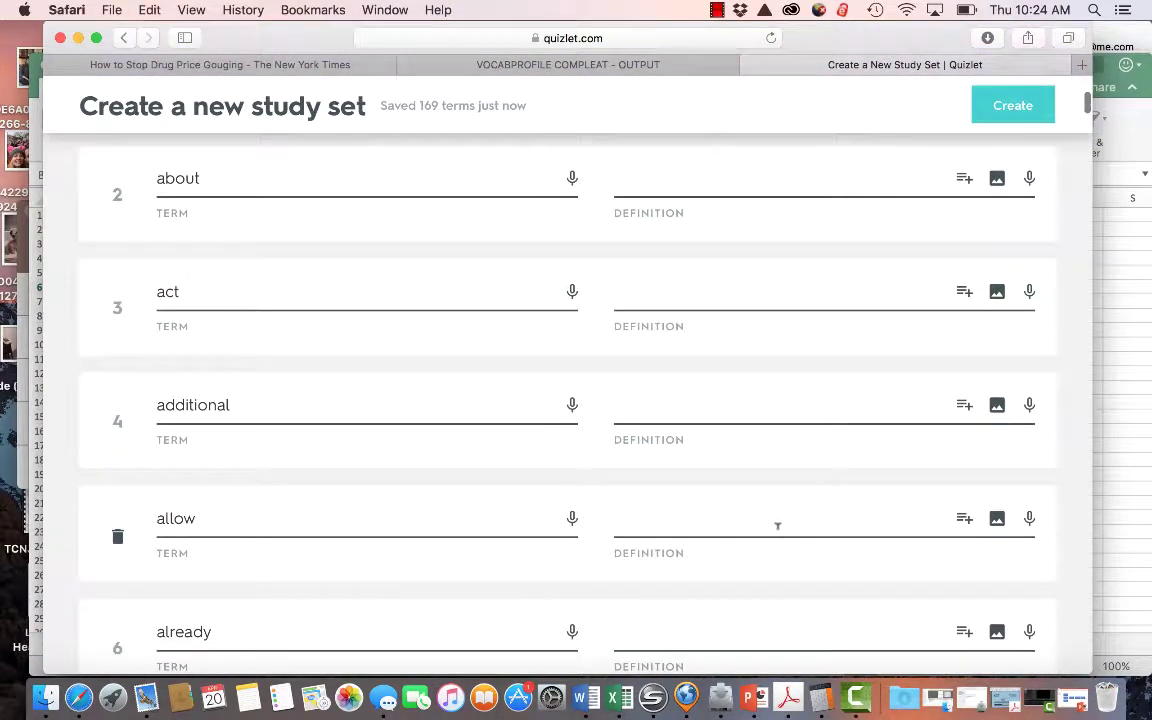
scroll(324, 265, "down", 8)
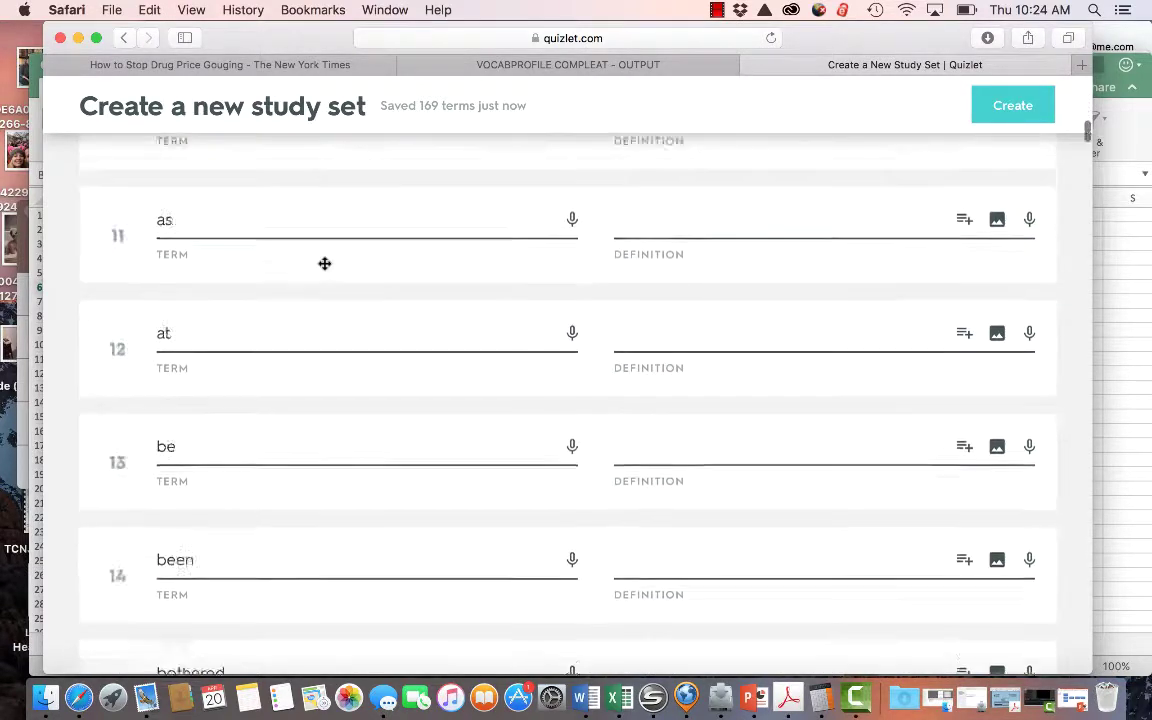
scroll(324, 263, "down", 20)
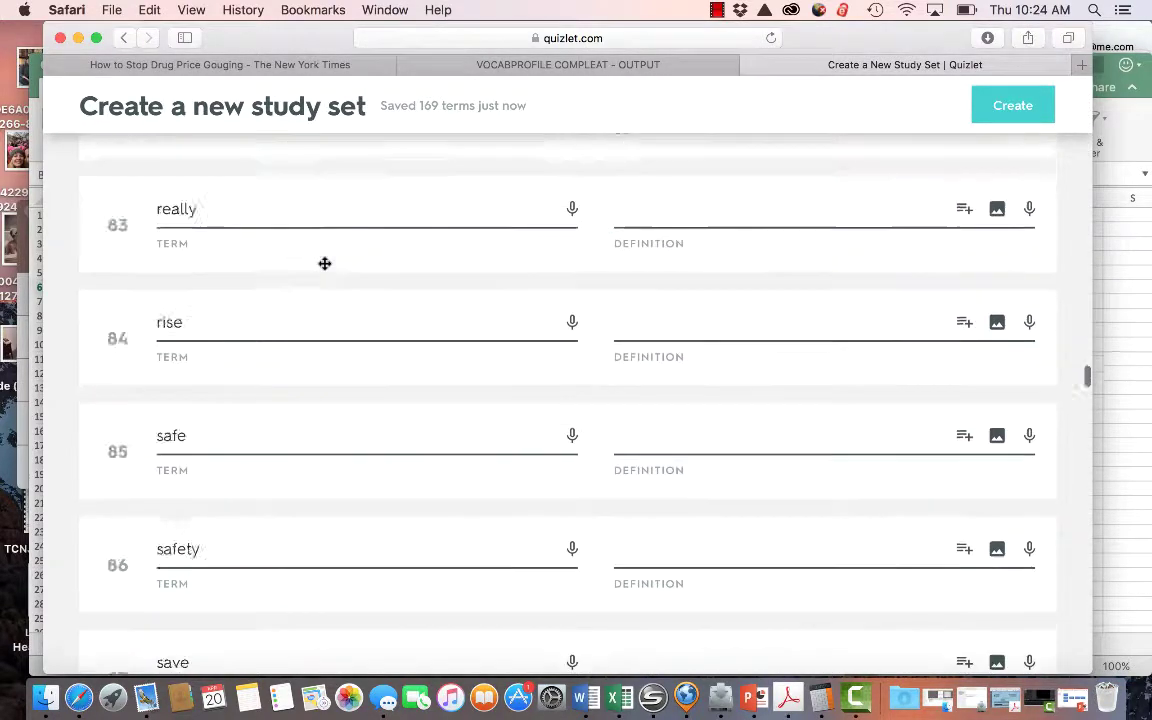
scroll(324, 263, "down", 20)
scroll(324, 263, "up", 6)
scroll(324, 263, "up", 20)
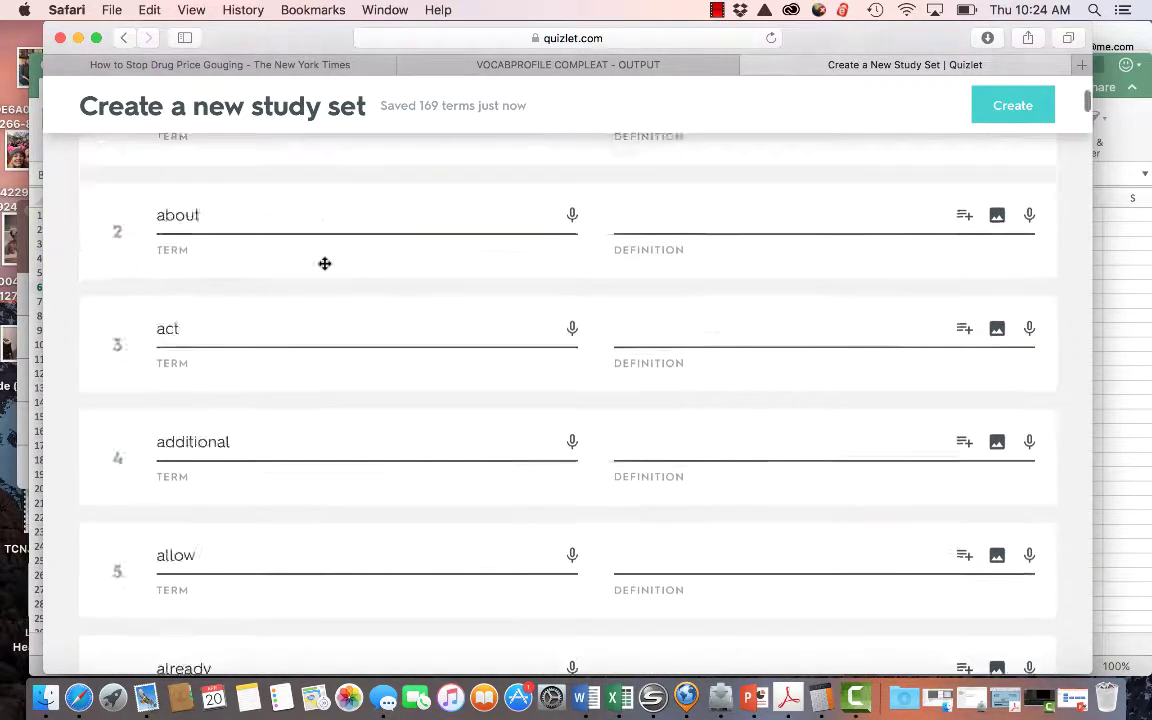
scroll(324, 263, "up", 10)
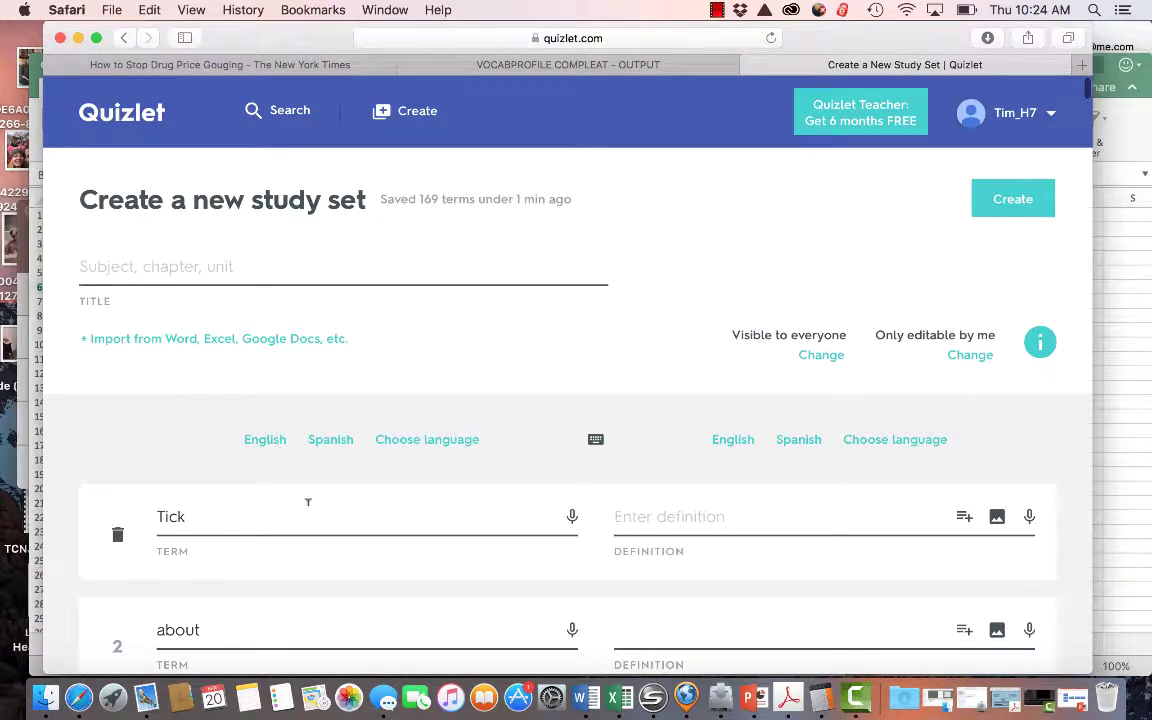
scroll(303, 561, "down", 4)
scroll(249, 499, "down", 2)
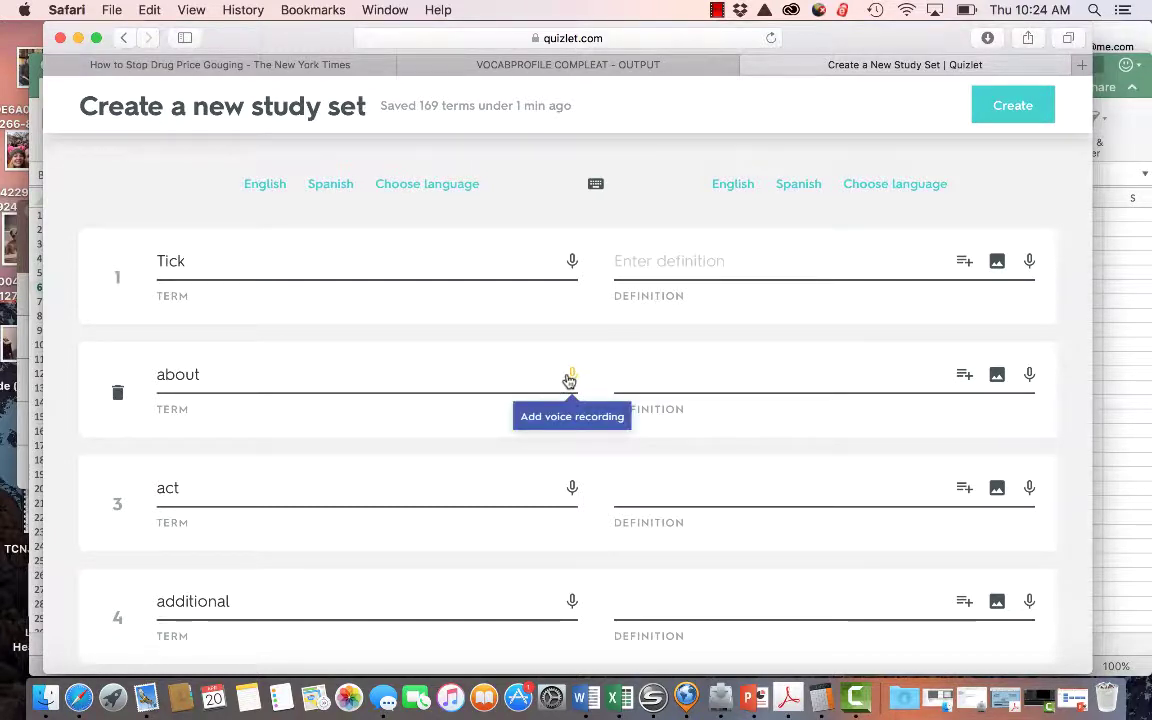
left_click_drag(207, 373, 147, 372)
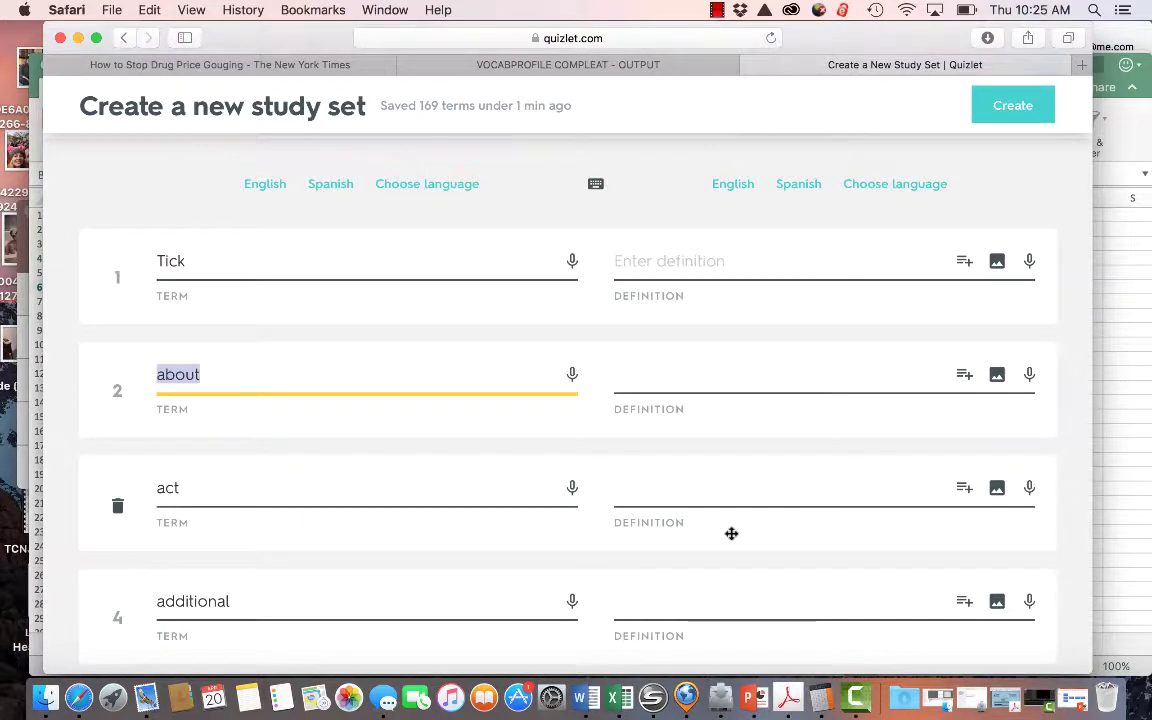
scroll(731, 533, "down", 3)
scroll(731, 533, "down", 1)
scroll(731, 533, "up", 5)
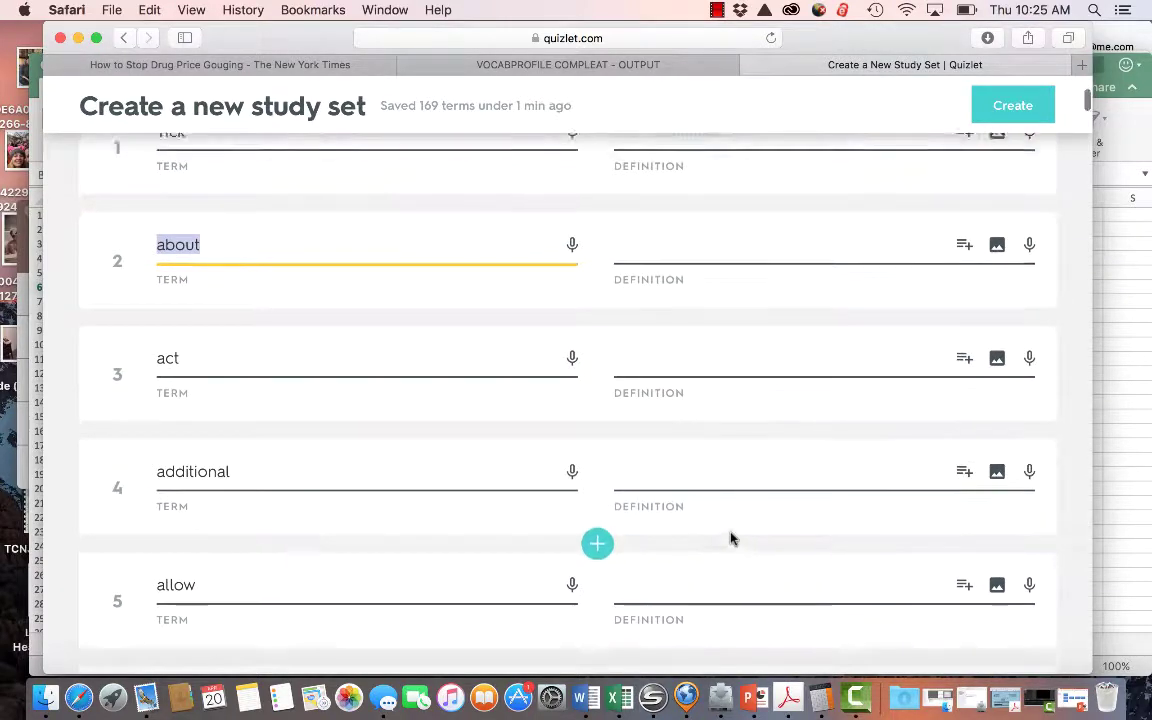
scroll(733, 540, "down", 3)
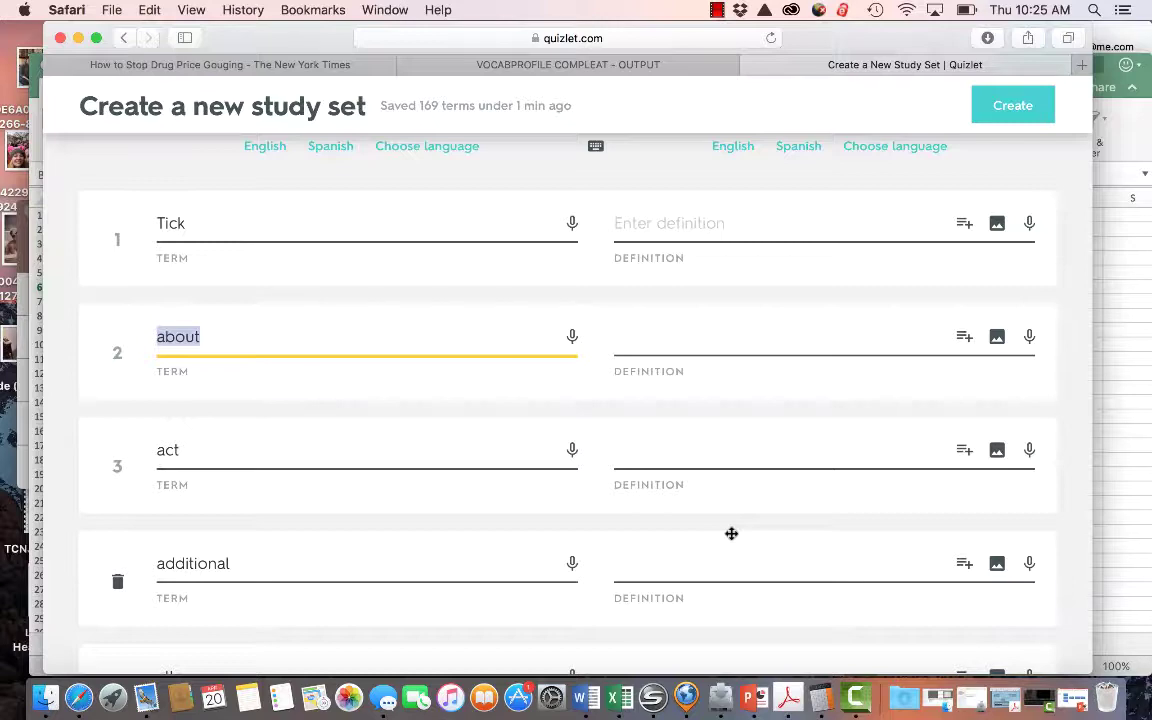
scroll(731, 533, "down", 5)
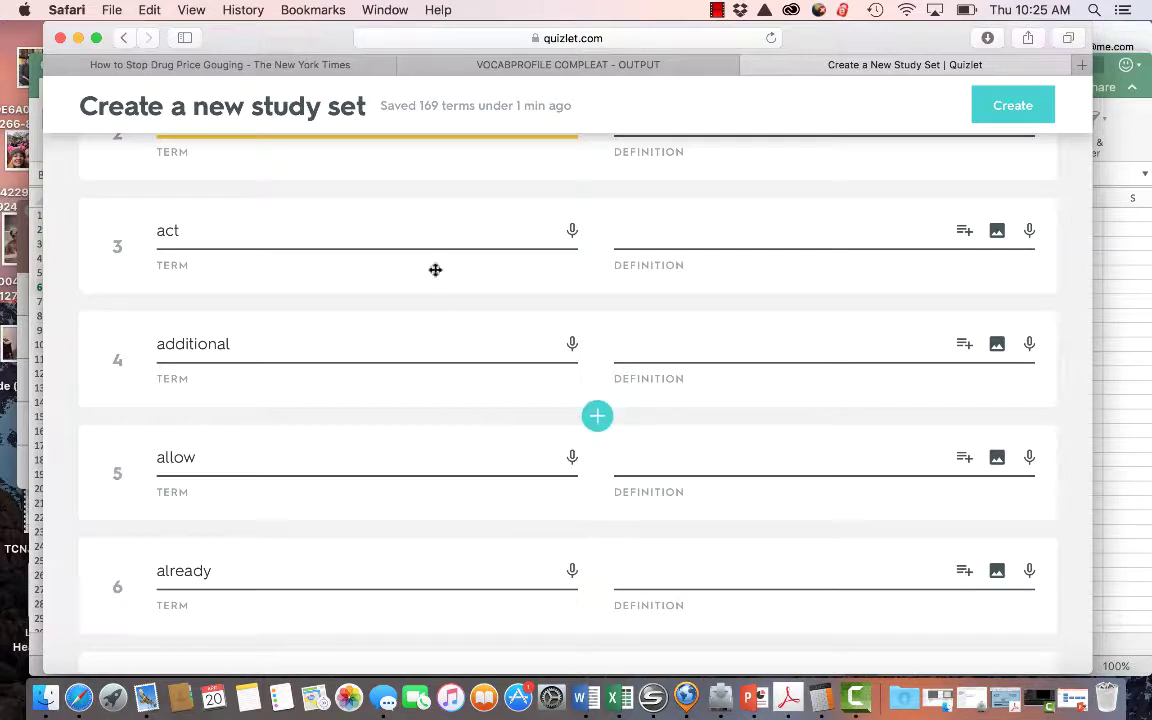
Step: Return to the VP-Compleat input page and resubmit the Gouging text with the CLASSIC (GSL/AWL) framework
left_click(468, 37)
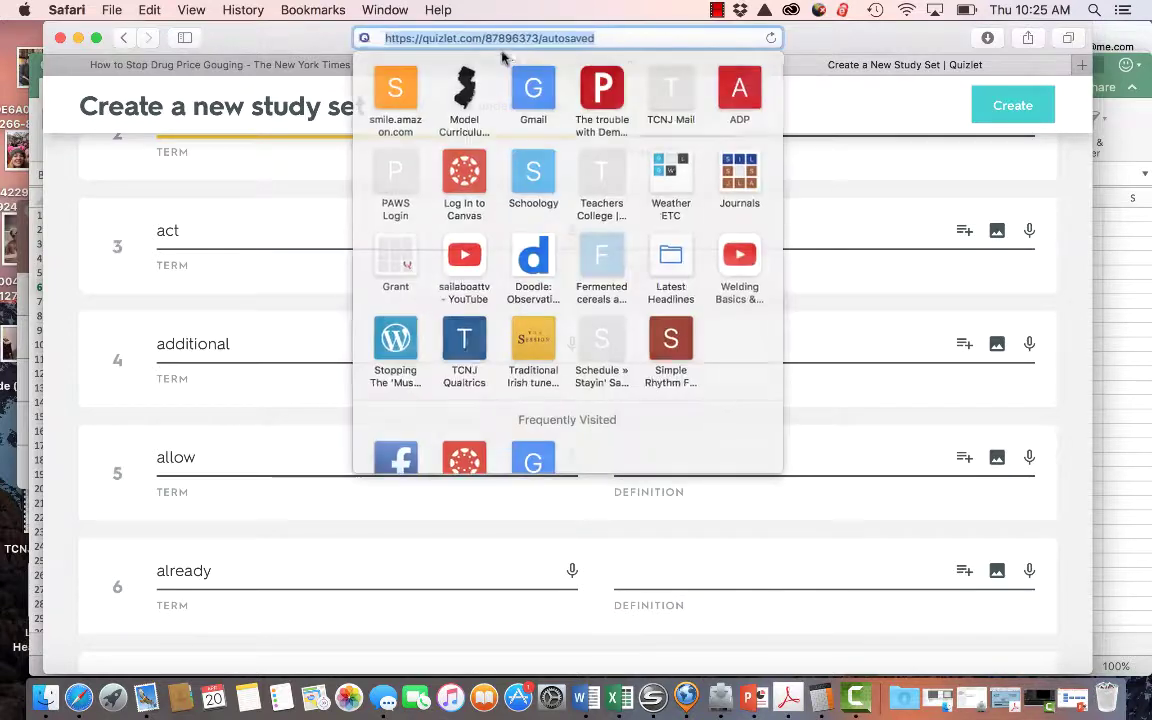
left_click(274, 42)
left_click(418, 62)
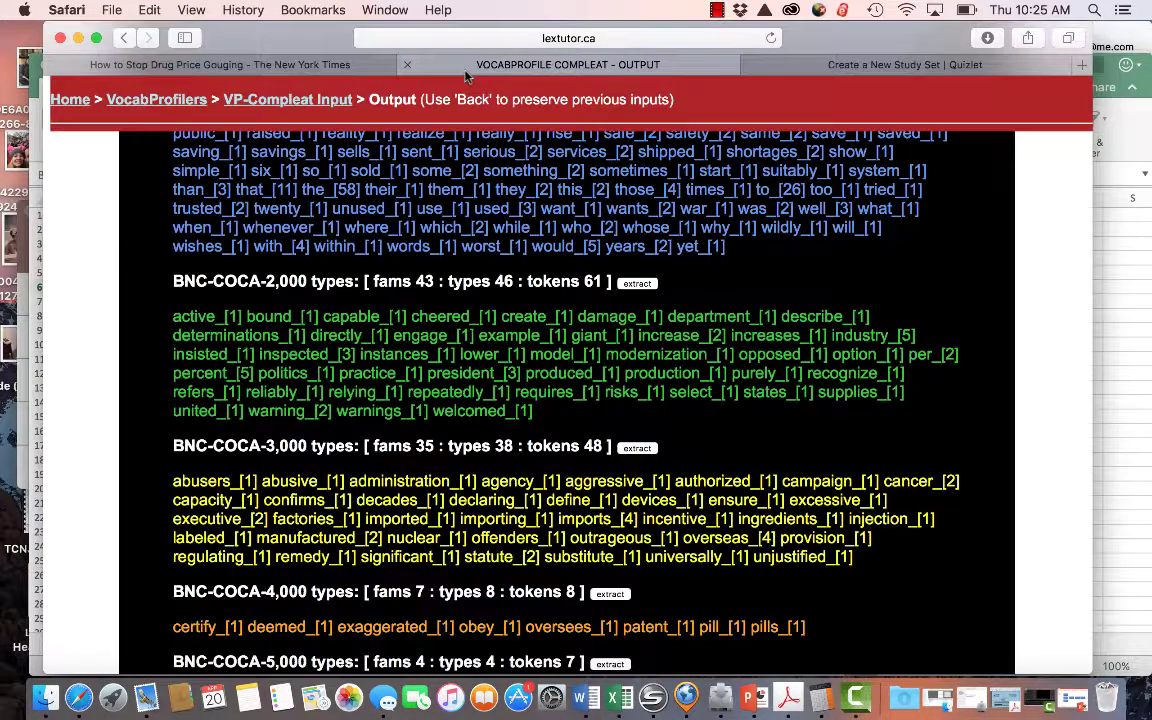
scroll(488, 398, "up", 20)
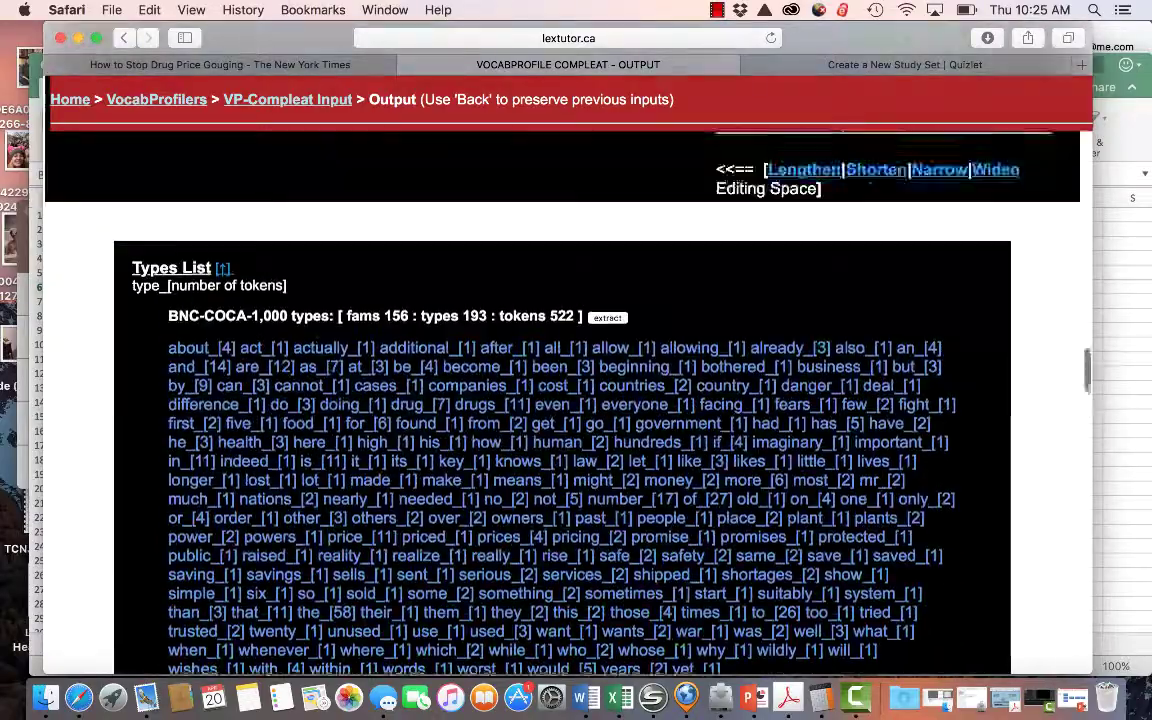
scroll(488, 398, "up", 20)
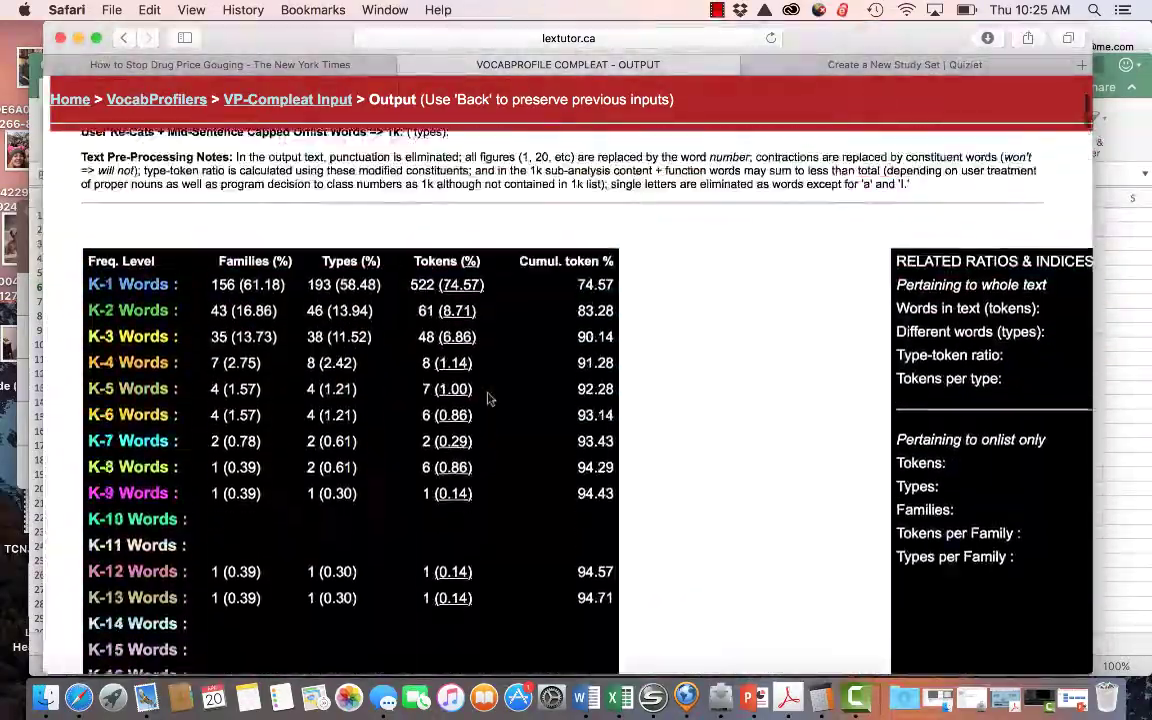
left_click(124, 38)
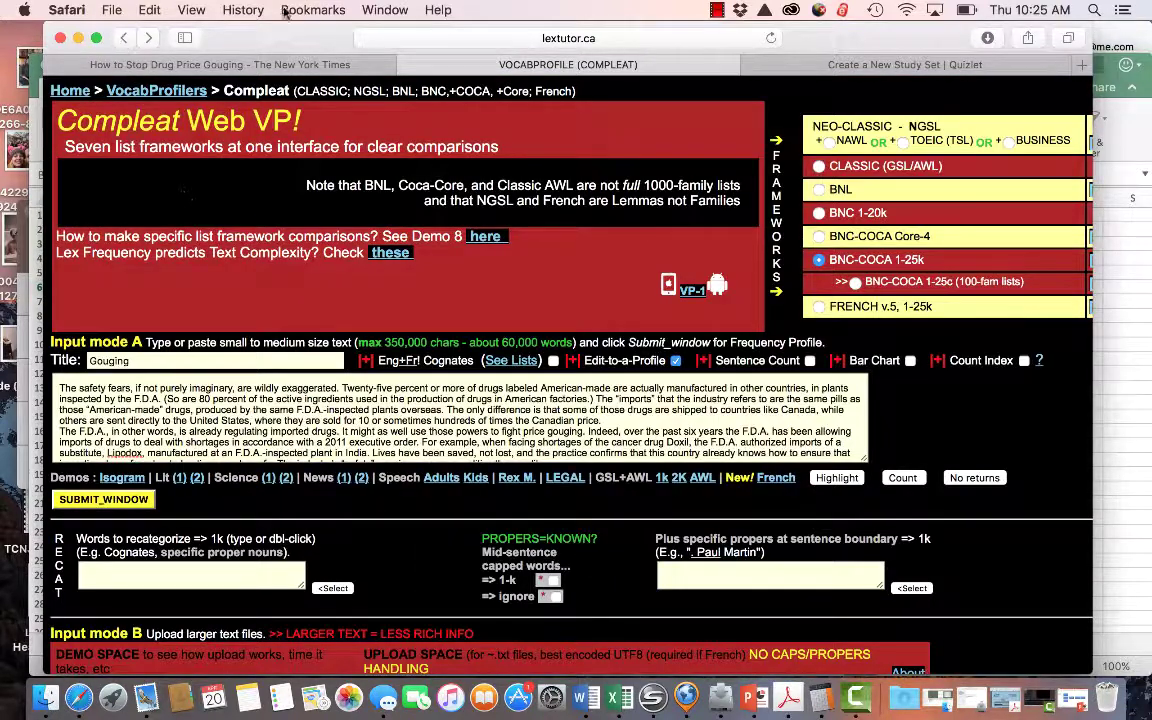
left_click(819, 167)
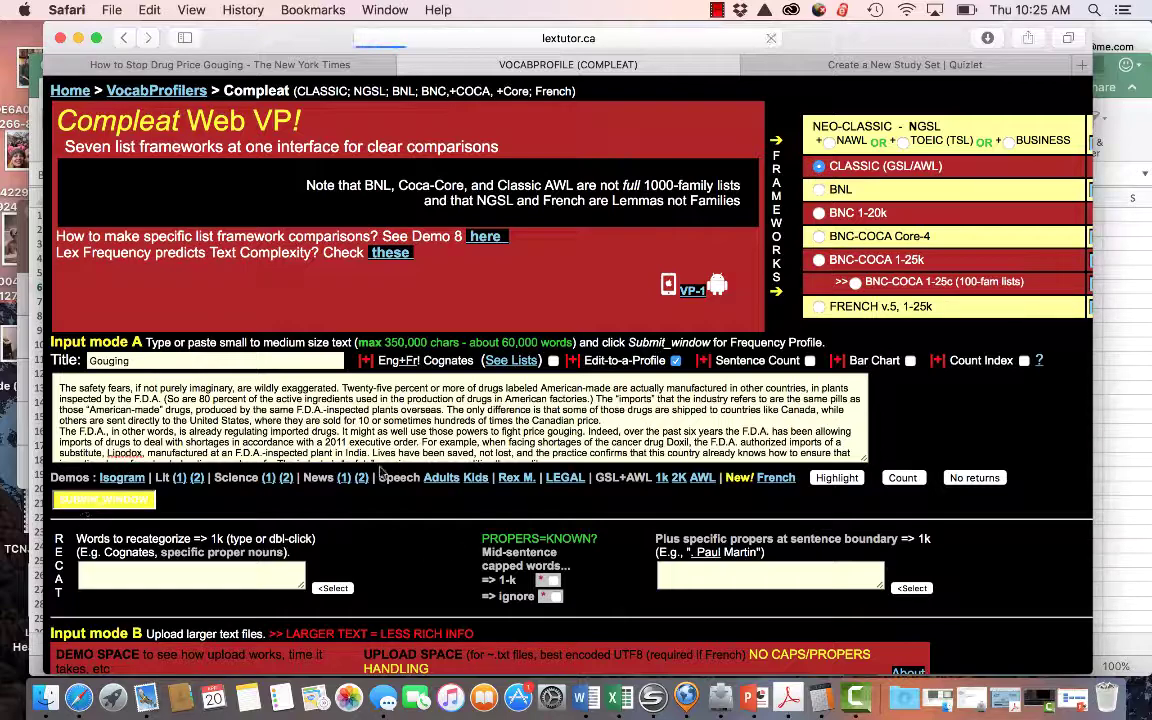
left_click(103, 499)
Step: Examine the classic profile's frequency table, the colour-coded text and the K-1, K-2, AWL and off-list word types
scroll(549, 472, "down", 10)
scroll(549, 472, "up", 5)
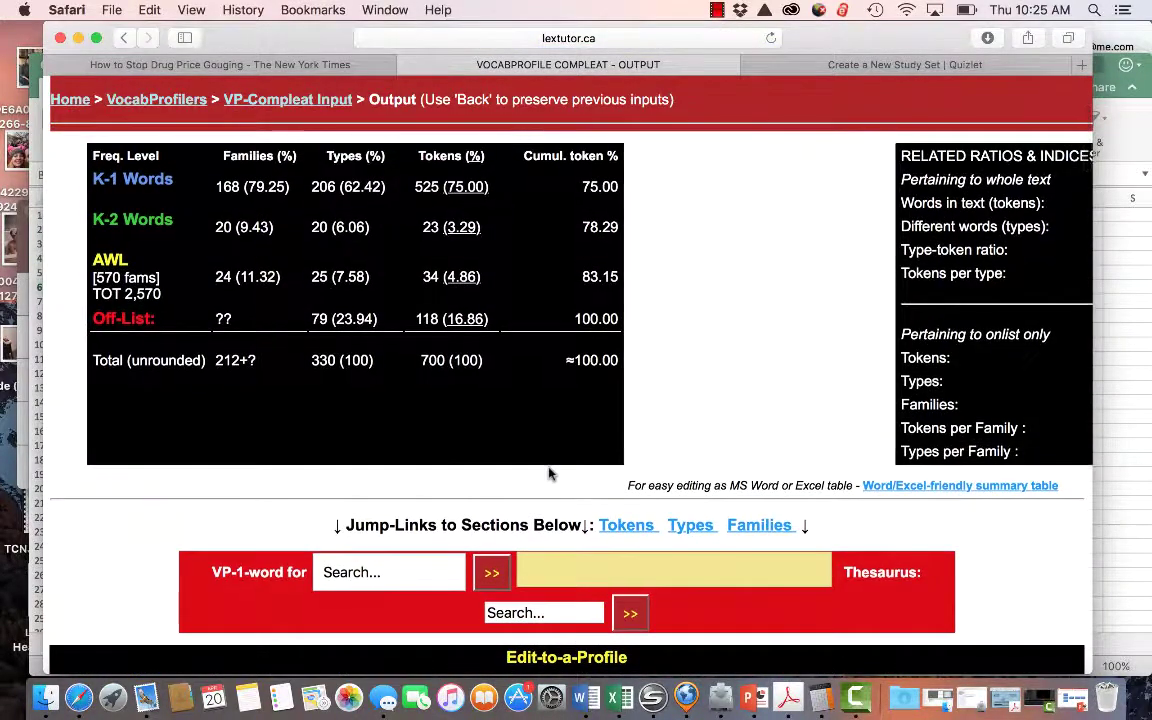
scroll(549, 472, "up", 3)
scroll(549, 472, "up", 1)
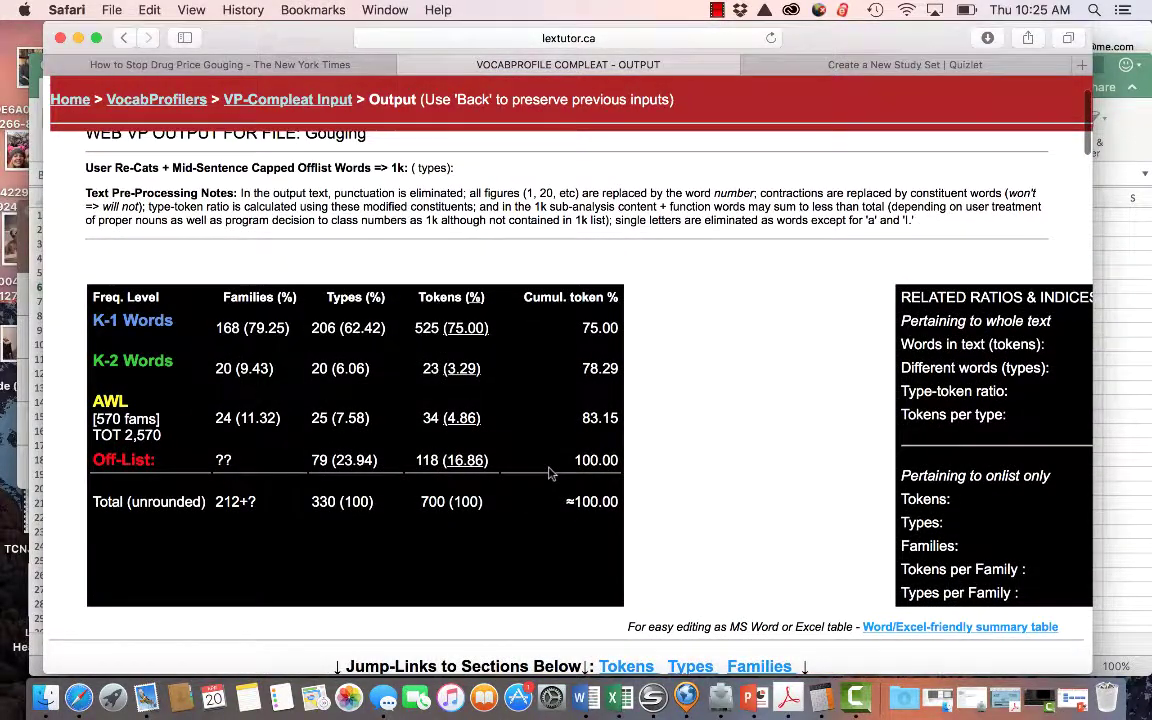
scroll(549, 472, "down", 2)
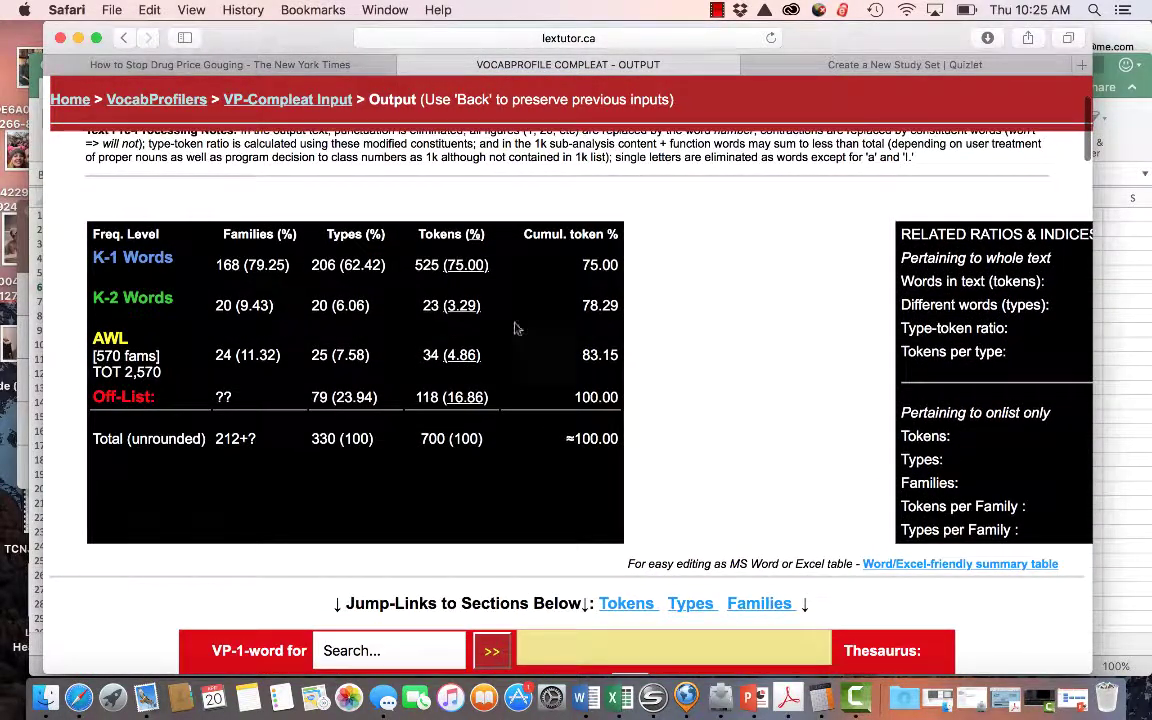
scroll(380, 421, "down", 20)
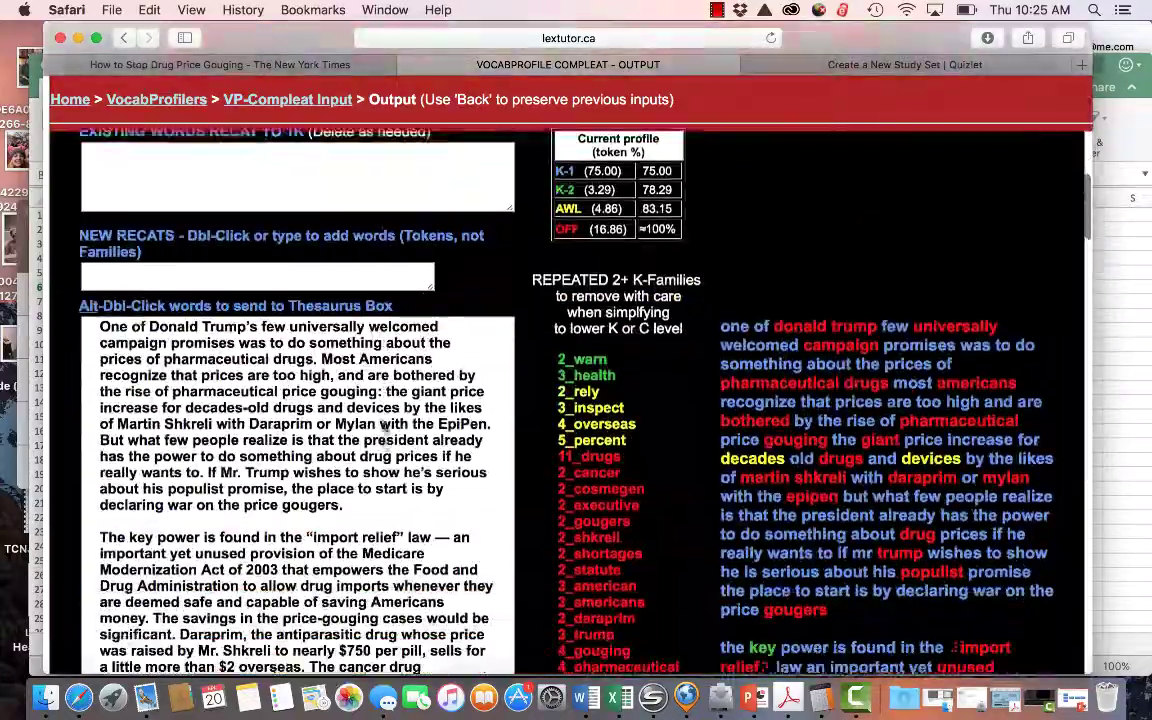
scroll(381, 427, "down", 10)
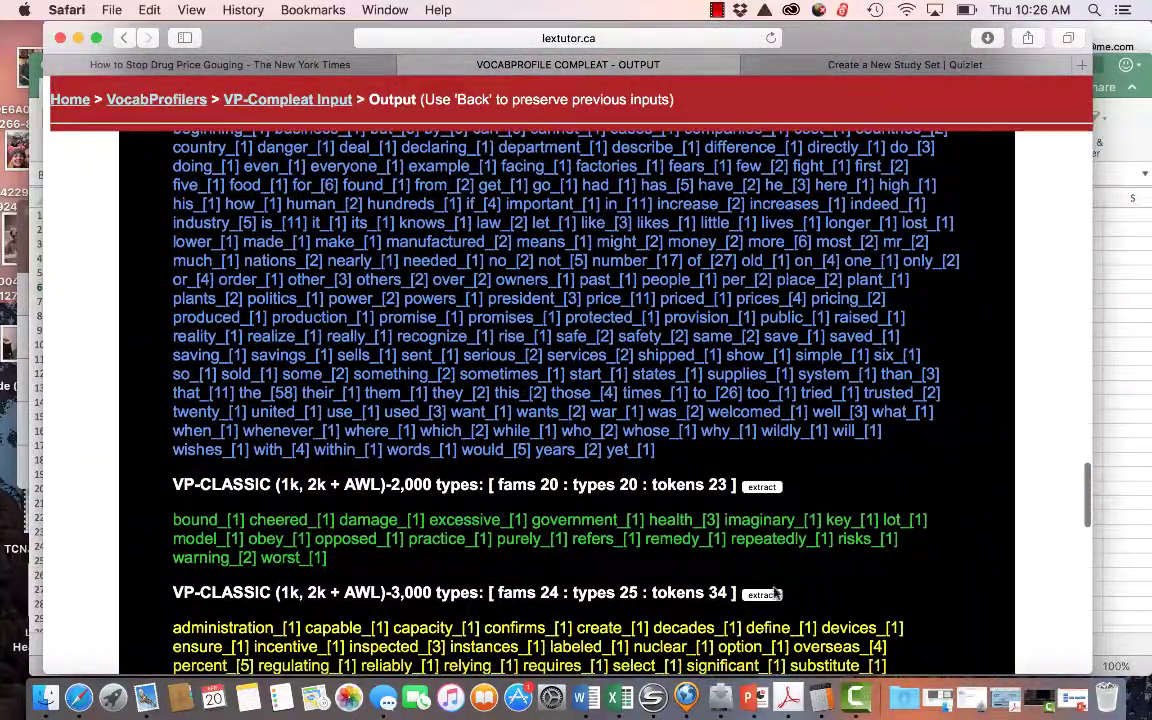
scroll(770, 598, "down", 3)
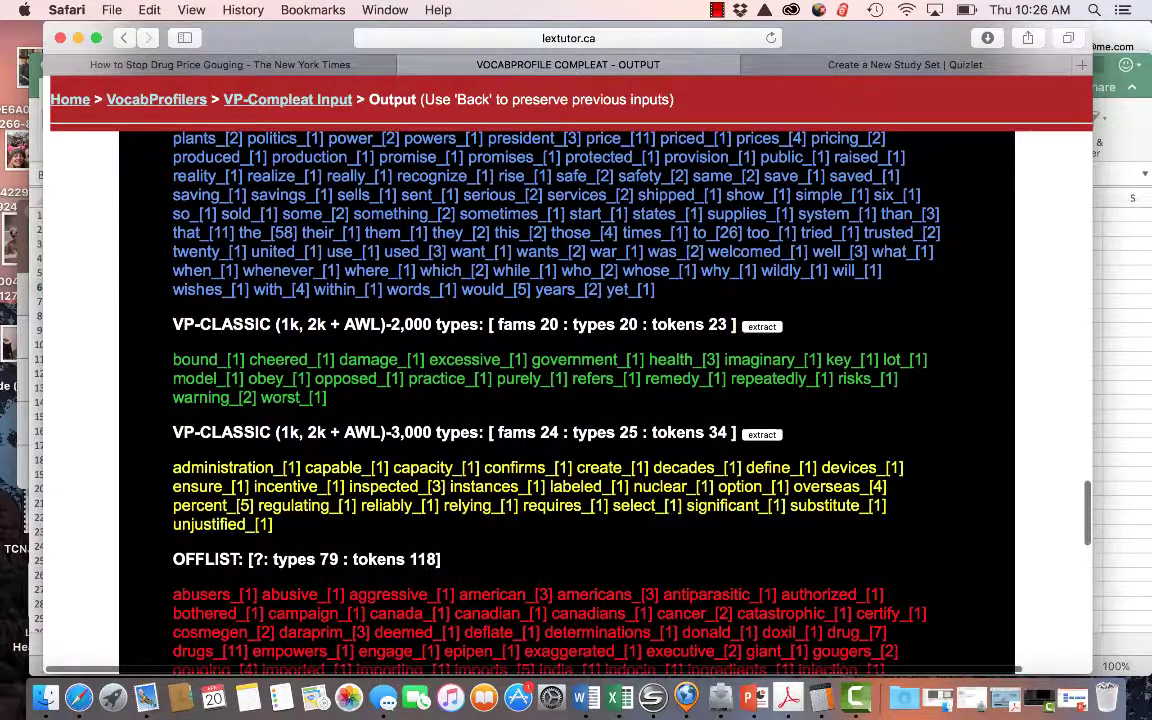
scroll(770, 598, "down", 6)
scroll(770, 601, "up", 3)
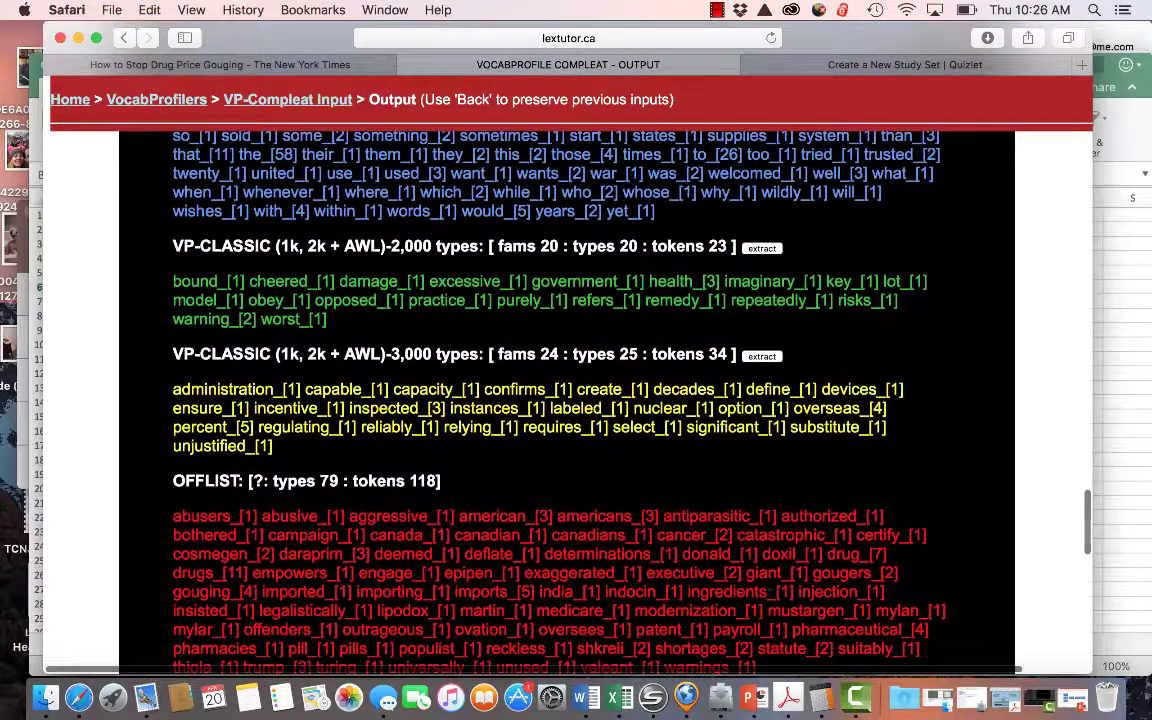
Step: Extract the VP-CLASSIC 3,000 (AWL) types as a plain word list, select all its words and close the extract
left_click(760, 357)
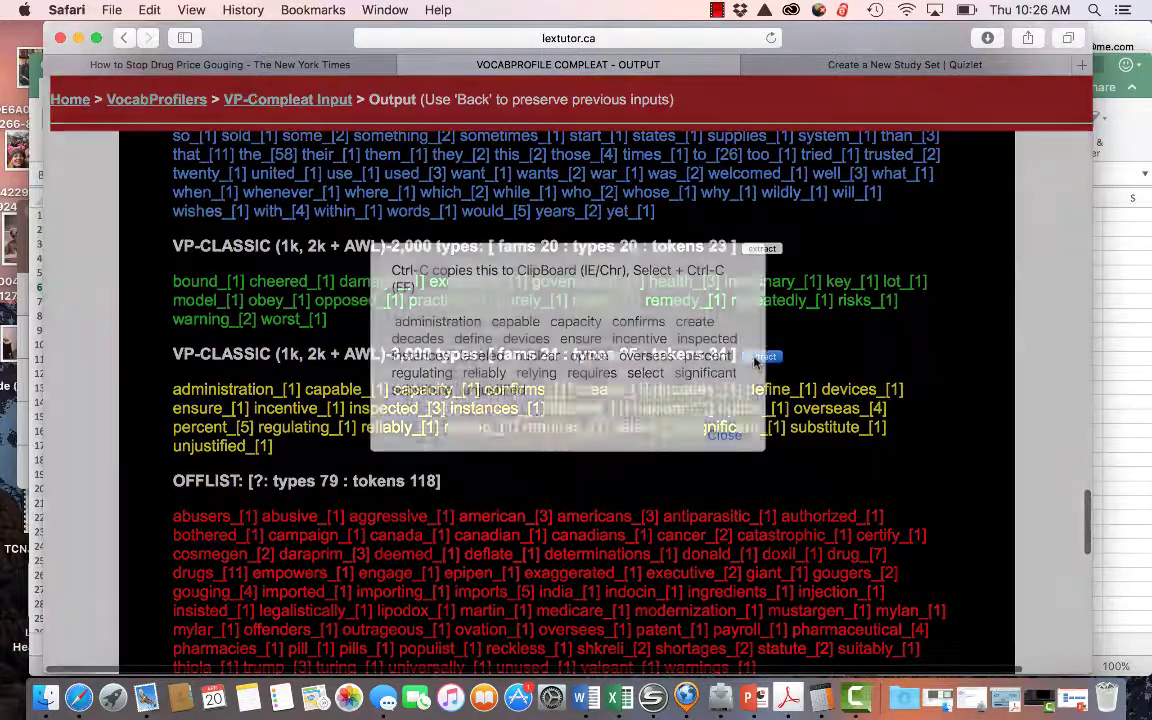
left_click_drag(540, 390, 384, 322)
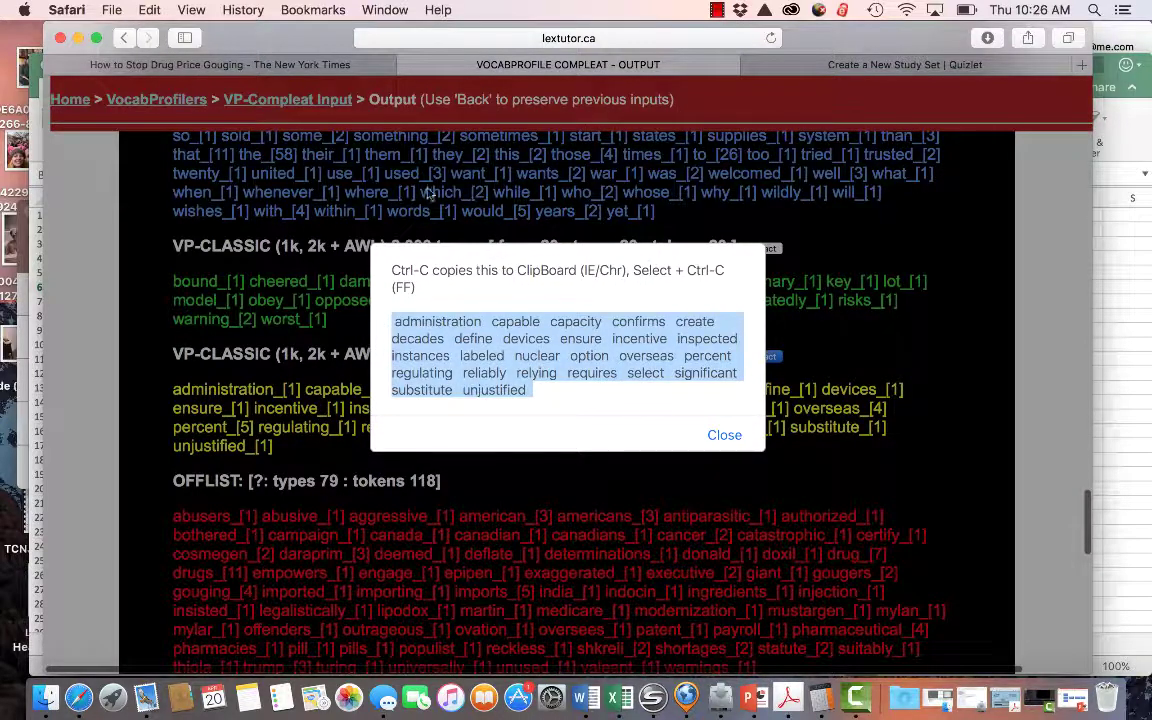
left_click(724, 435)
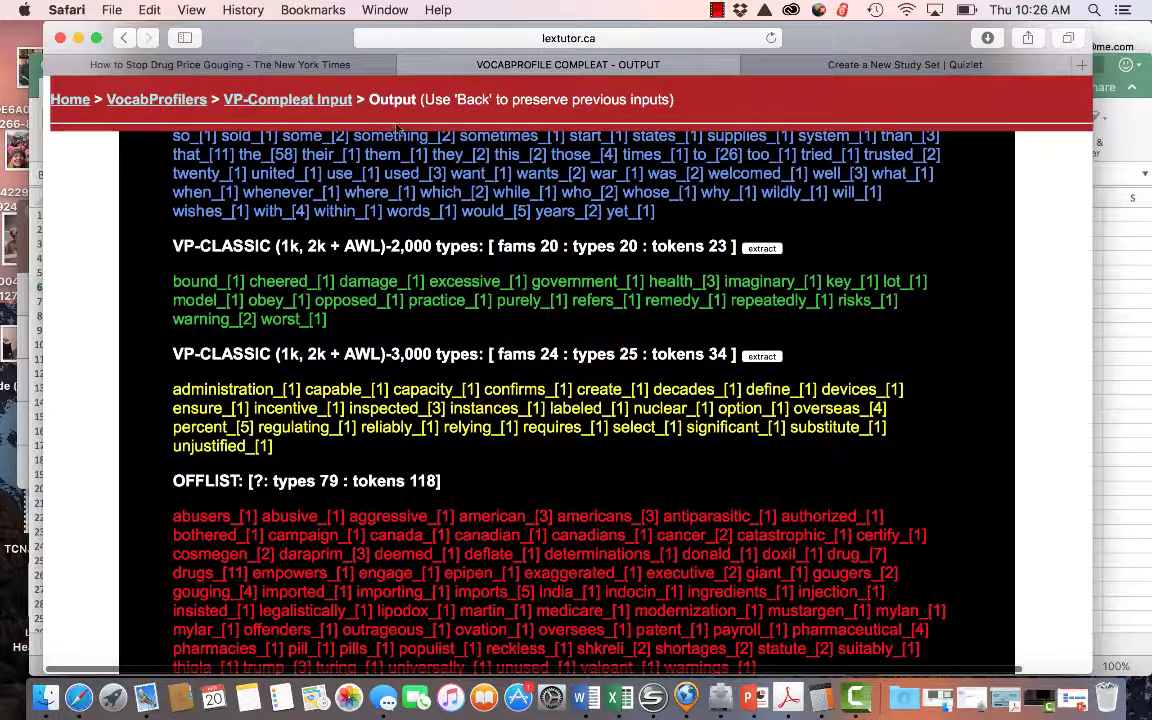